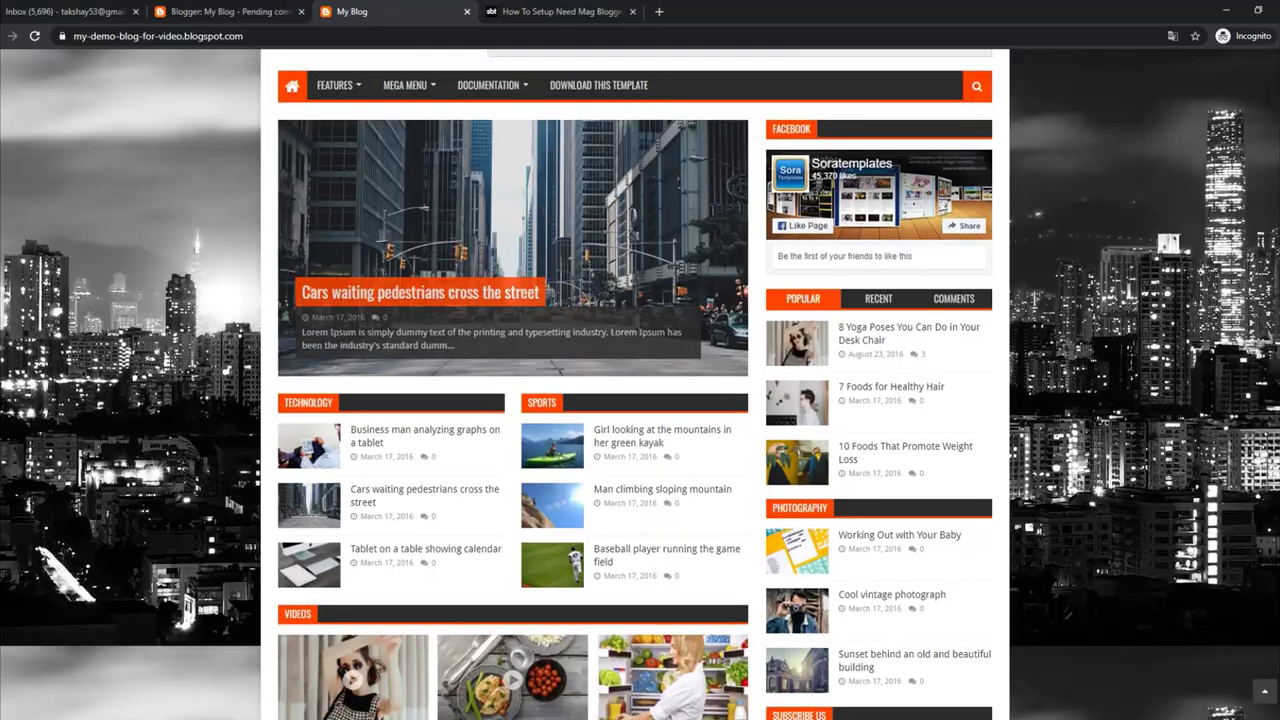
- Look over the demo blog's homepage from the header down to the footer and back
scroll(640, 400, down, 5)
scroll(640, 400, down, 5)
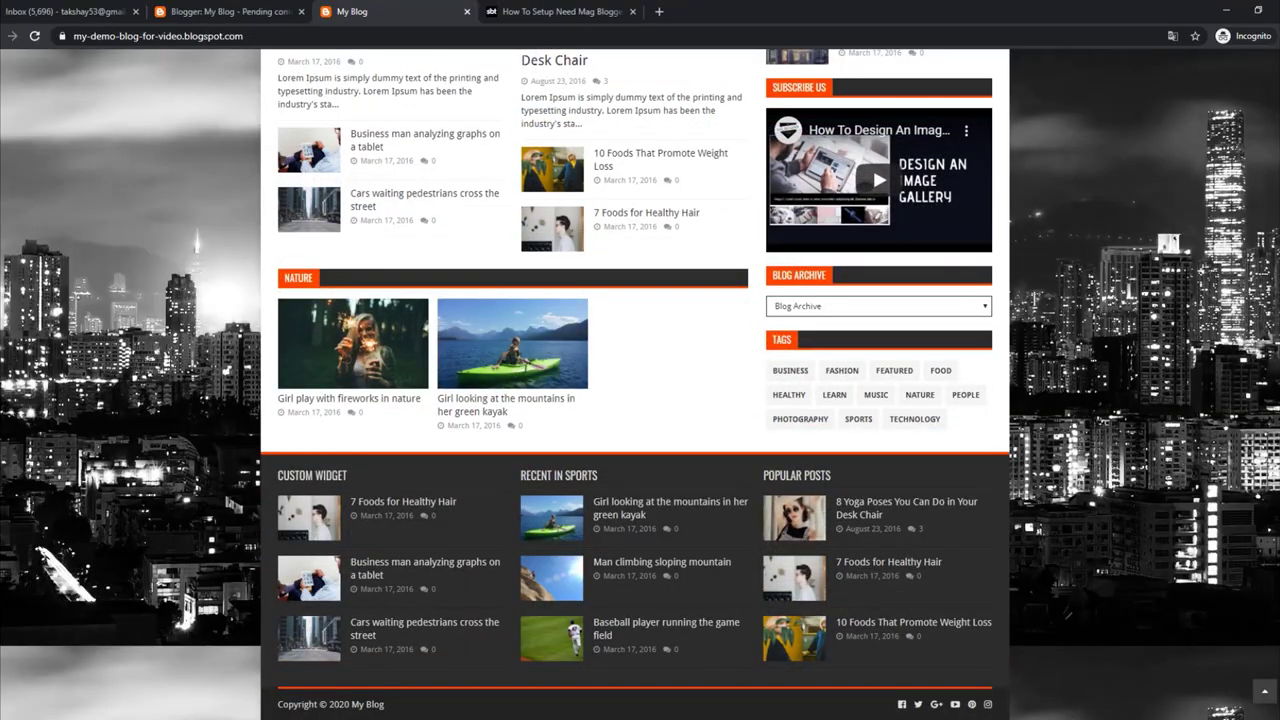
scroll(640, 400, up, 15)
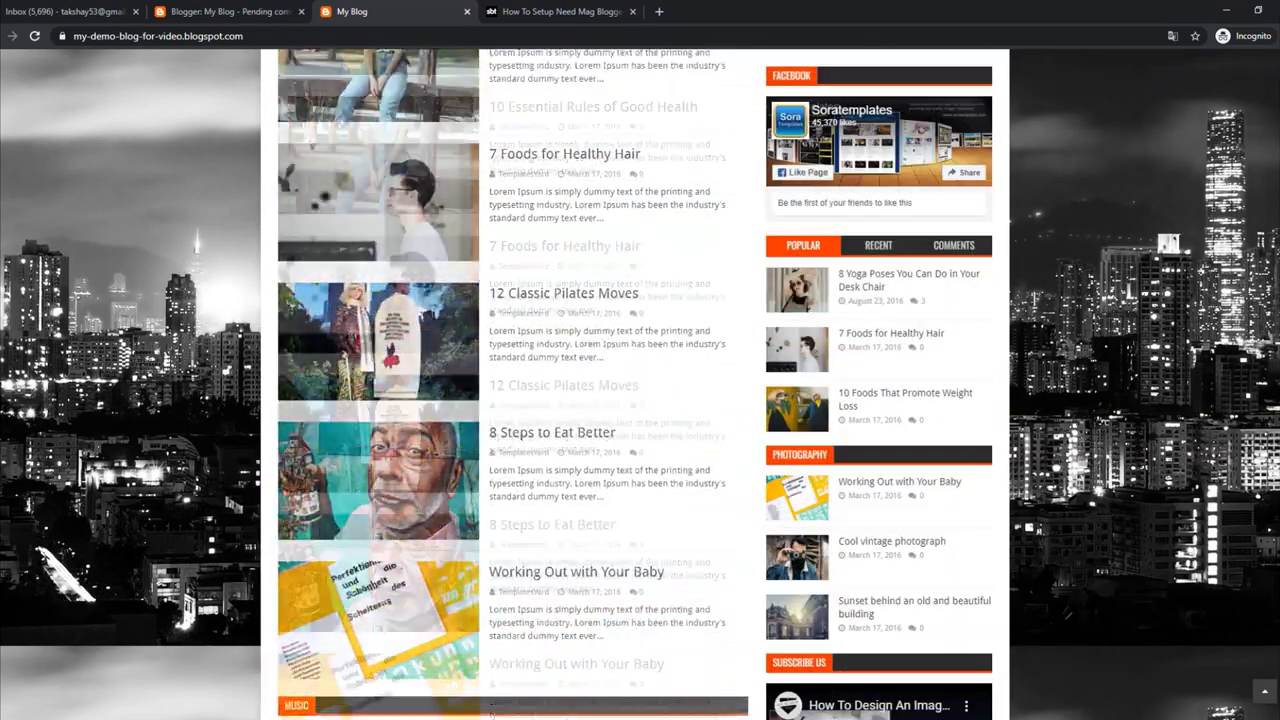
scroll(512, 360, up, 10)
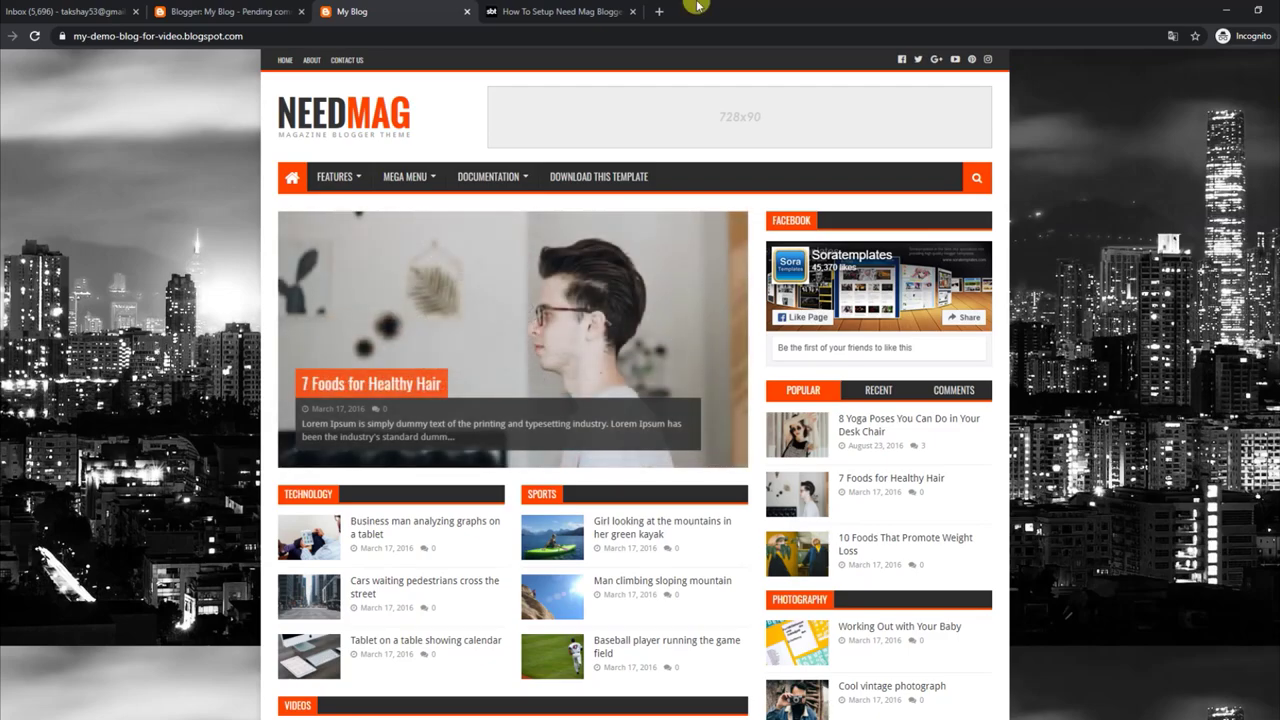
- Read the Top Navigation instructions in the Need Mag setup guide and return to the demo blog
click(573, 12)
drag(263, 262, 694, 260)
click(731, 283)
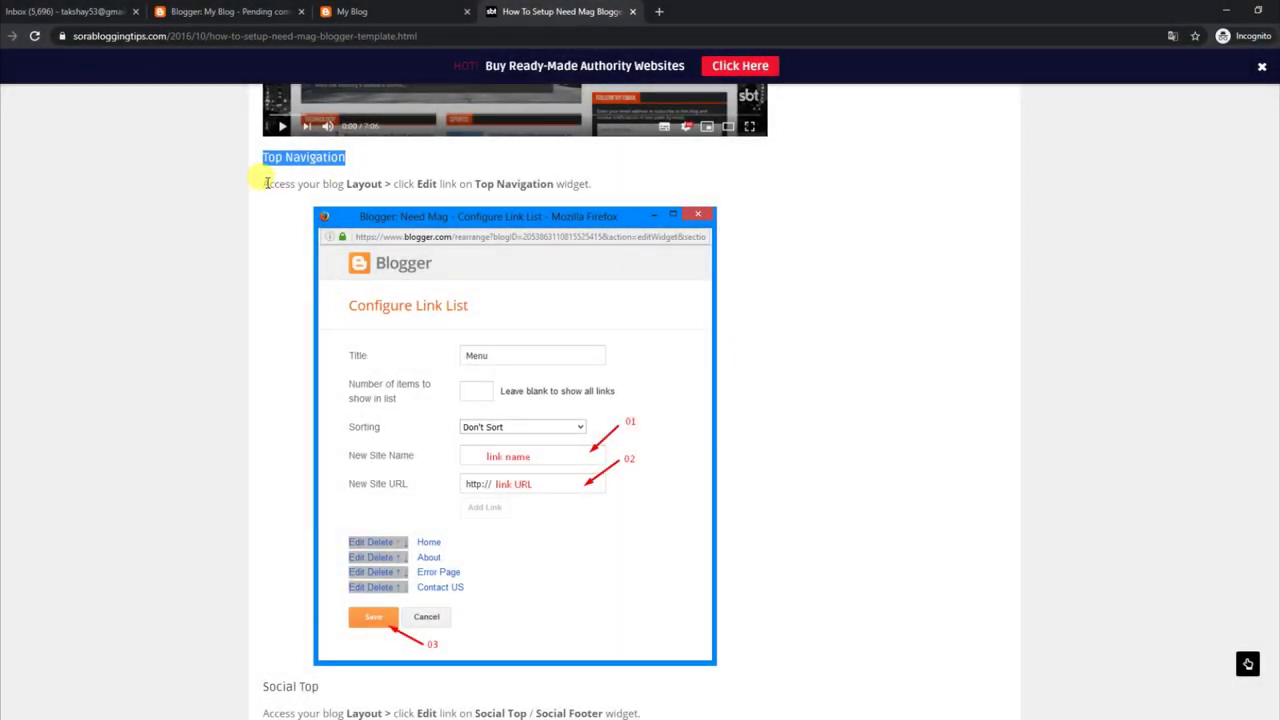
drag(267, 183, 594, 177)
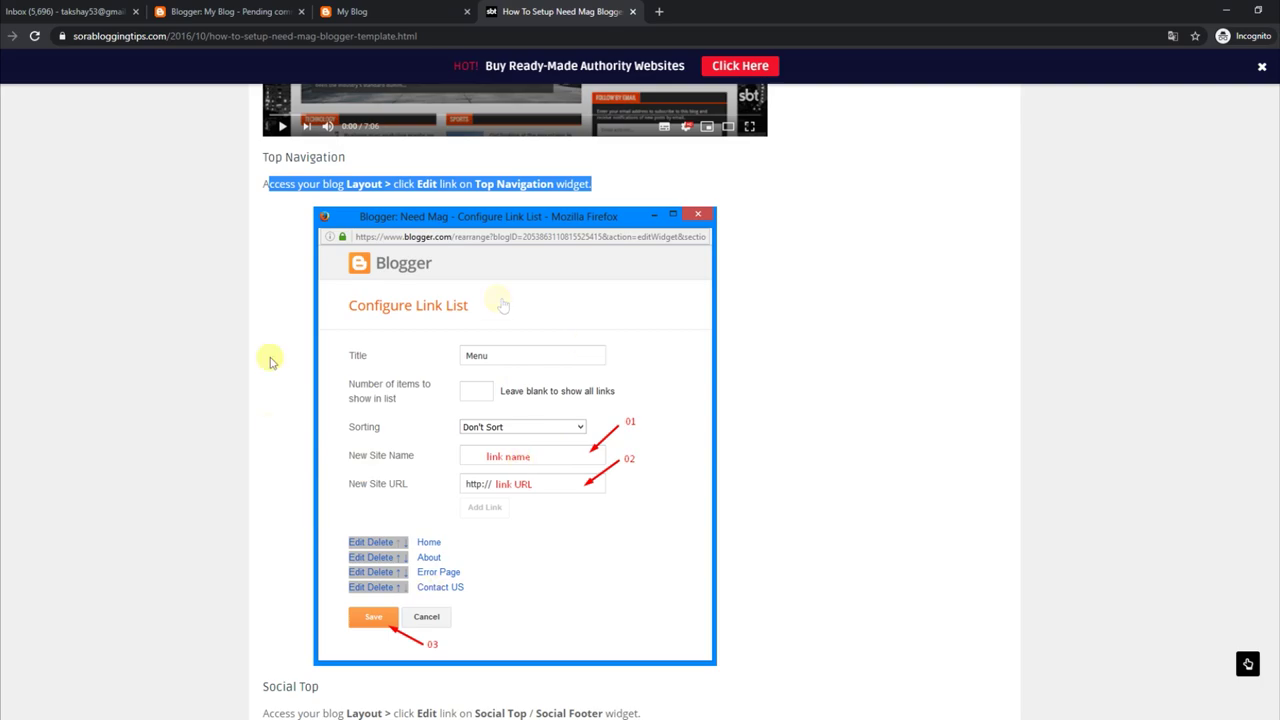
click(440, 11)
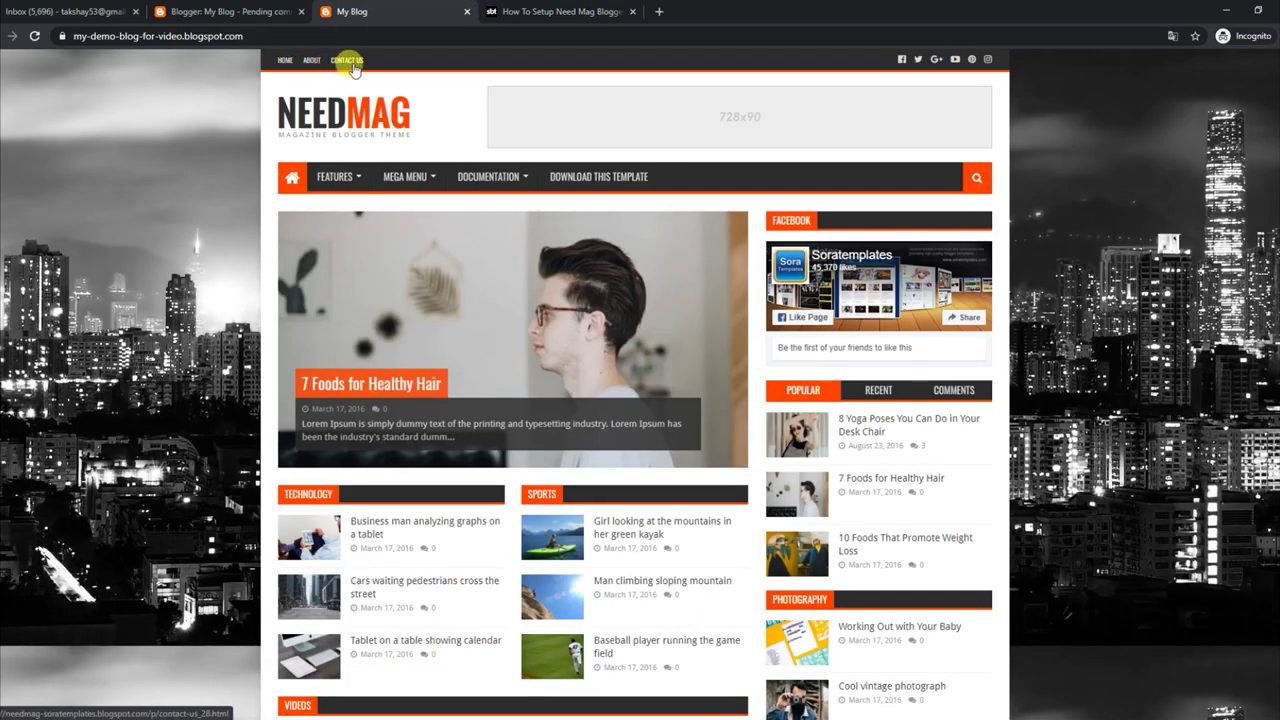
- Delete the Home link from the Top Navigation Menu widget in the blog layout, save the widget and reload the blog
click(250, 11)
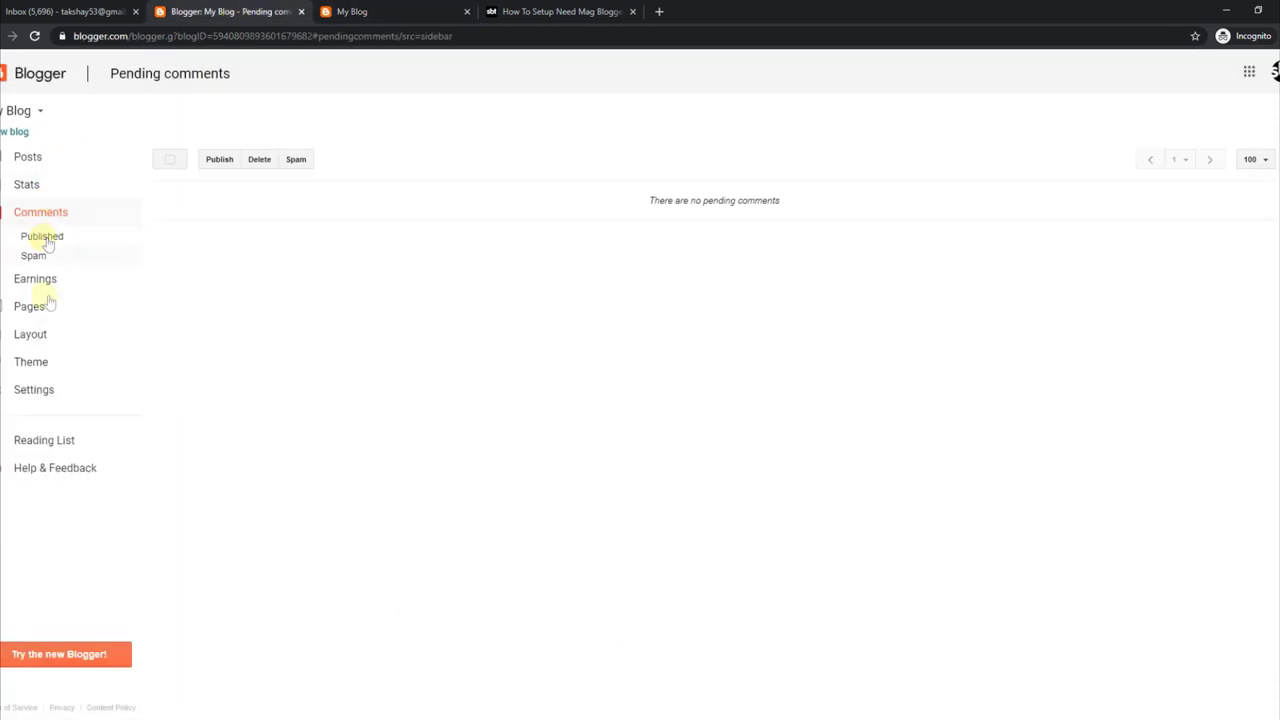
click(43, 336)
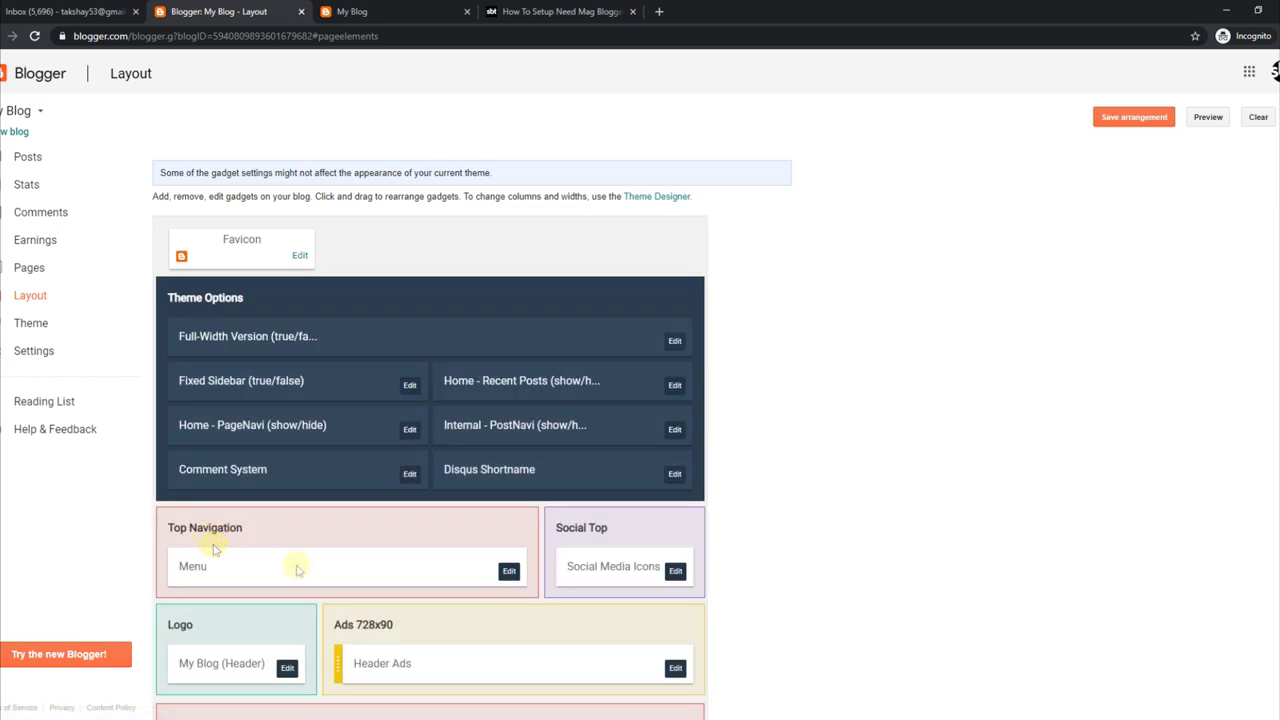
click(509, 571)
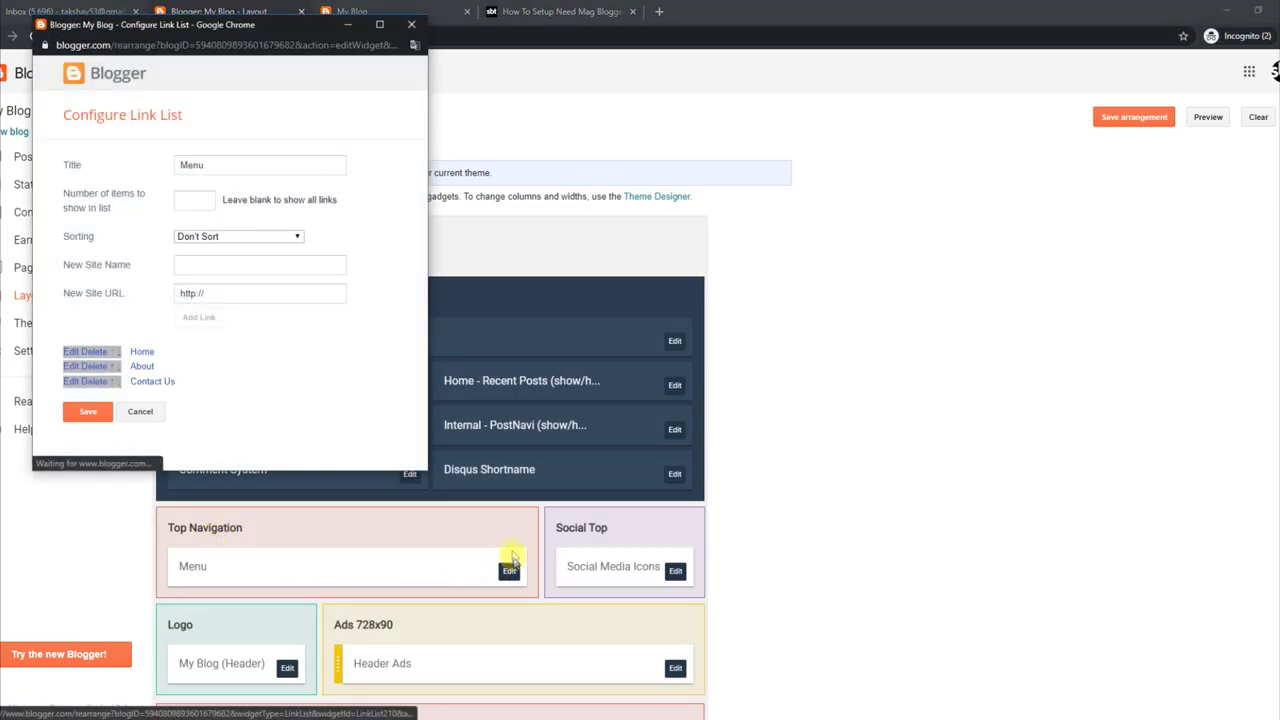
click(99, 352)
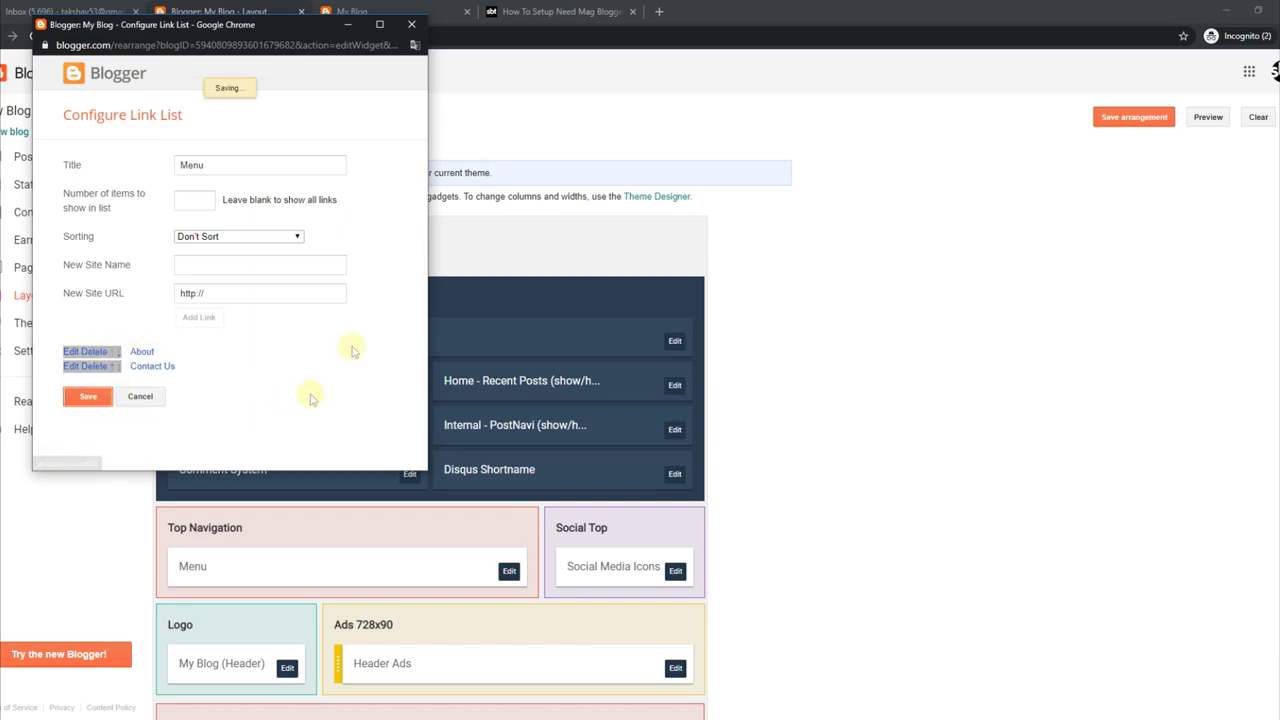
click(335, 13)
click(34, 36)
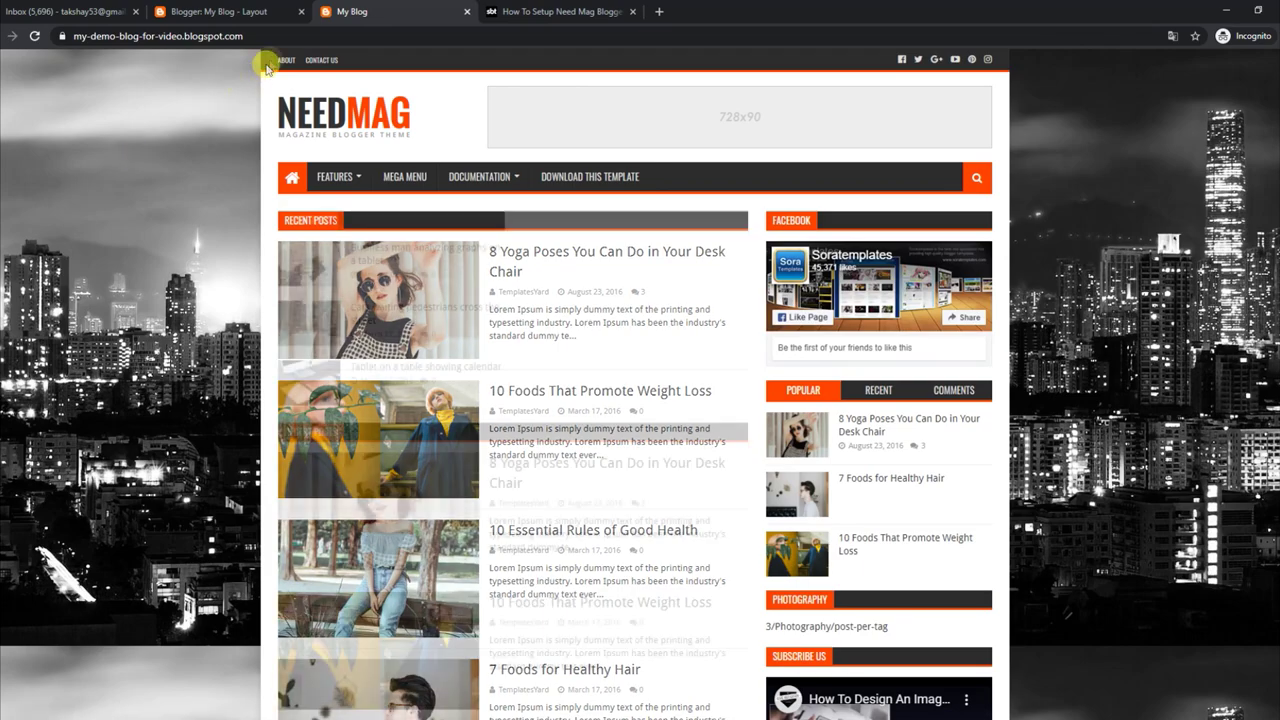
- Add a link named Home to the Top Navigation Menu widget, save the widget and reload the blog
click(257, 11)
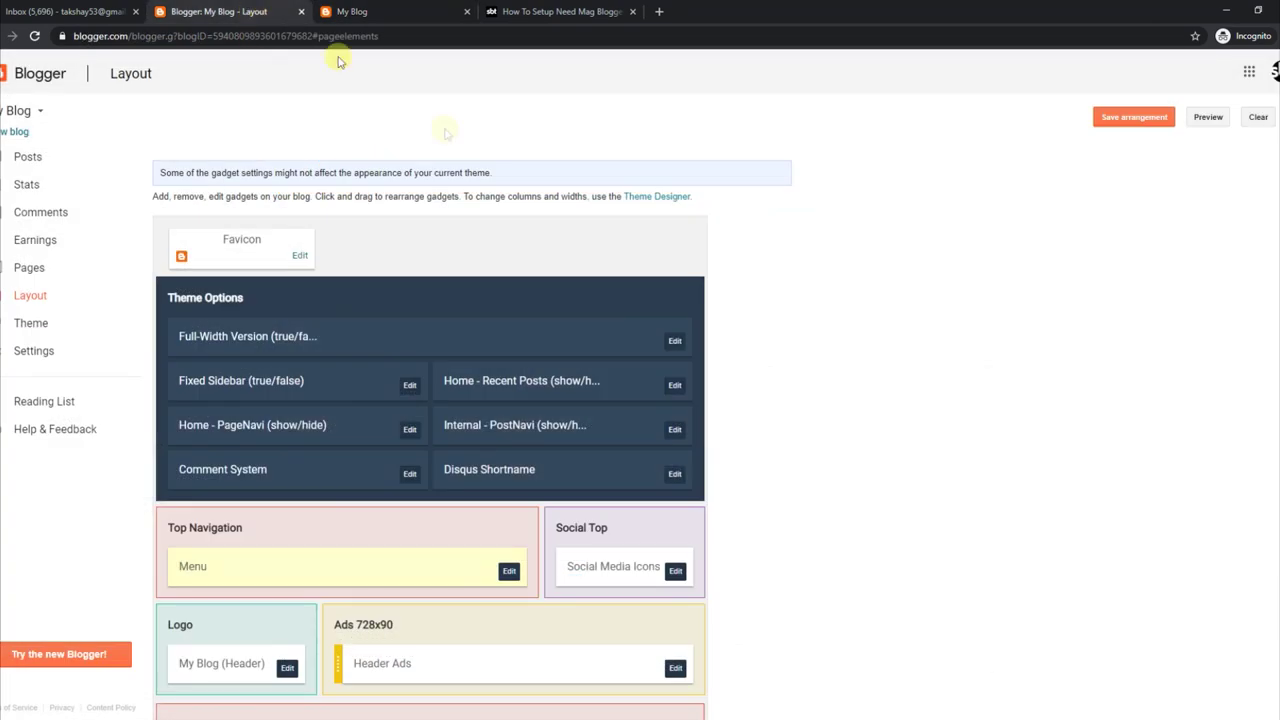
click(509, 571)
click(214, 262)
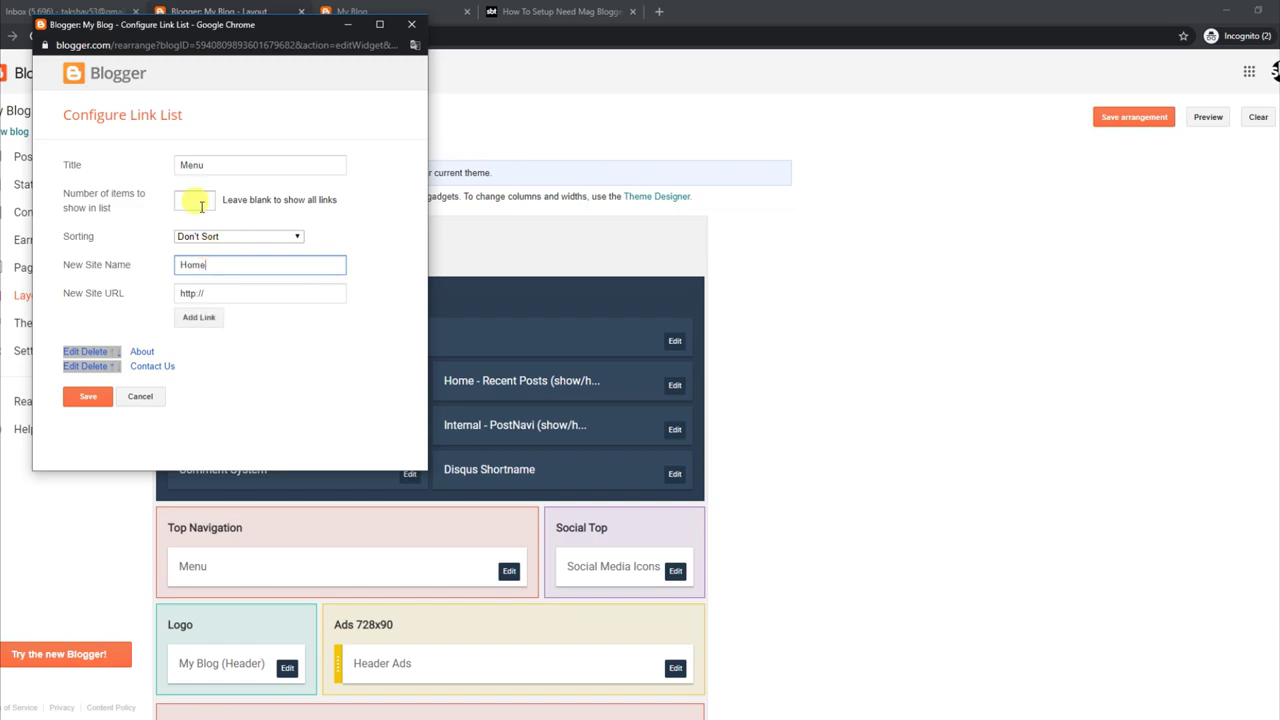
text(Home)
click(199, 318)
click(95, 412)
click(408, 11)
click(34, 37)
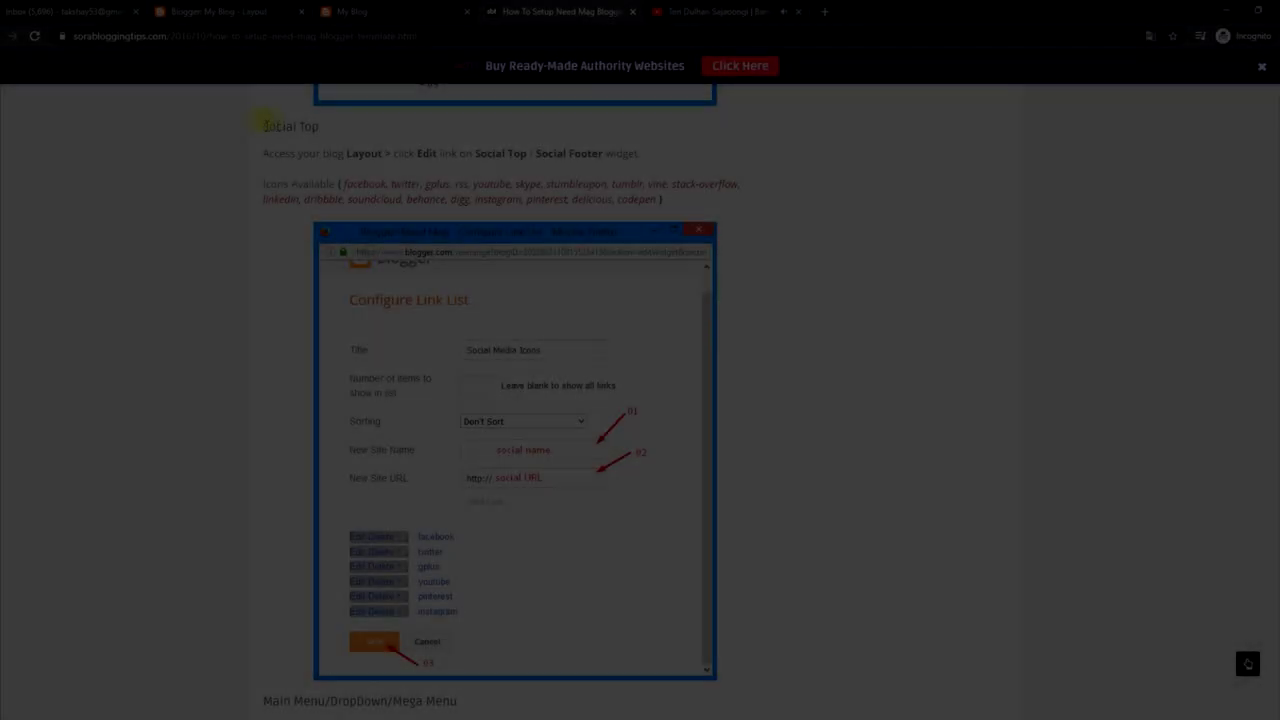
- Read the guide's Social Top instructions and list of available icons, and return to the demo blog
drag(263, 126, 637, 150)
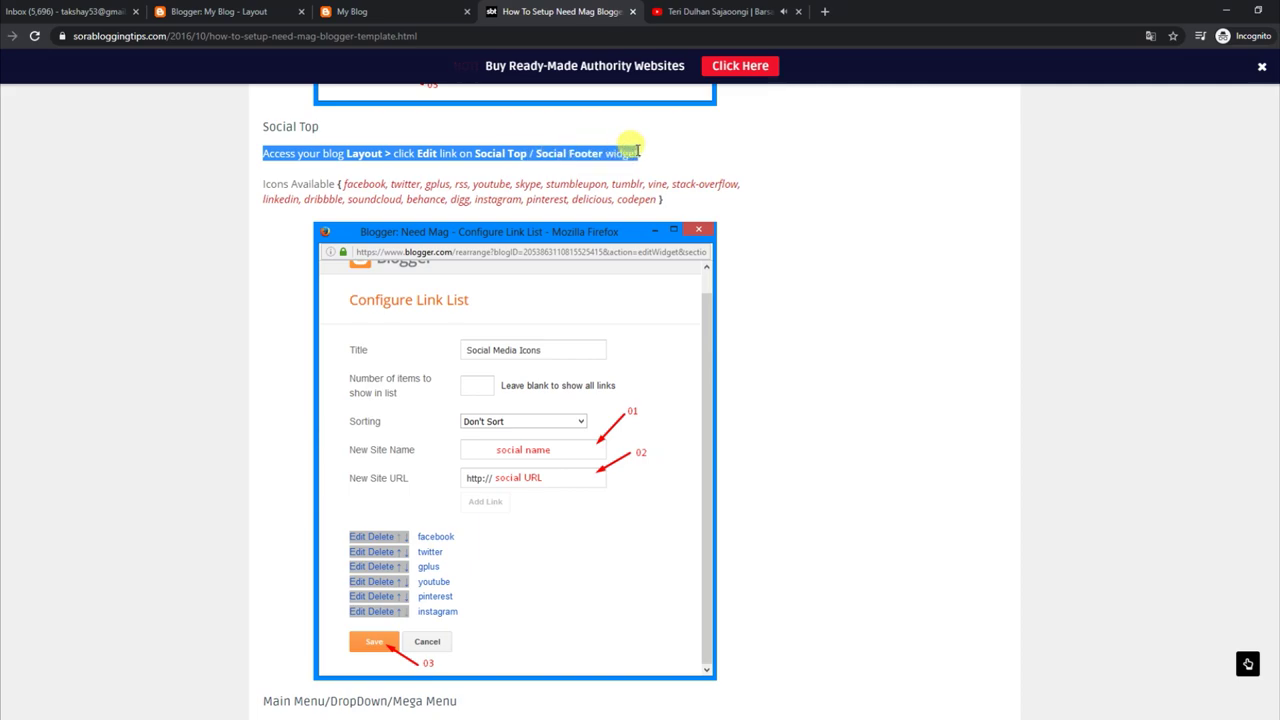
drag(263, 187, 662, 198)
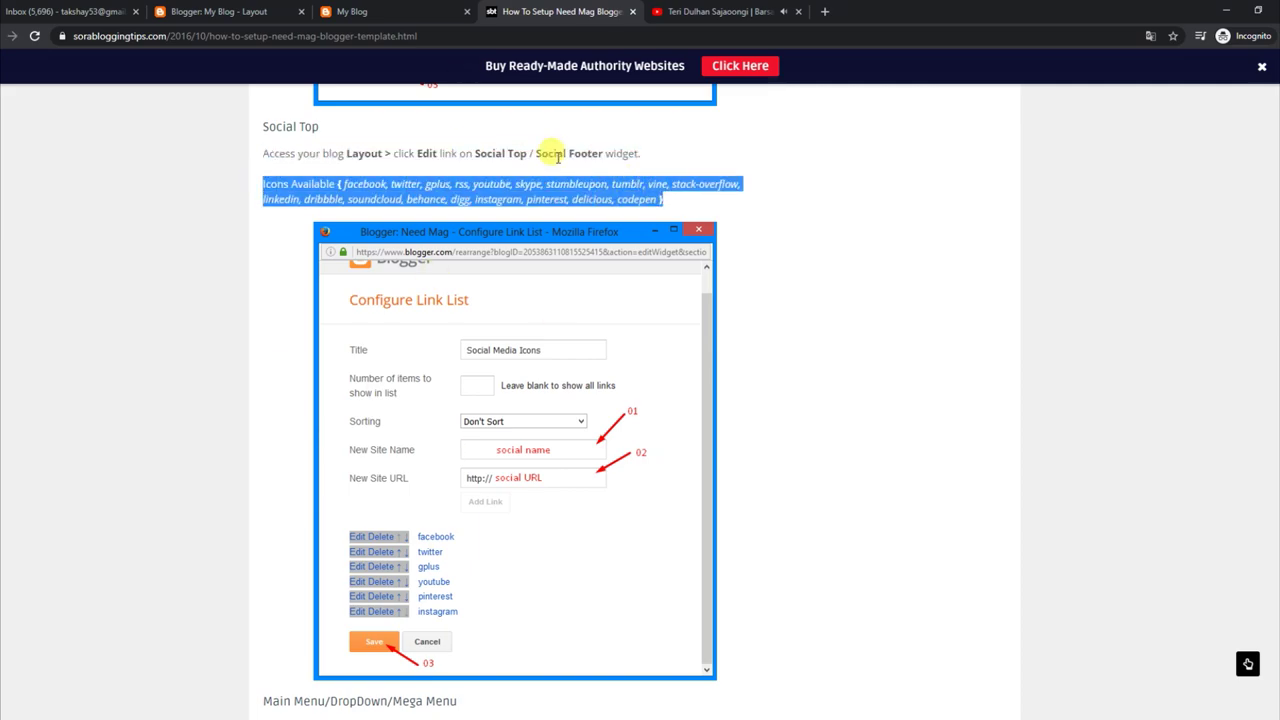
click(390, 10)
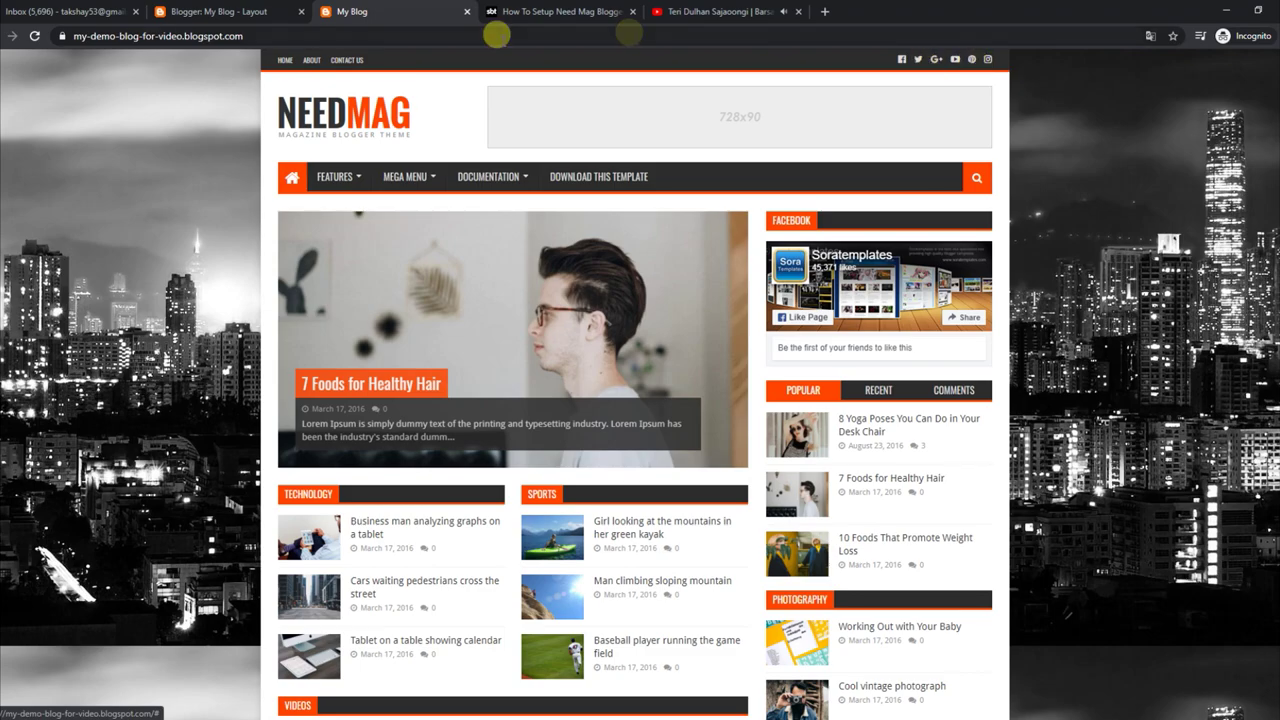
- Delete the facebook link from the Social Media Icons widget under Social Top, save the widget and reload the blog
click(272, 14)
click(675, 570)
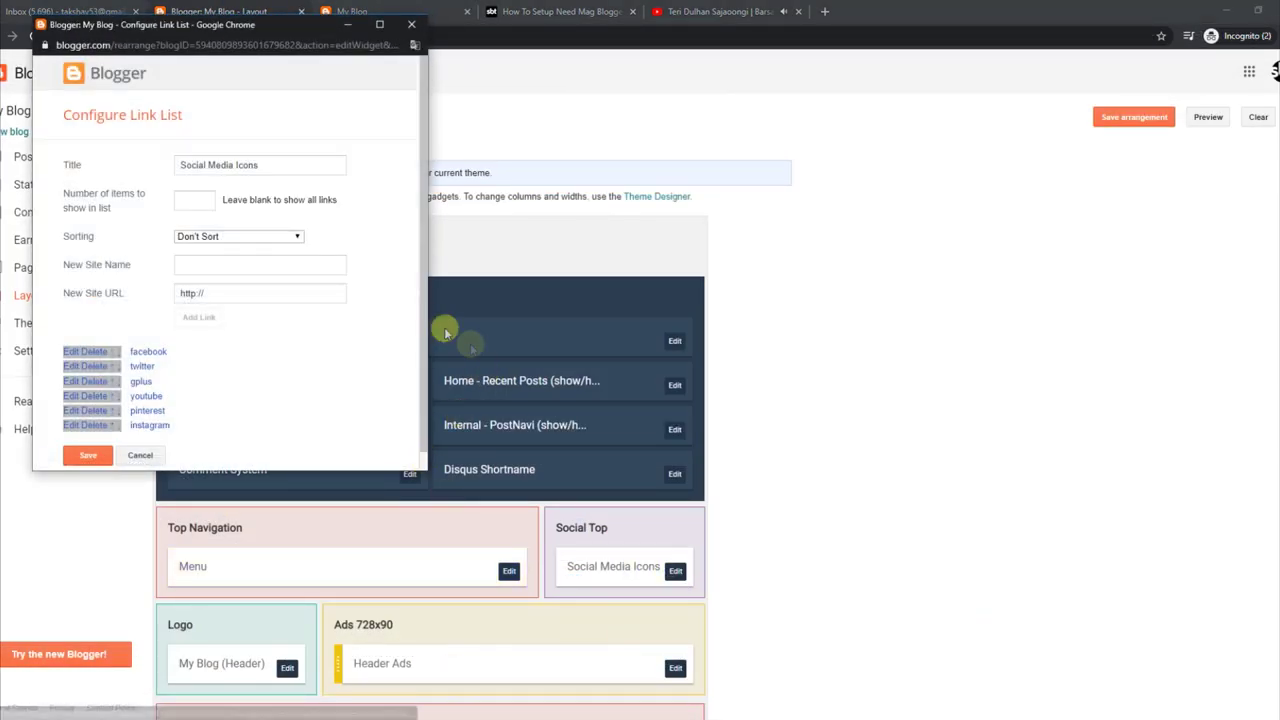
scroll(420, 306, down, 1)
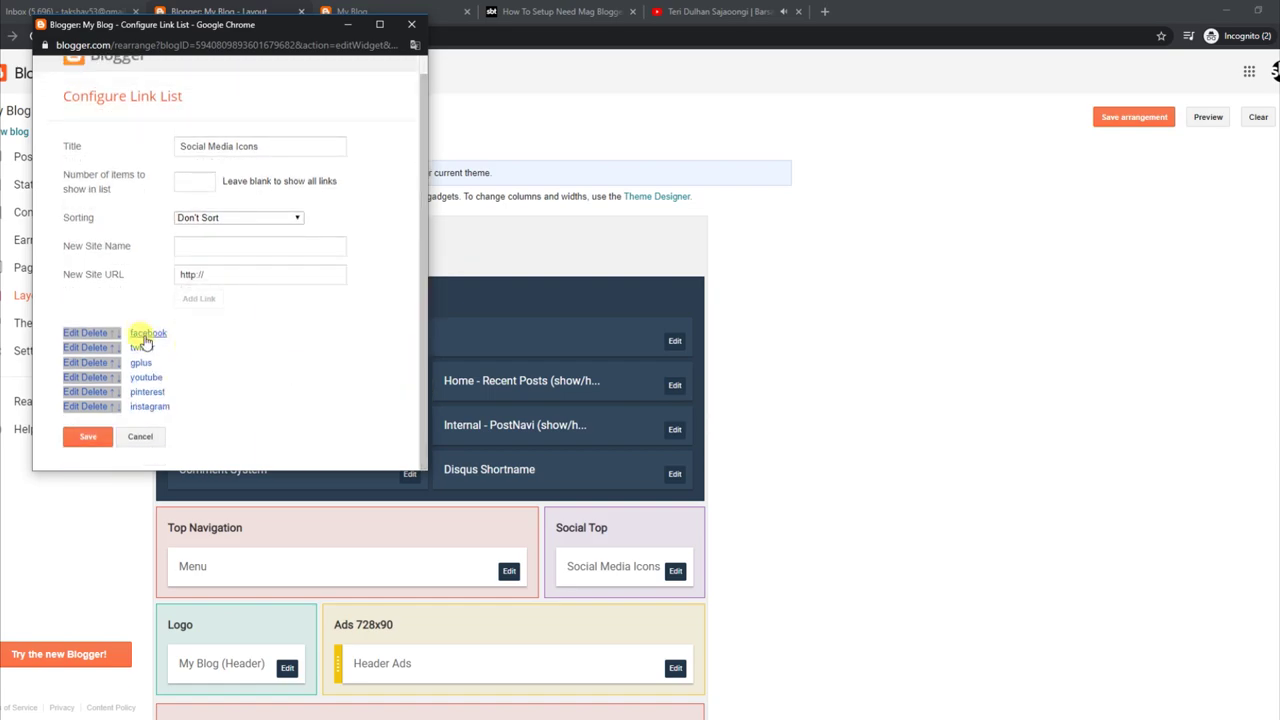
click(95, 343)
click(97, 446)
click(393, 10)
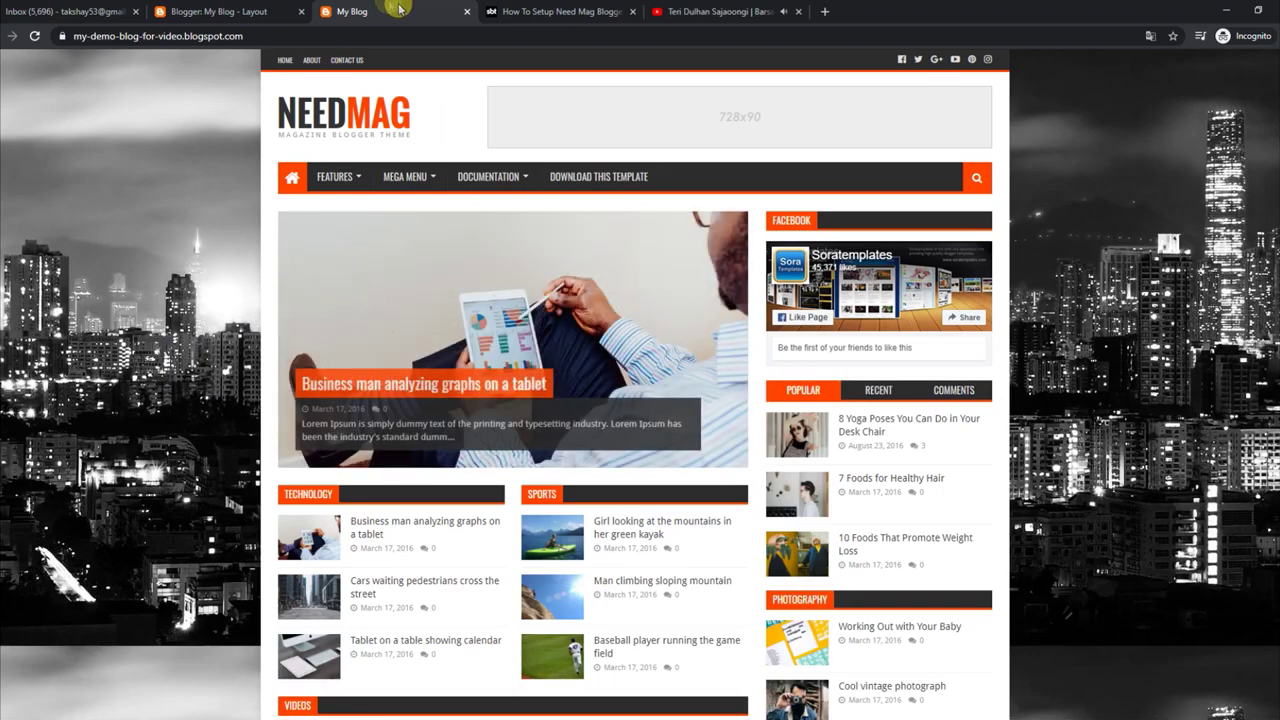
click(34, 36)
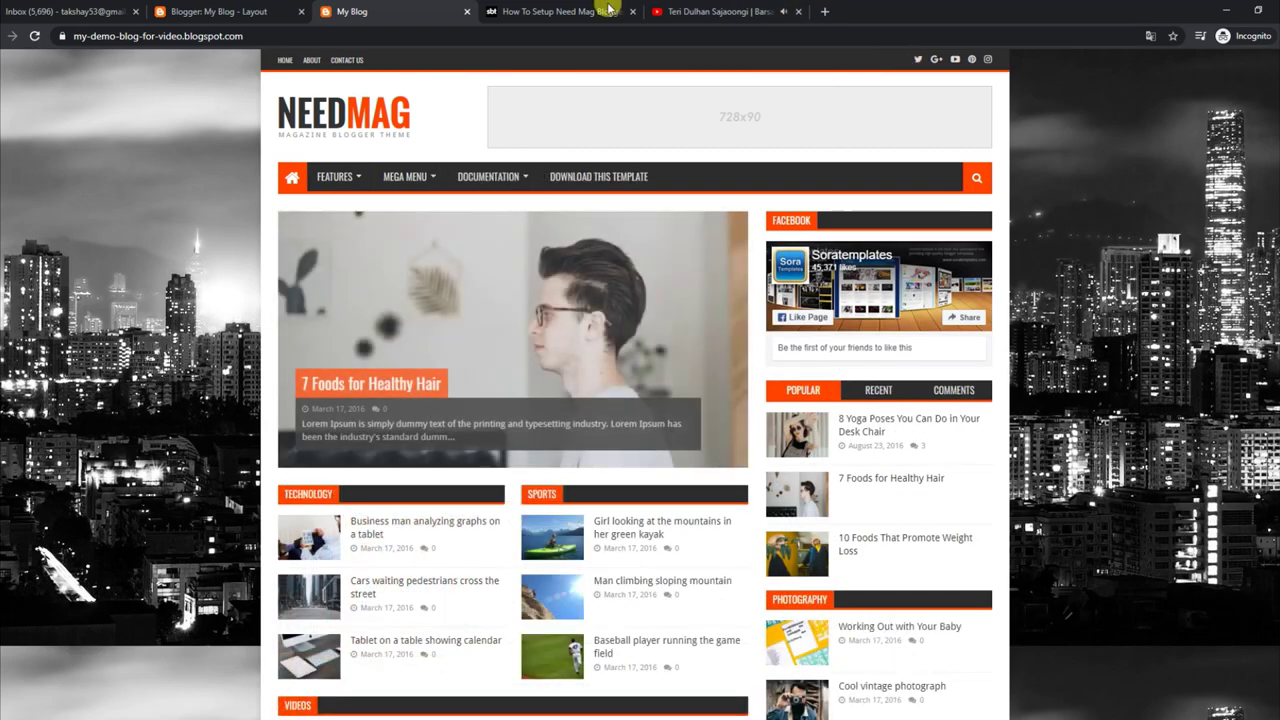
- Add a link named facebook to the Social Media Icons widget, save the widget and reload the blog
click(262, 7)
click(677, 571)
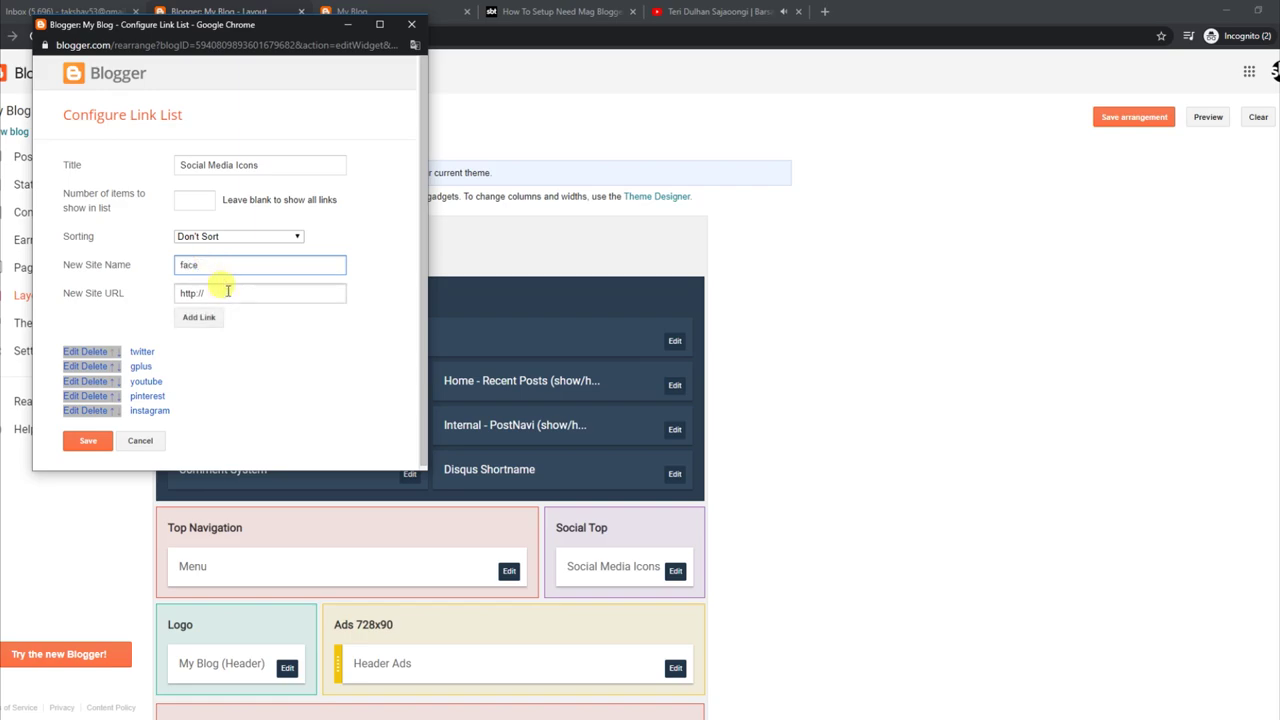
click(198, 317)
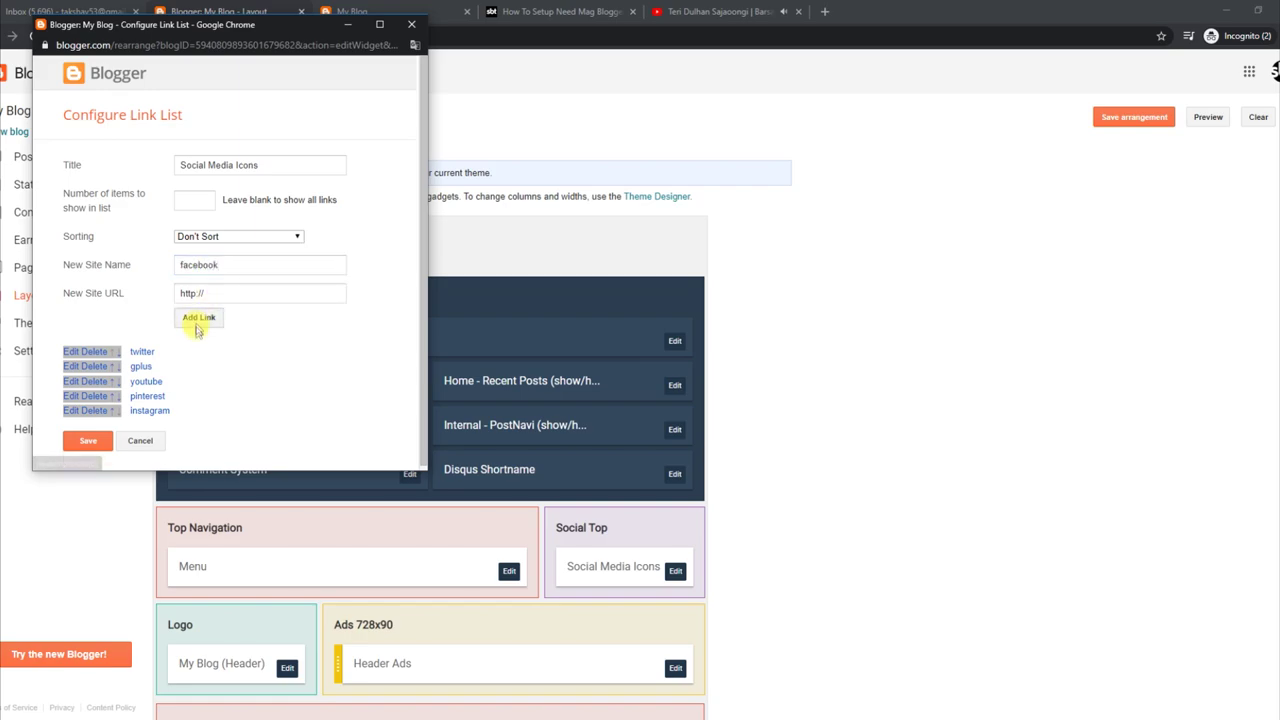
click(104, 457)
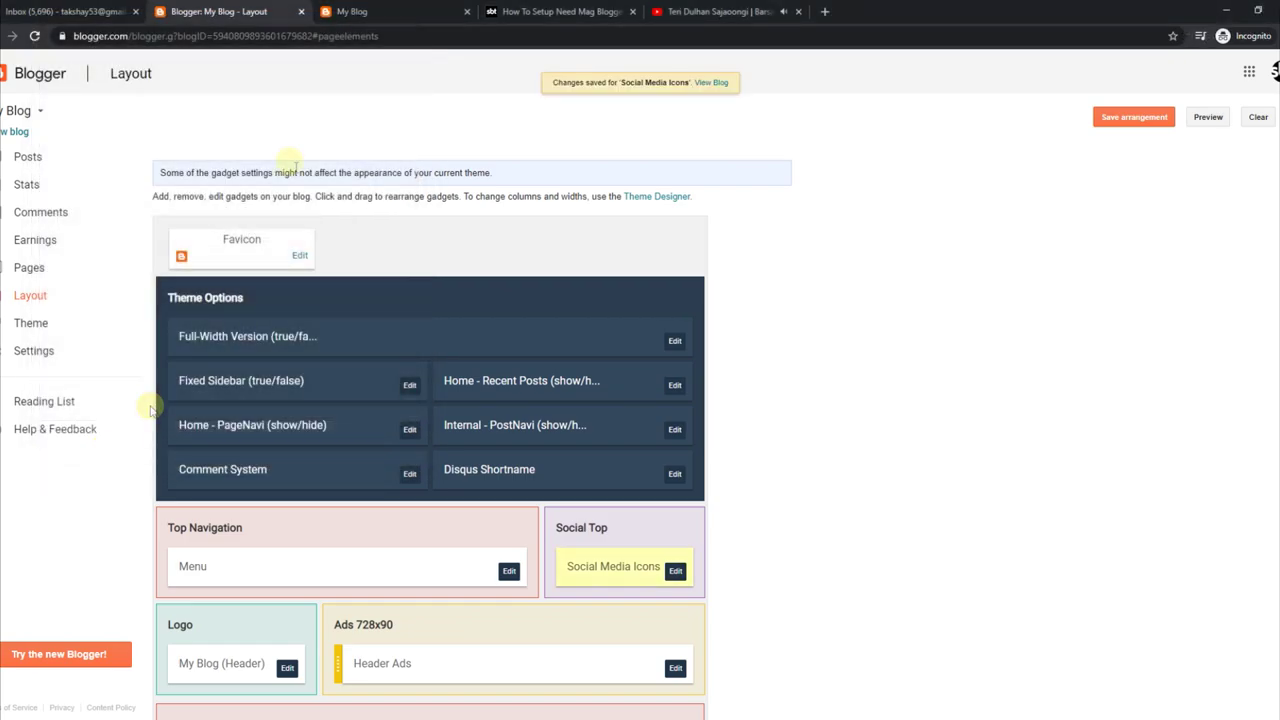
click(380, 8)
click(35, 36)
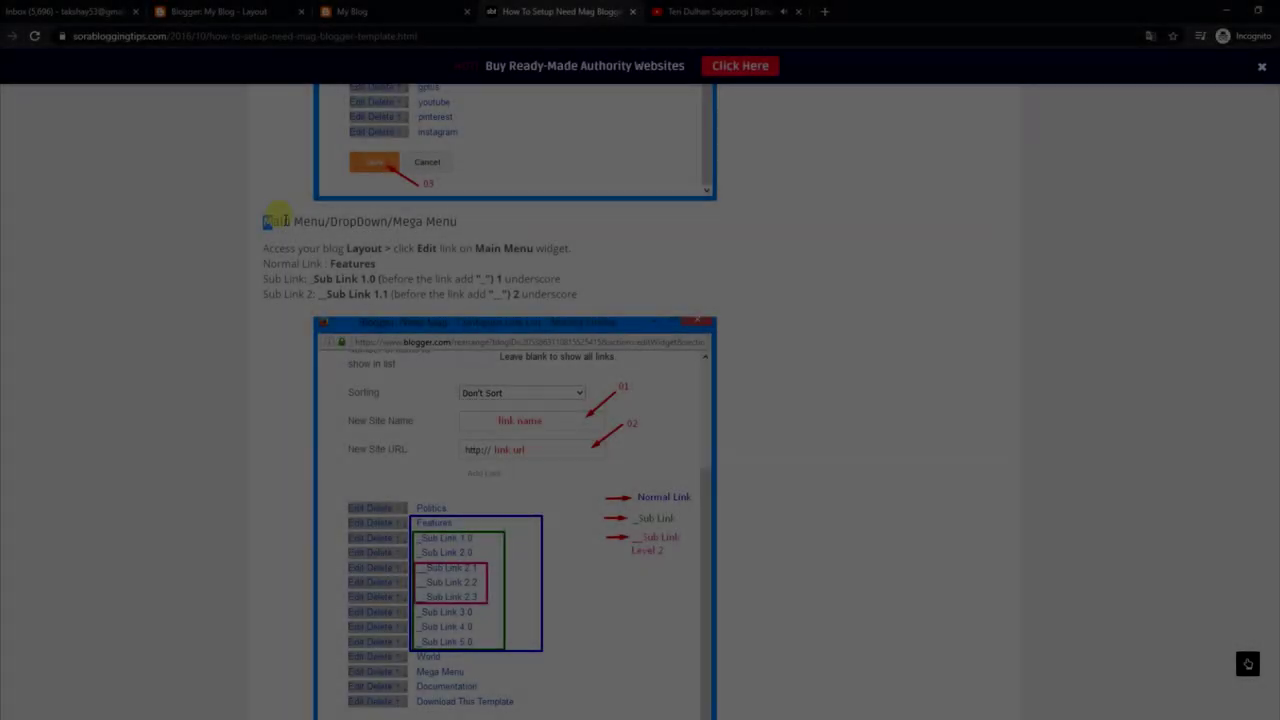
- Read the guide's Main Menu/DropDown/Mega Menu instructions on normal links and underscore-prefixed sub links
drag(285, 220, 451, 224)
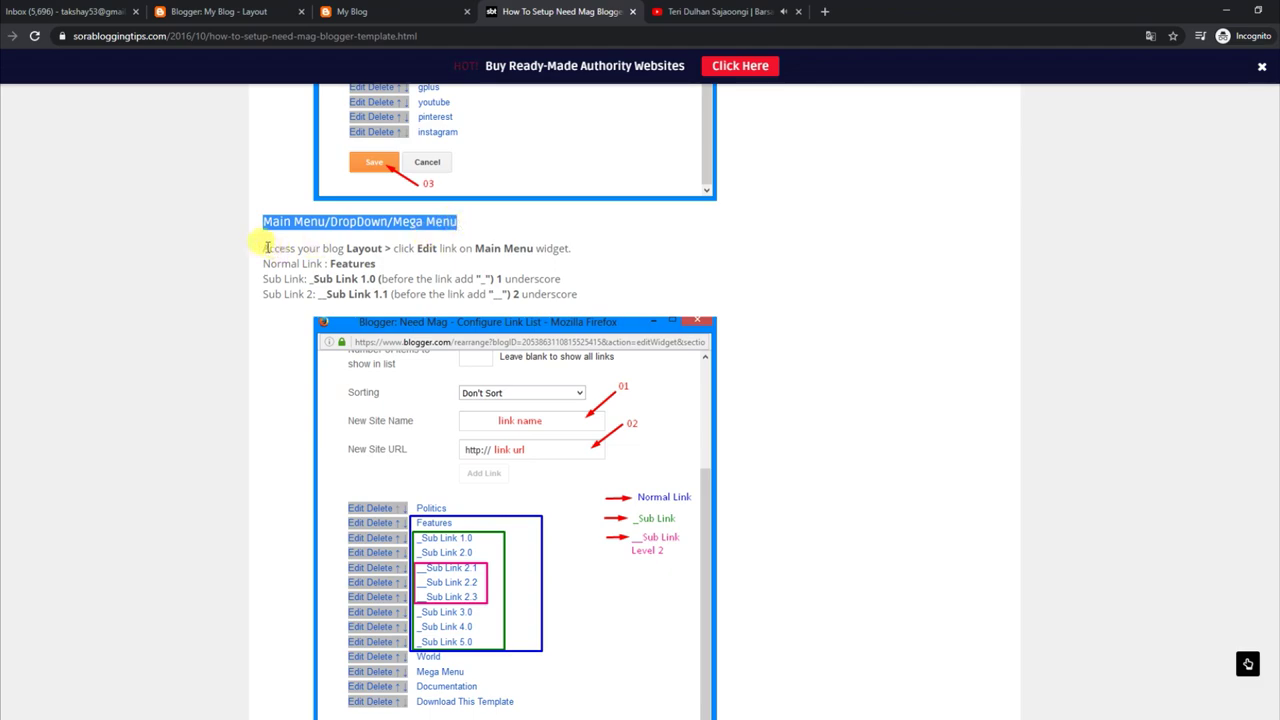
drag(268, 247, 567, 235)
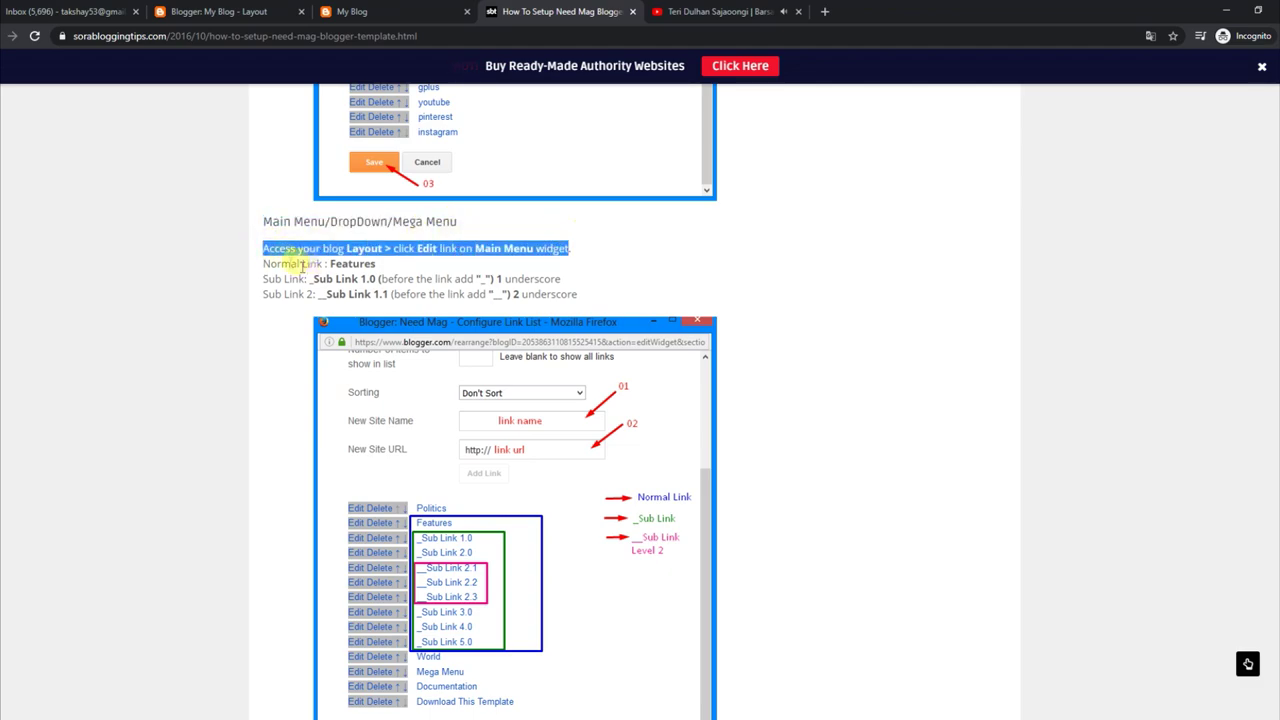
drag(266, 257, 393, 262)
drag(264, 279, 574, 282)
drag(264, 293, 590, 294)
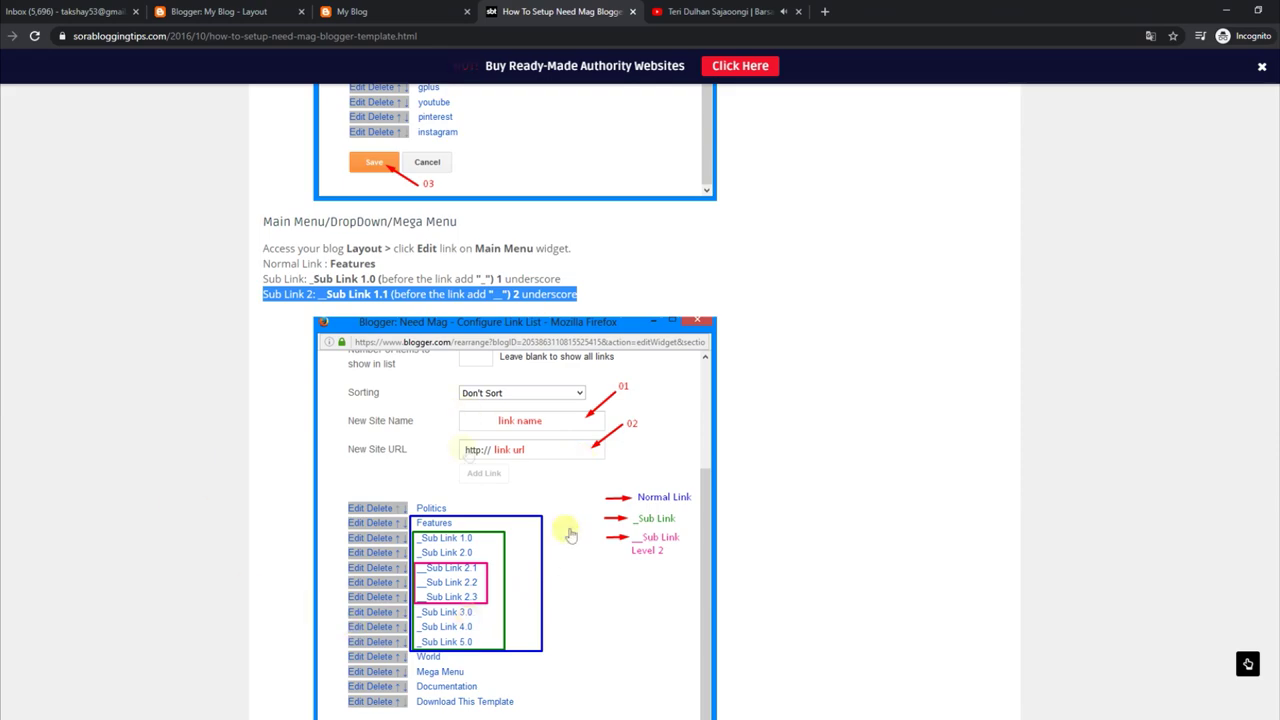
- Examine the Features dropdown in the demo blog's main menu
click(392, 20)
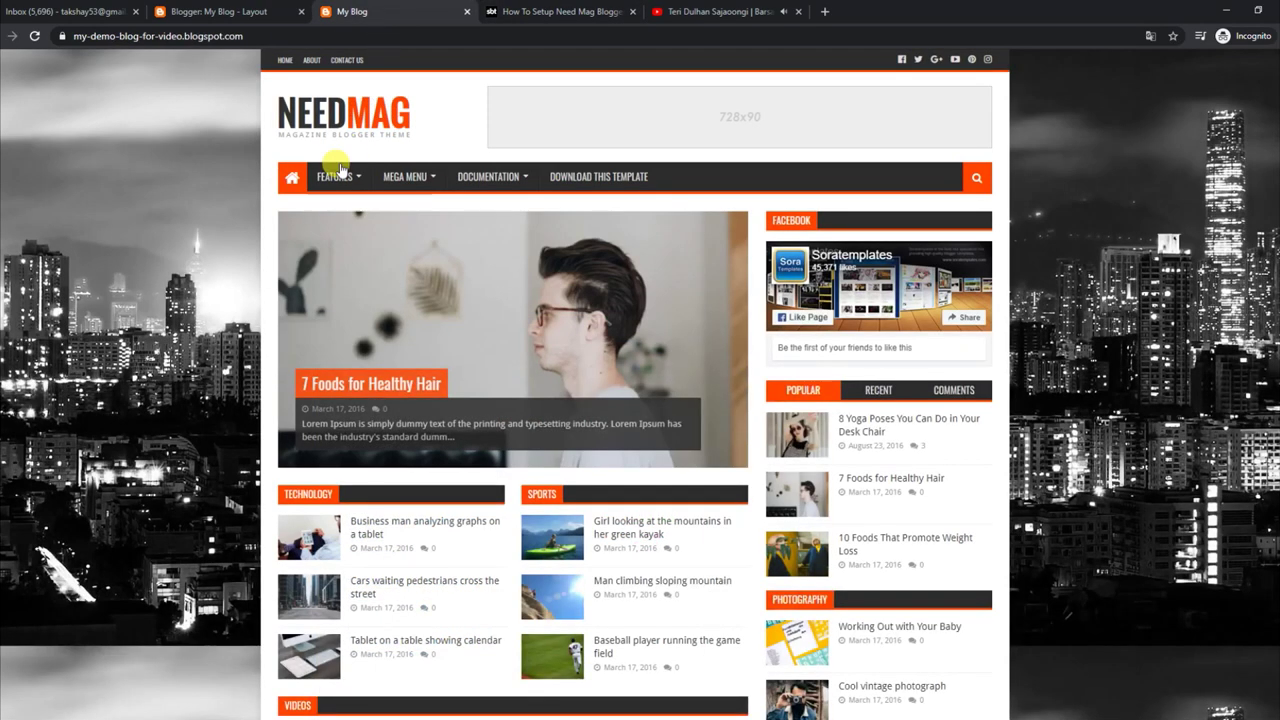
mouse_move(334, 176)
mouse_move(348, 208)
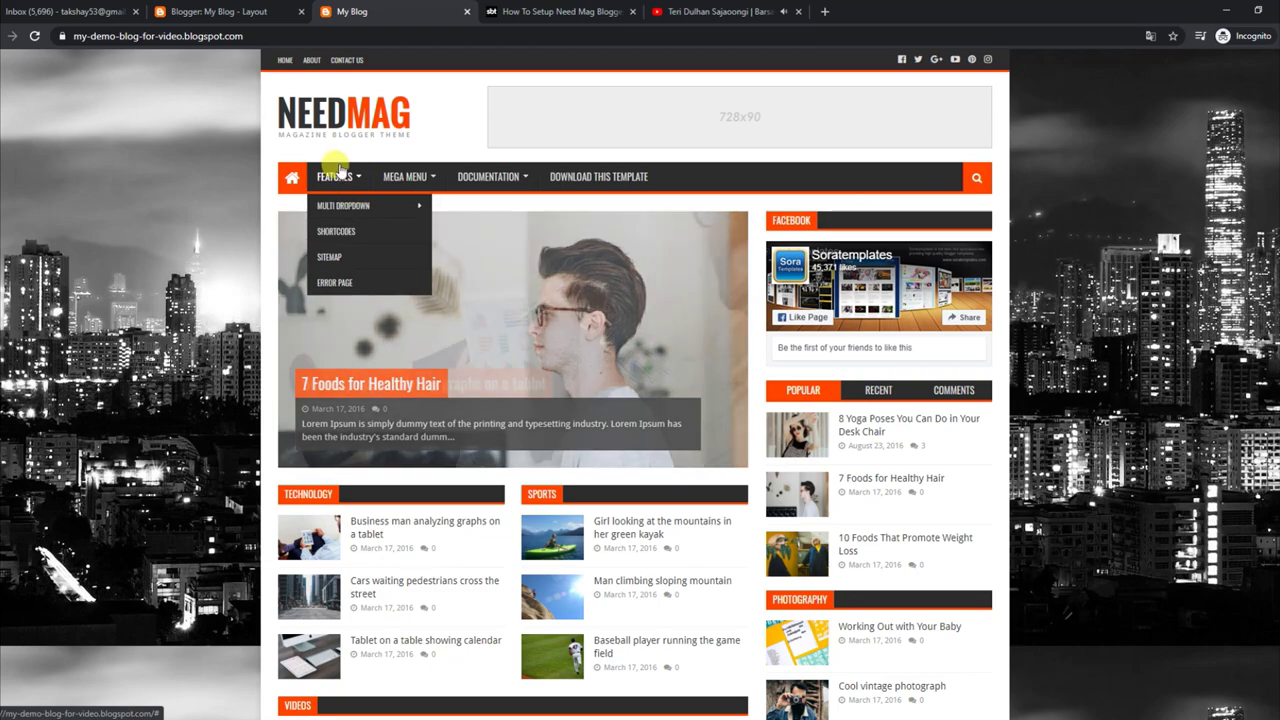
- Rename the __DropDown 1 link in the Main Menu widget to __1 and save the widget
click(263, 10)
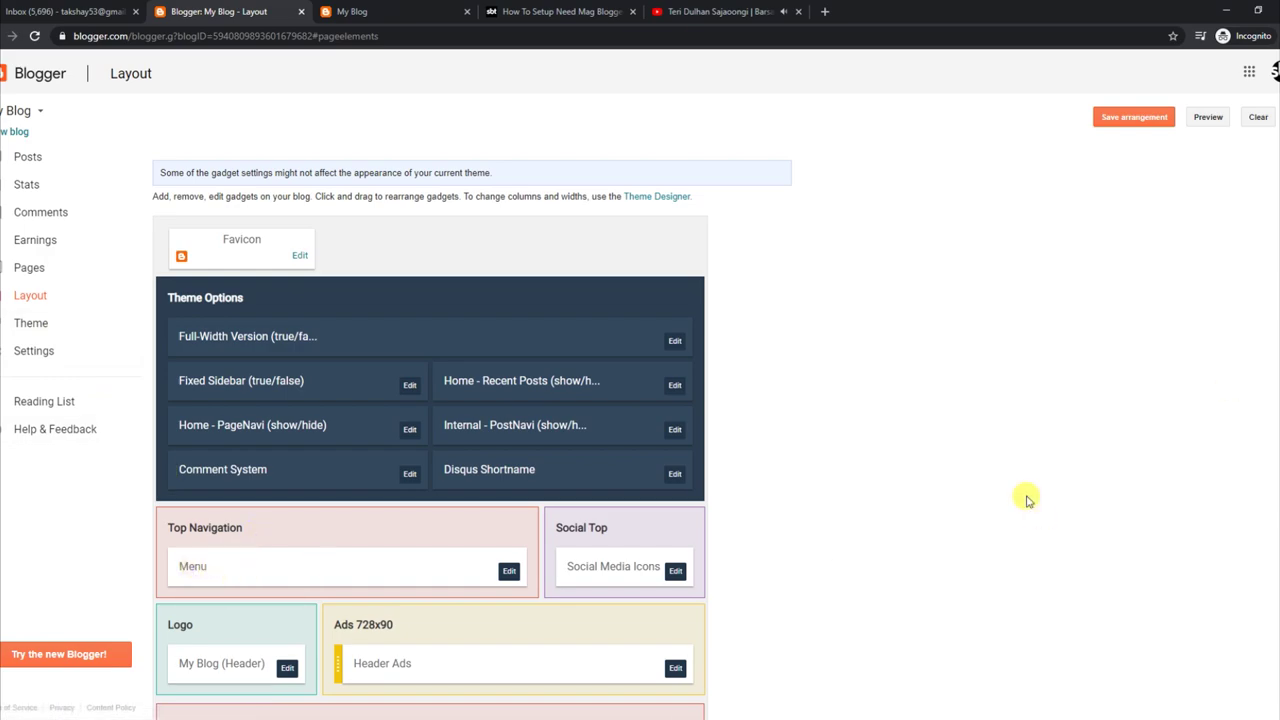
scroll(1268, 423, down, 4)
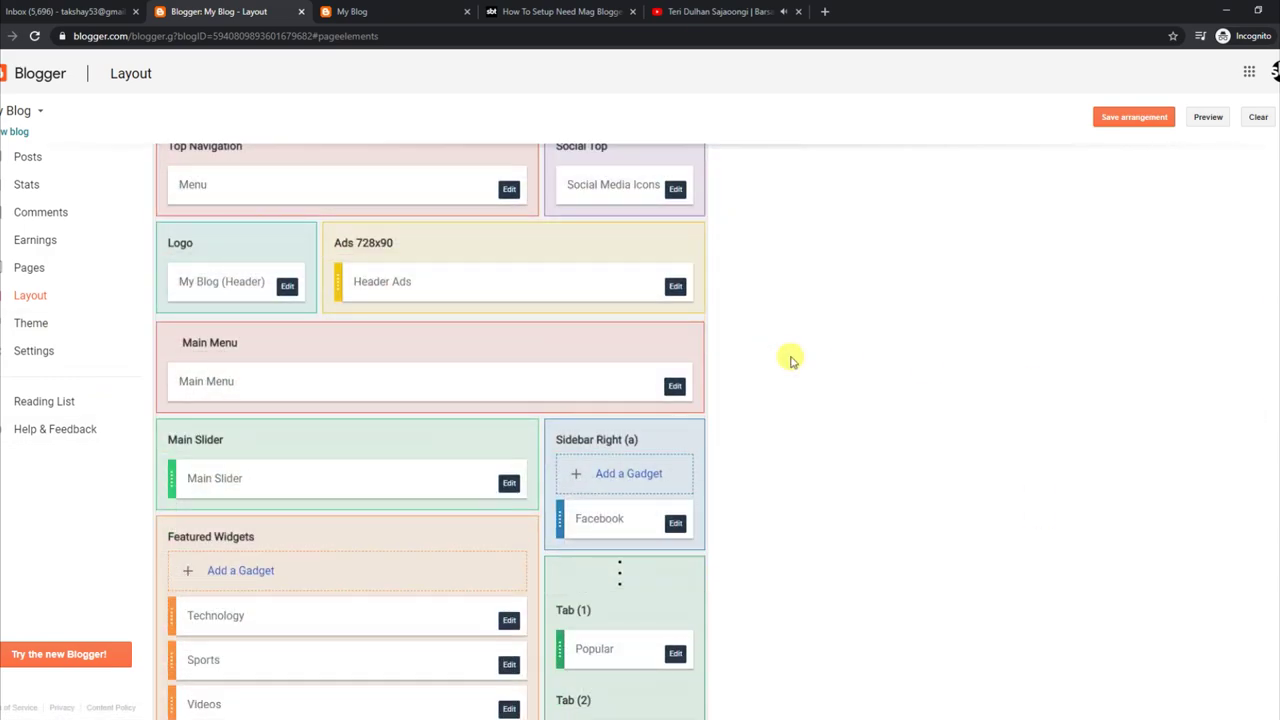
click(674, 387)
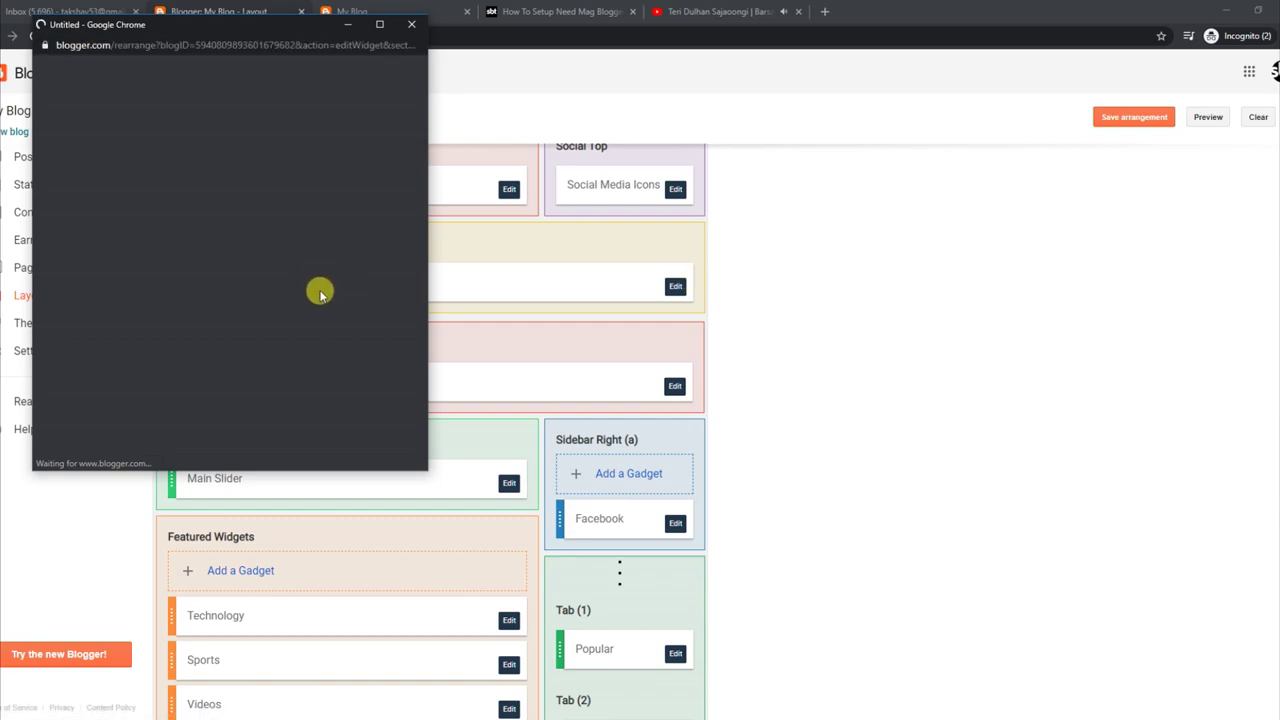
drag(424, 190, 423, 306)
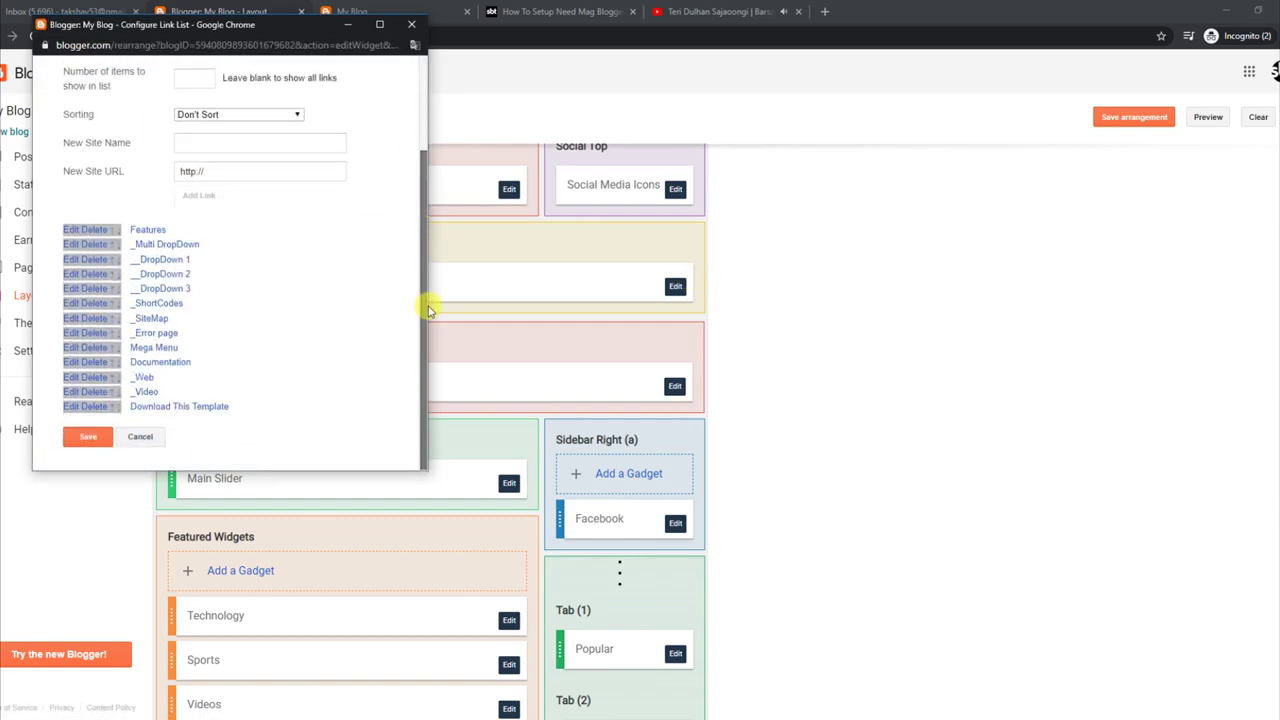
click(75, 259)
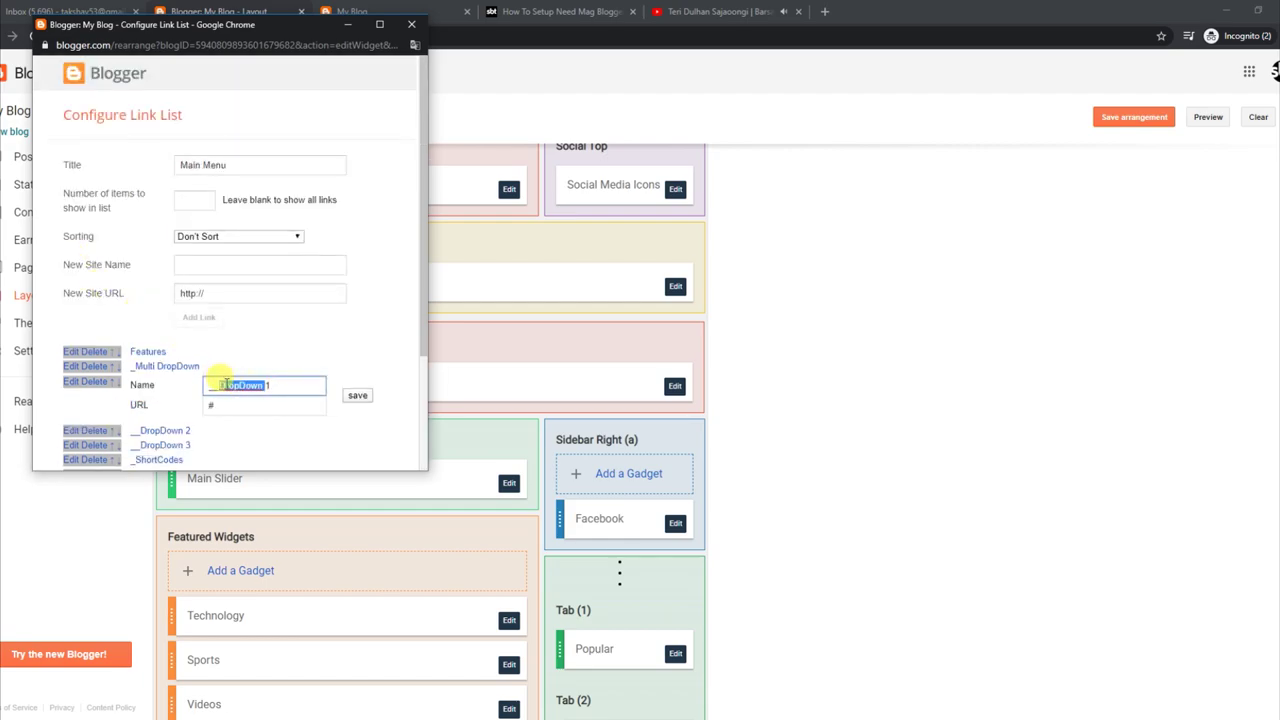
click(357, 395)
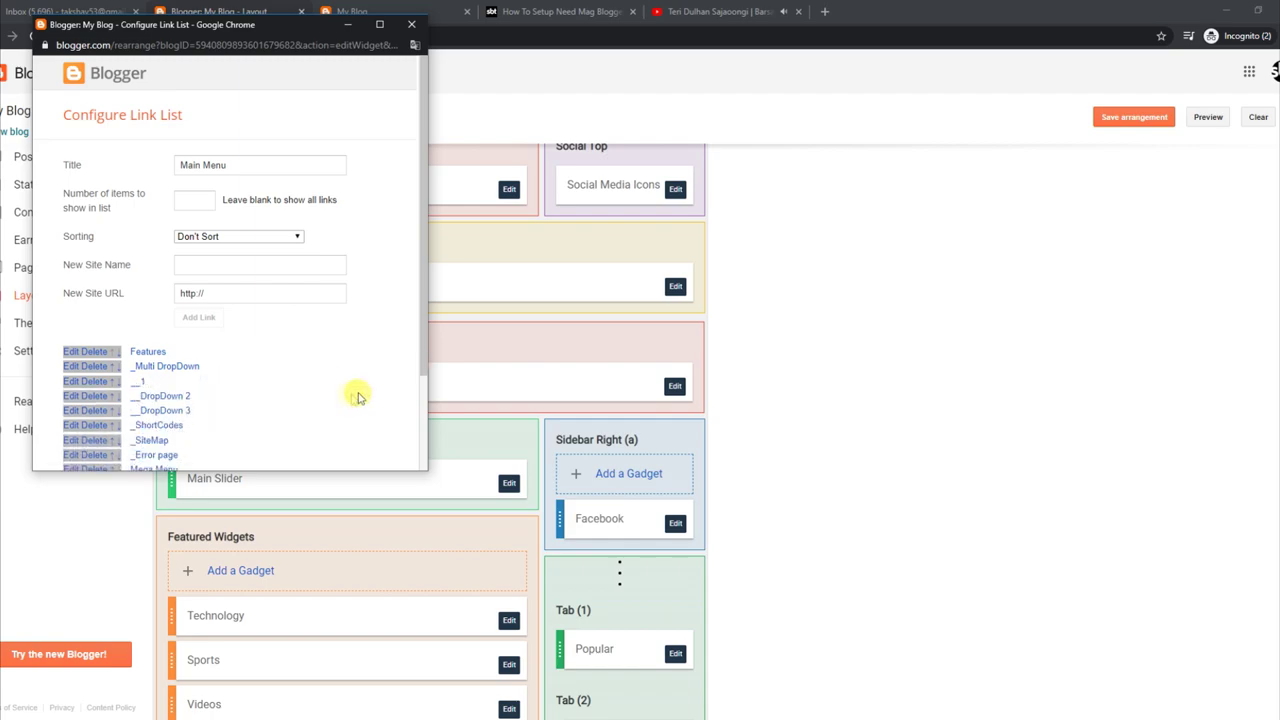
scroll(414, 380, down, 3)
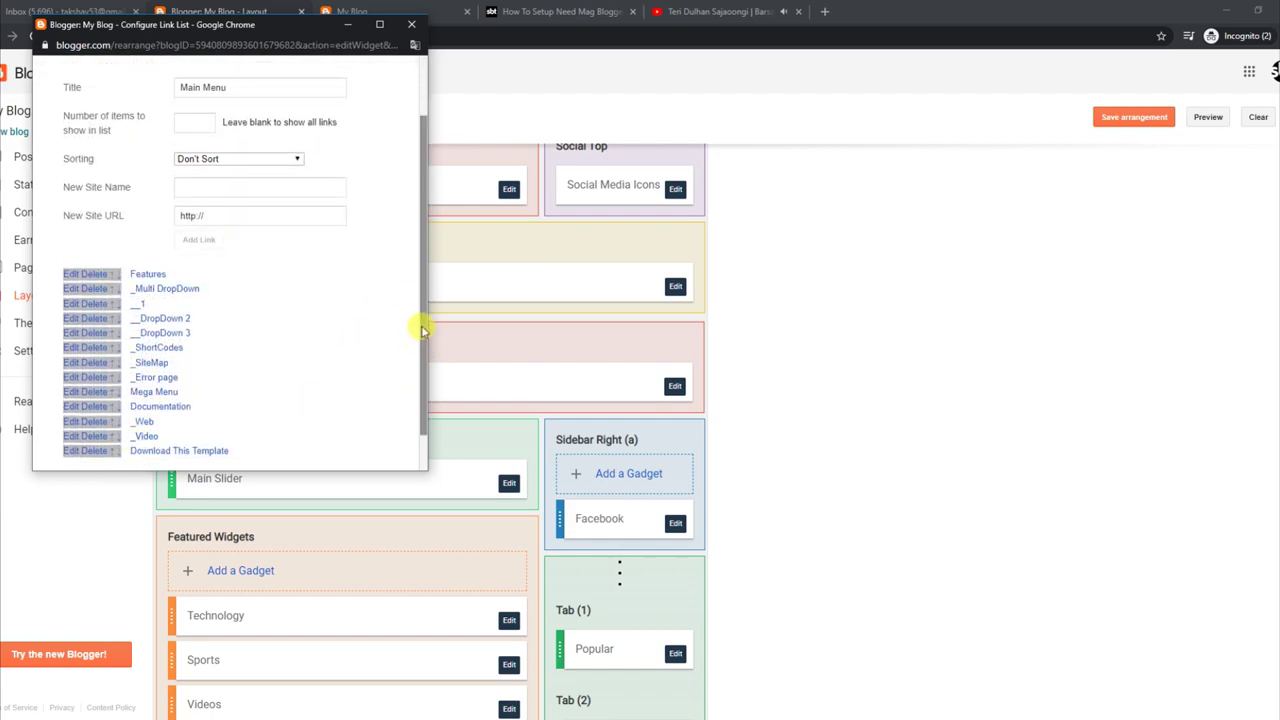
click(88, 440)
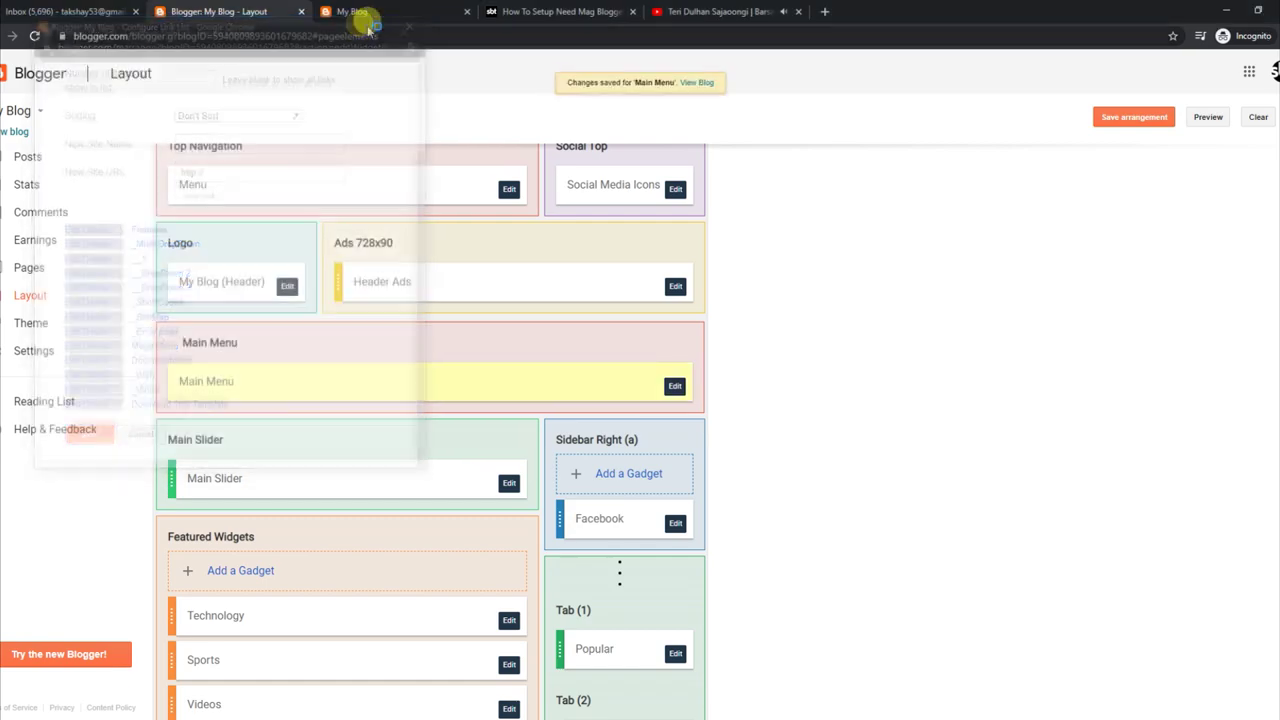
- Reload the demo blog and examine the Multi DropDown submenu under Features
click(372, 12)
mouse_move(335, 176)
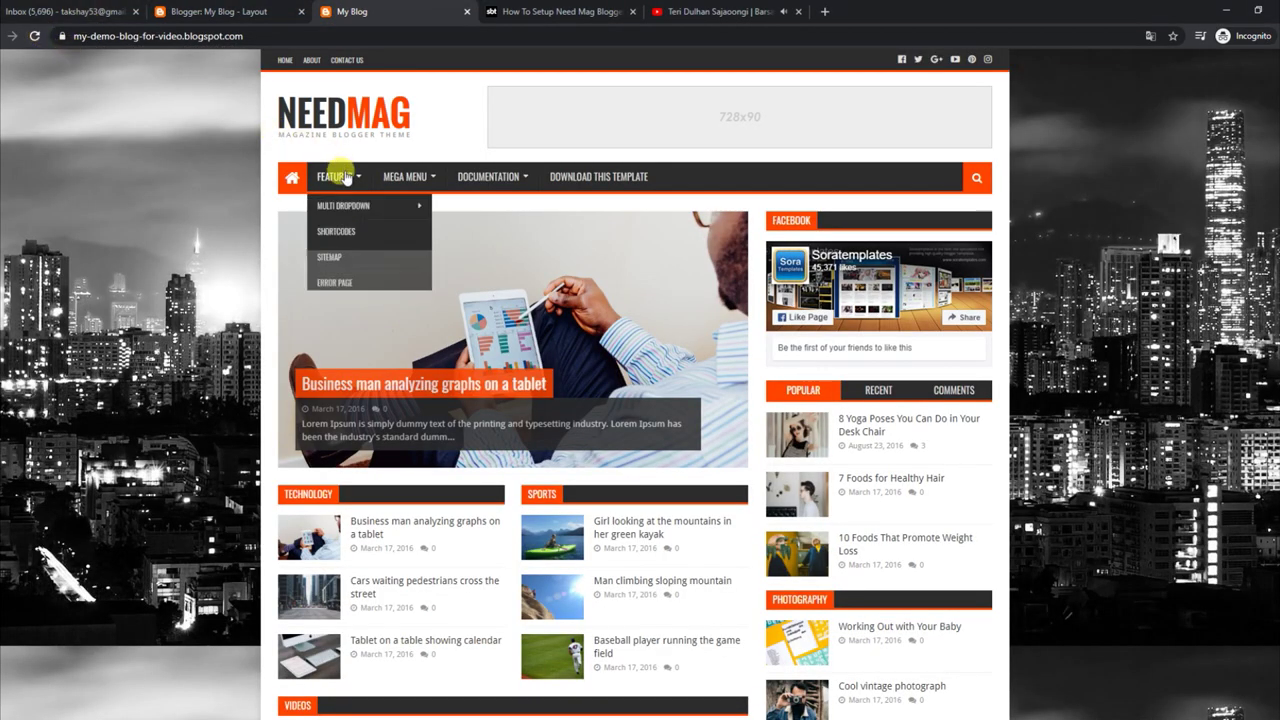
mouse_move(380, 205)
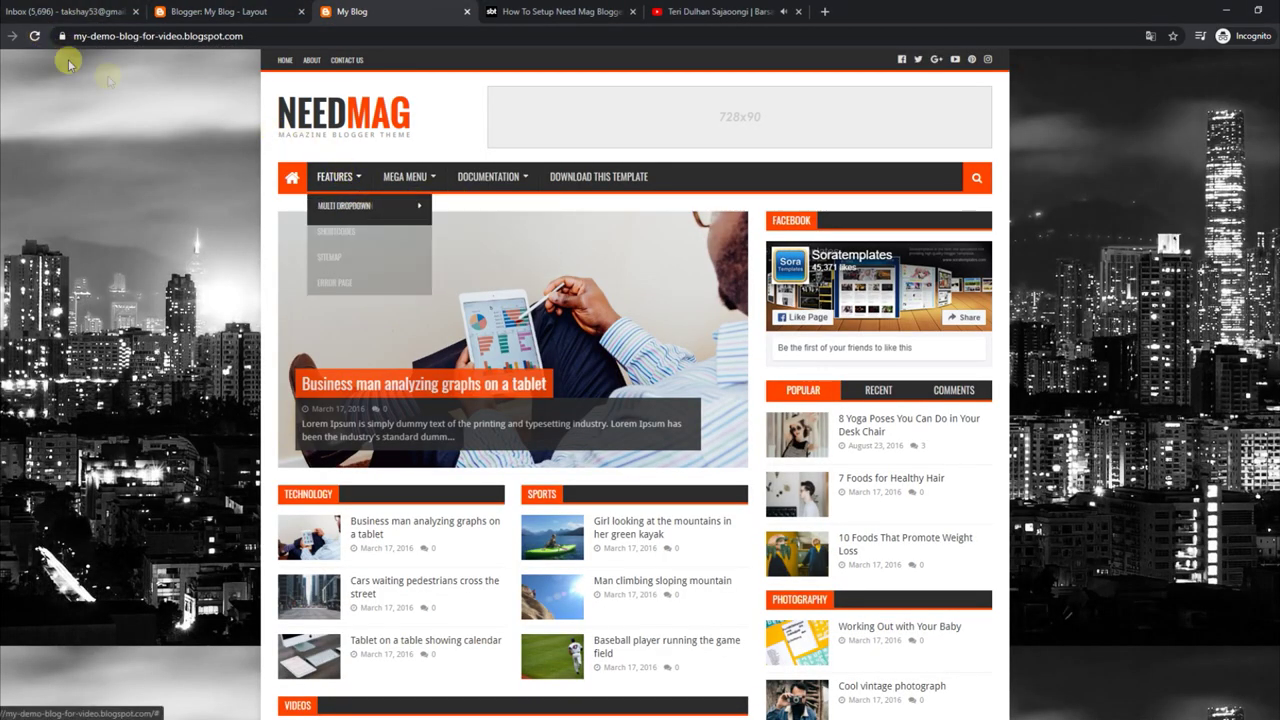
click(34, 36)
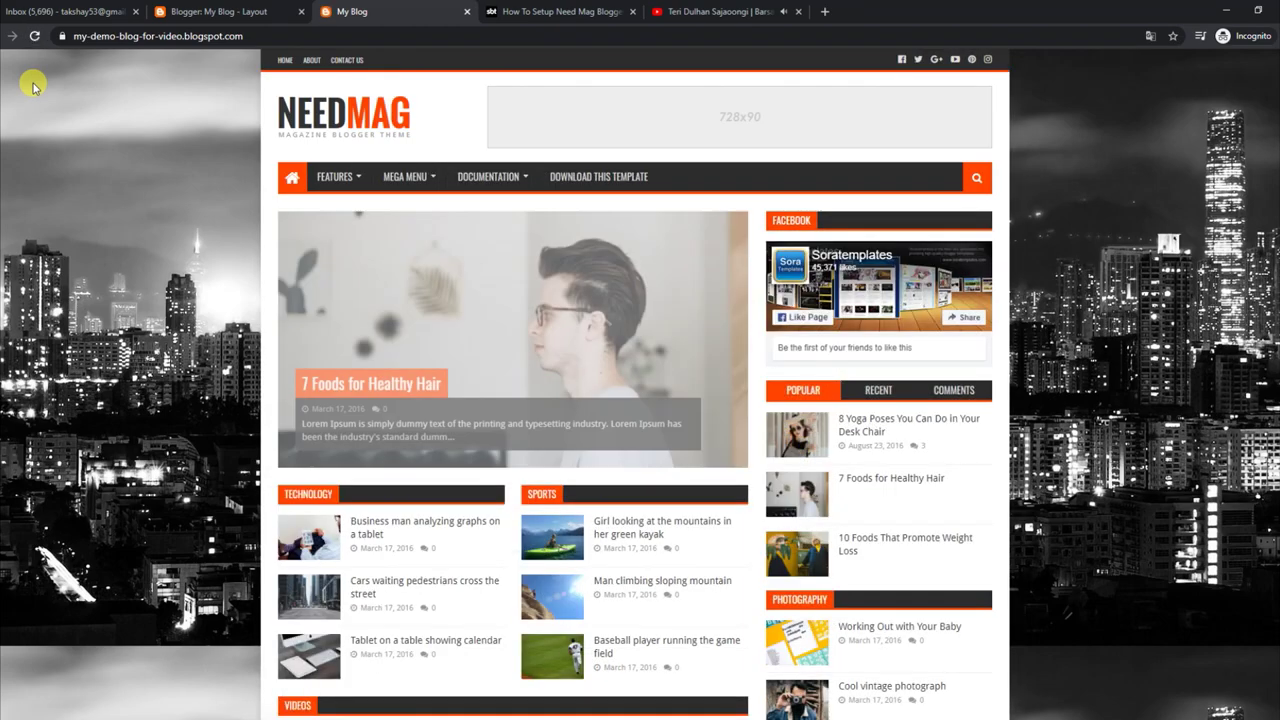
mouse_move(338, 176)
mouse_move(352, 213)
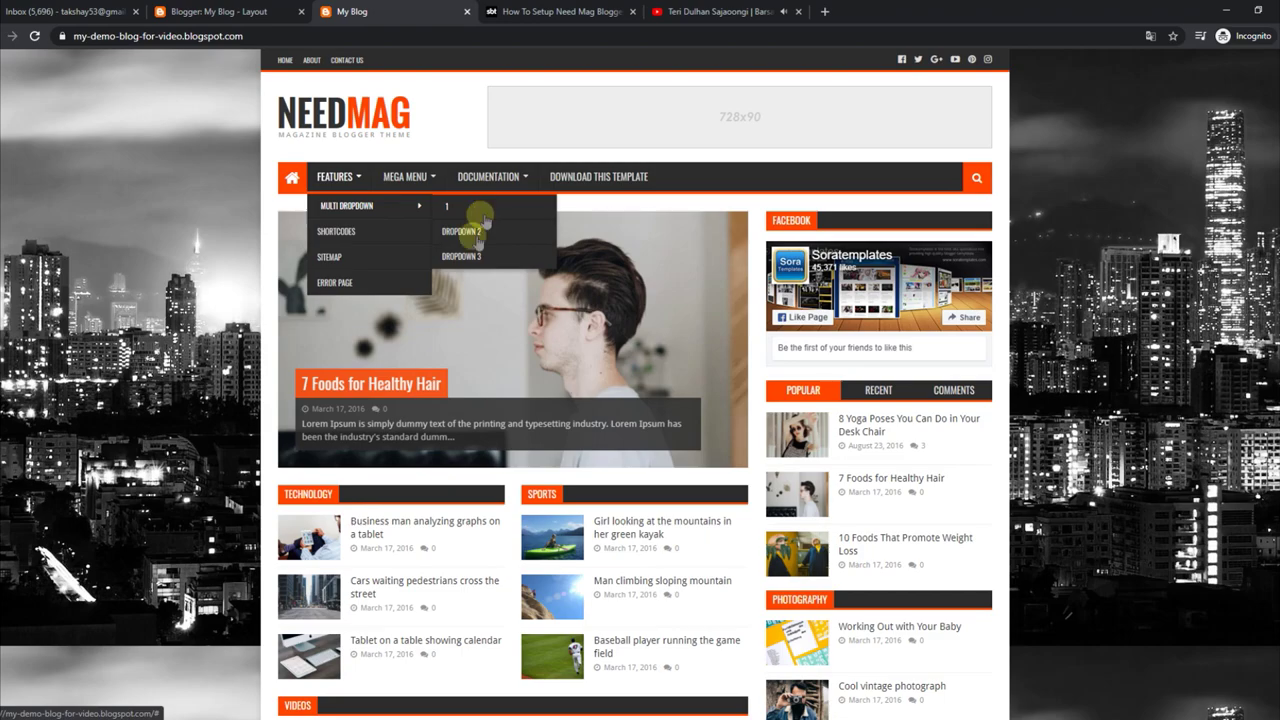
- Rename the __1 link in the Main Menu widget back to __DropDown 1, save the widget and reload the blog
click(190, 11)
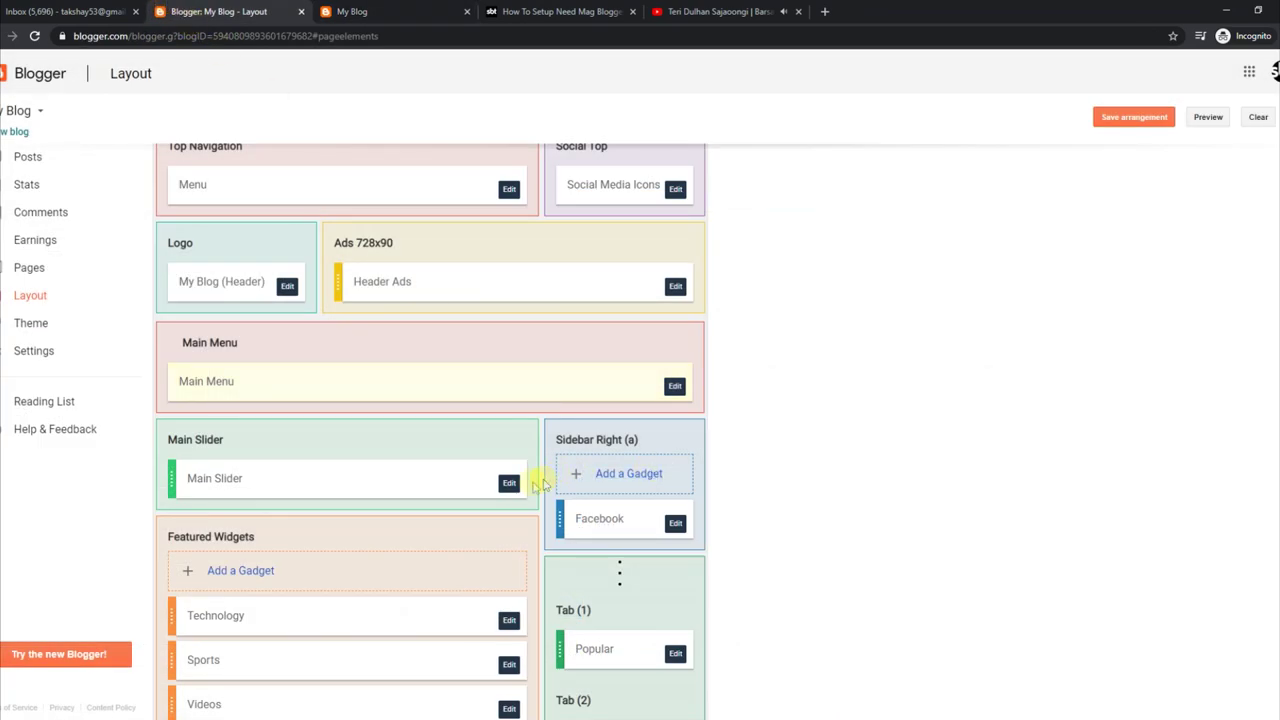
click(507, 485)
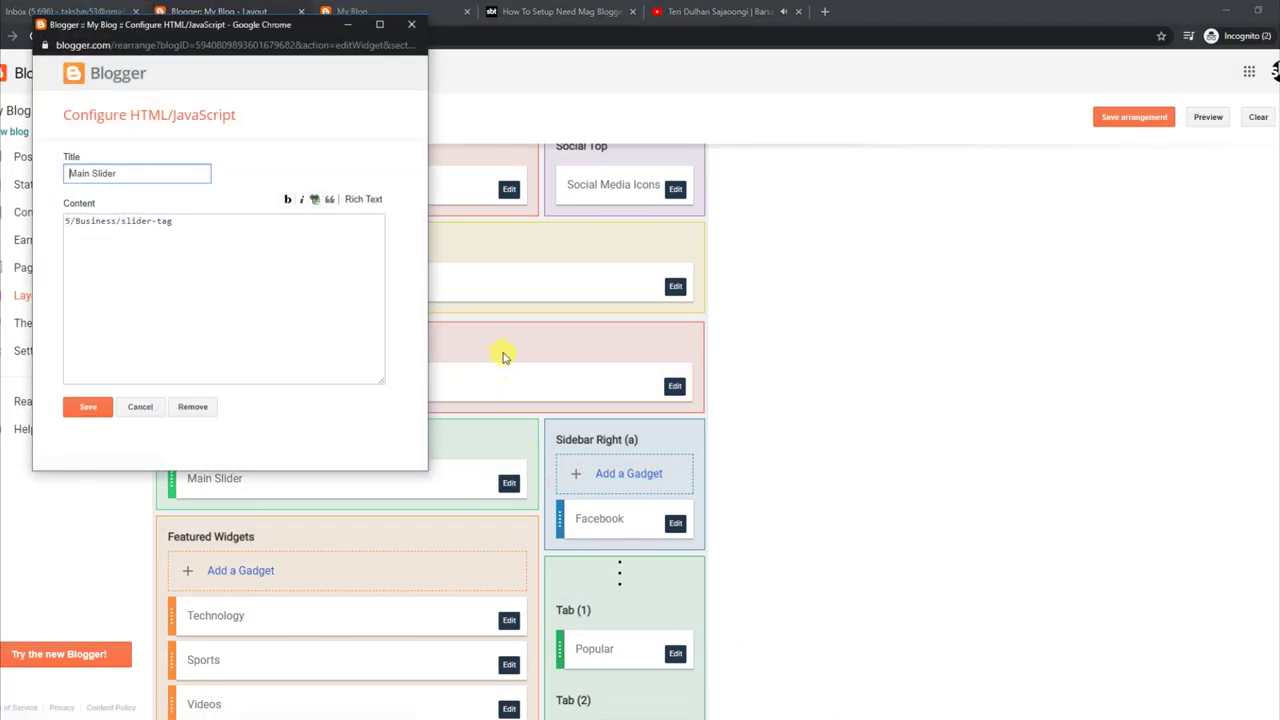
click(409, 24)
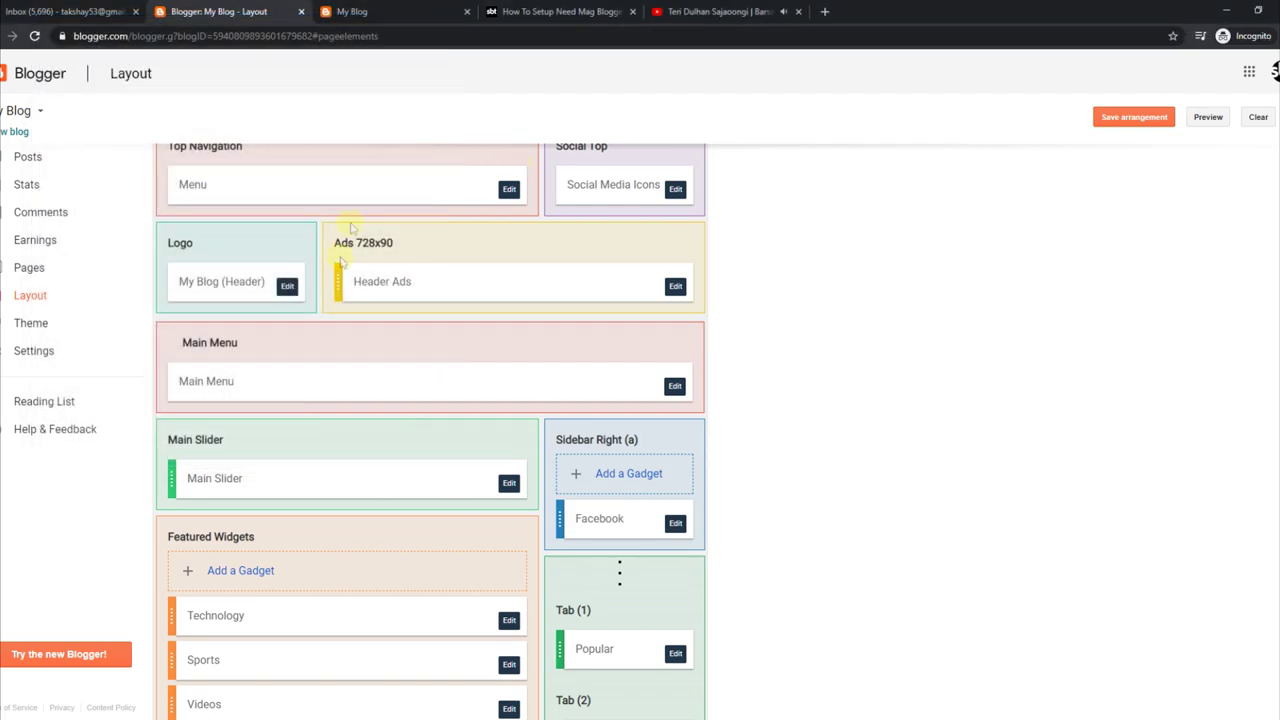
click(672, 387)
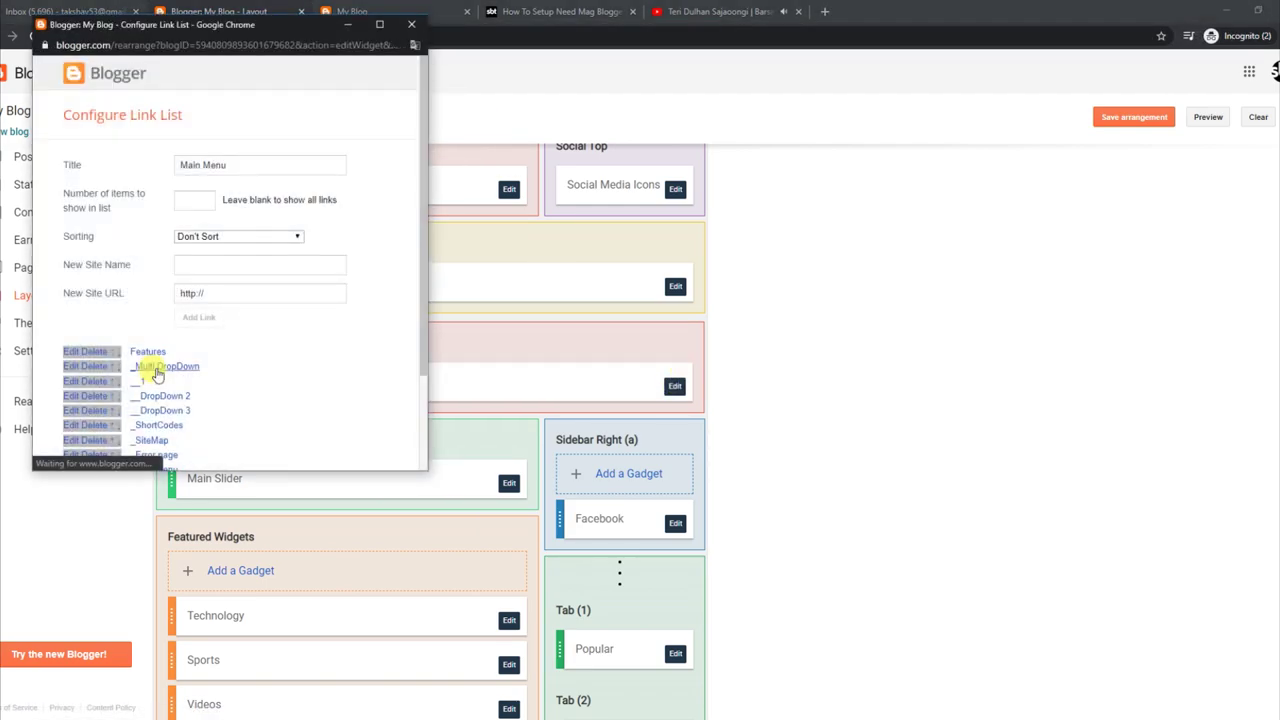
click(88, 384)
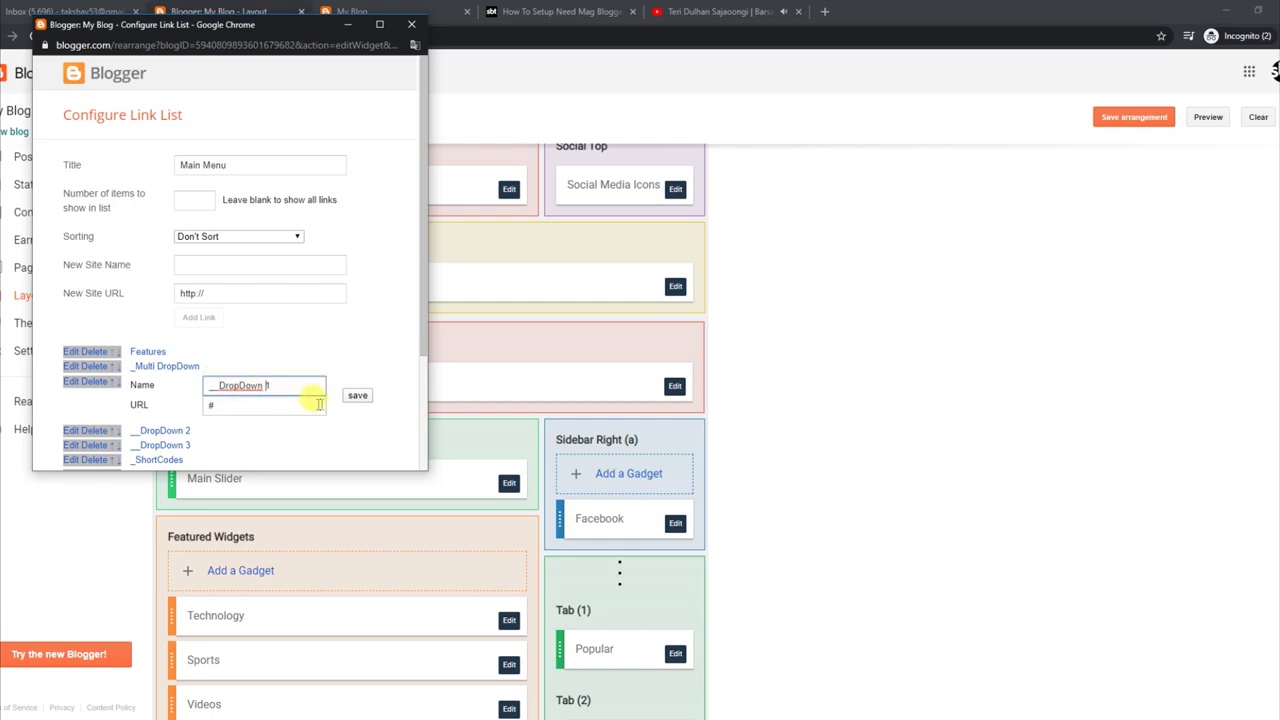
click(357, 396)
scroll(420, 337, down, 2)
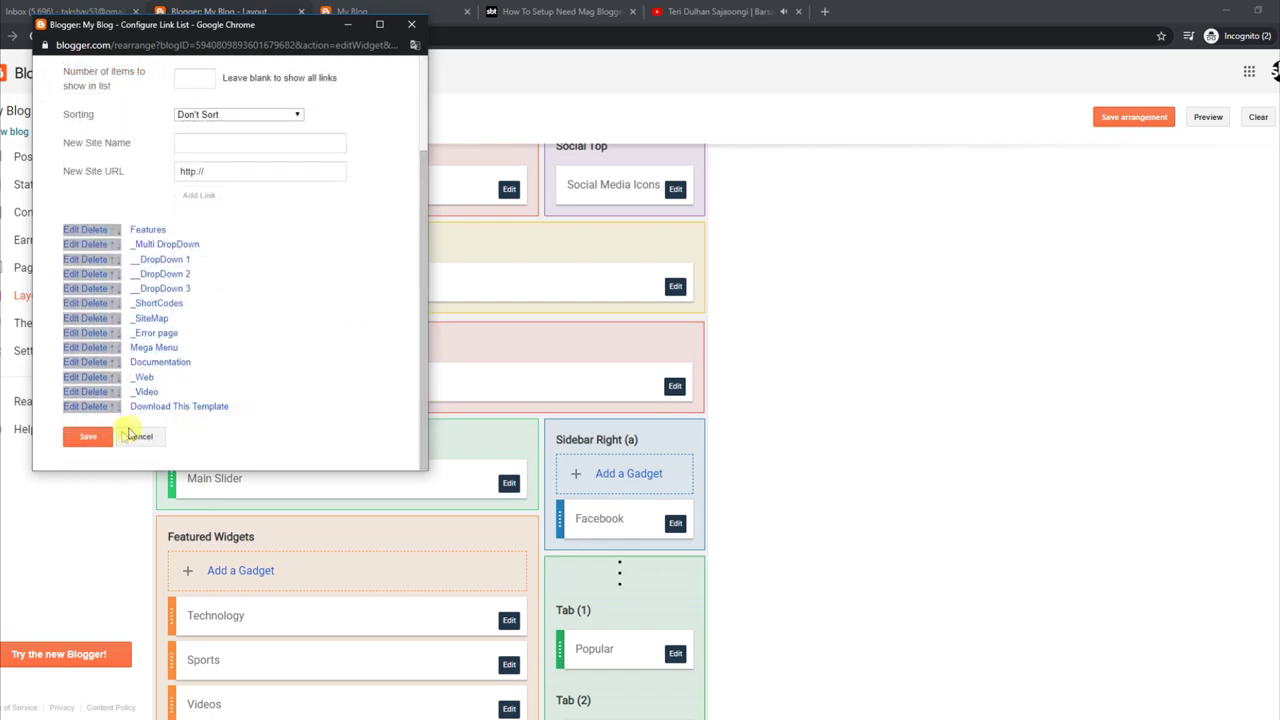
click(88, 440)
click(366, 12)
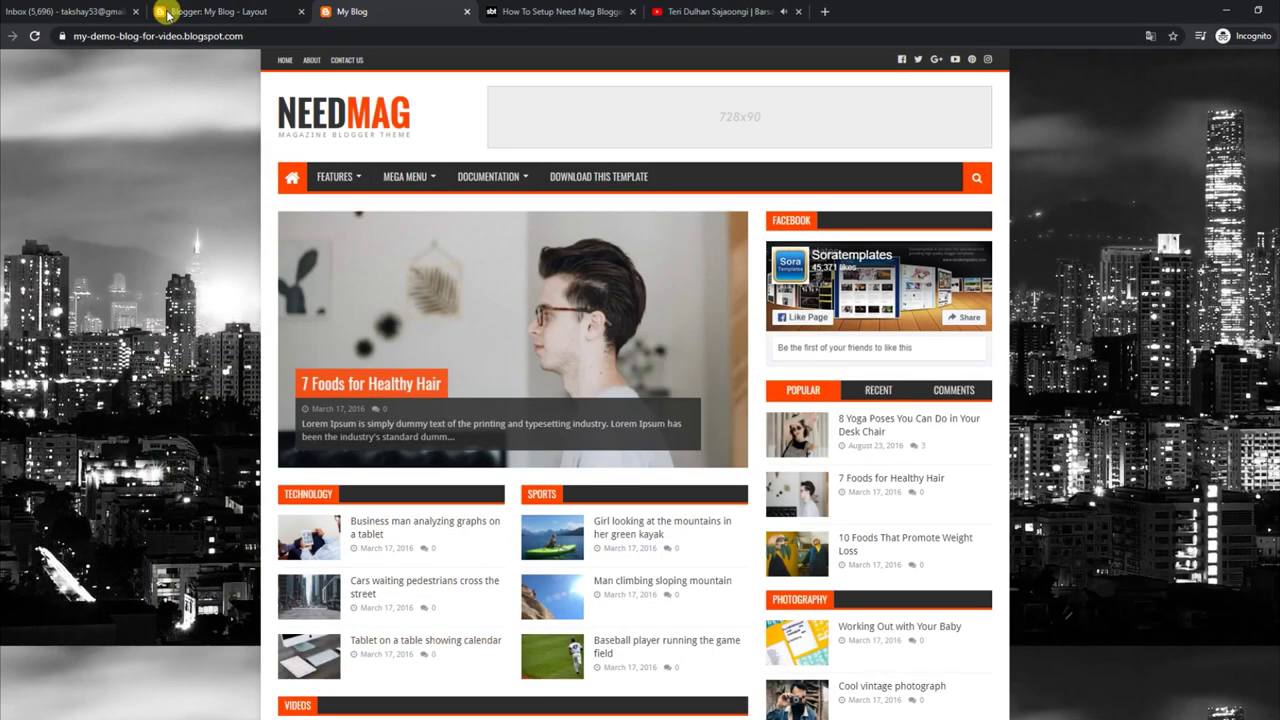
click(36, 37)
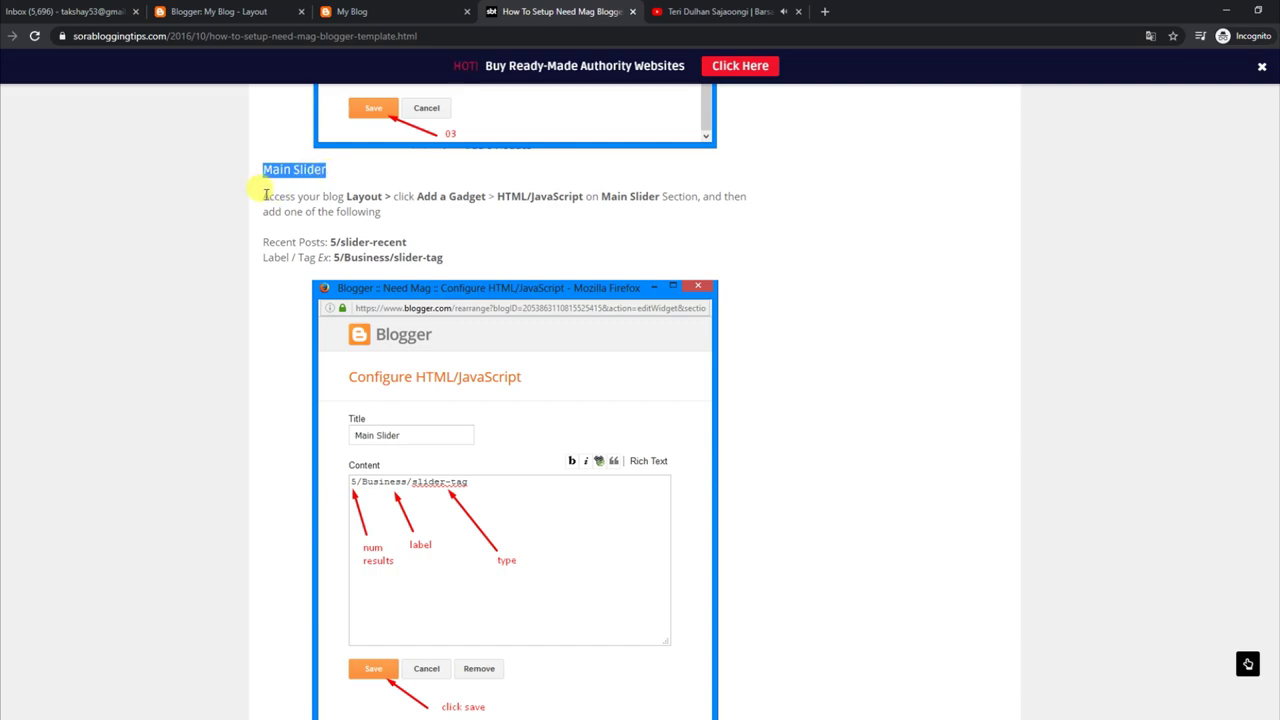
- Read the guide's Main Slider instructions on adding the gadget and its recent posts and label/tag codes
drag(265, 193, 424, 212)
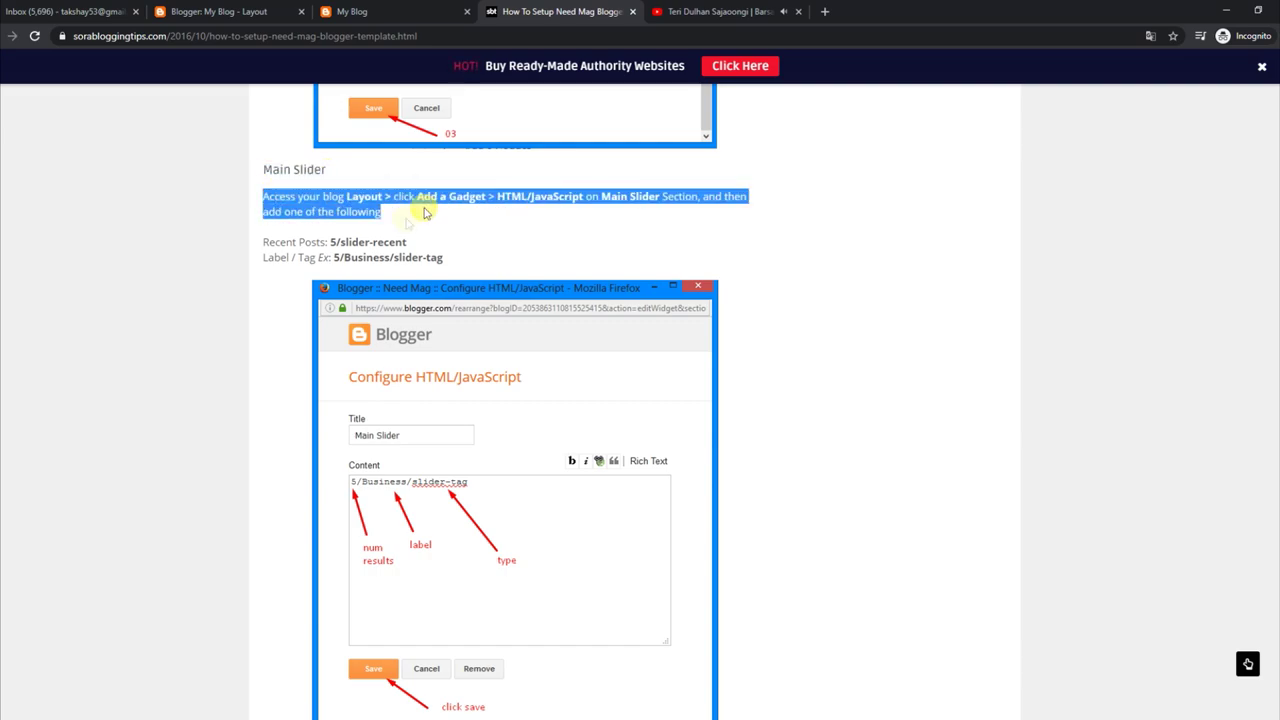
drag(262, 241, 441, 240)
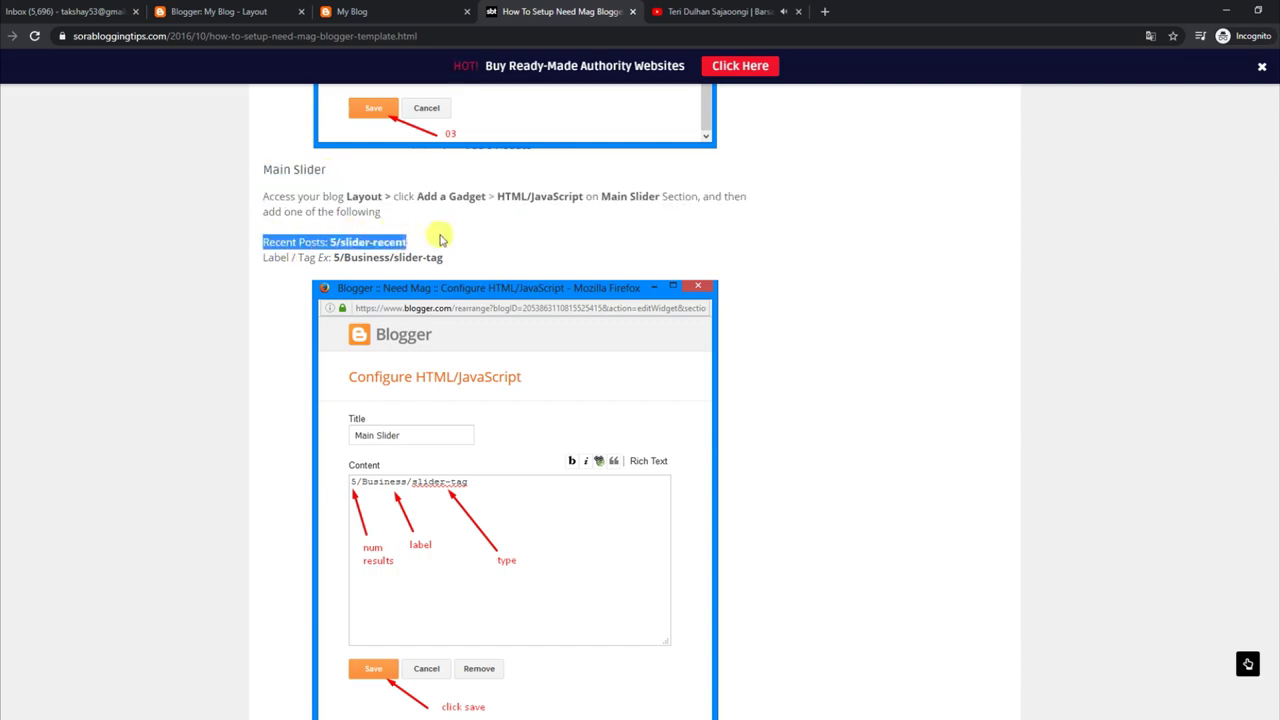
drag(265, 254, 439, 256)
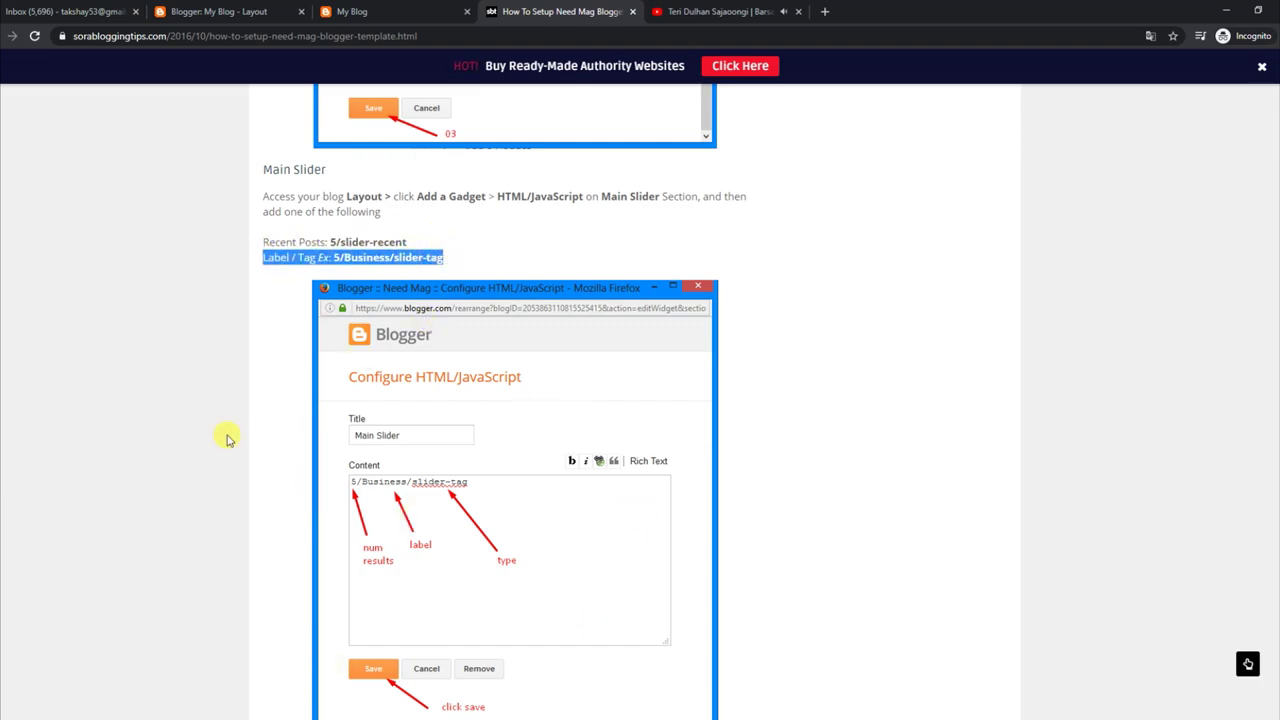
- Browse back and forth through the slides of the demo blog's main slider
click(433, 10)
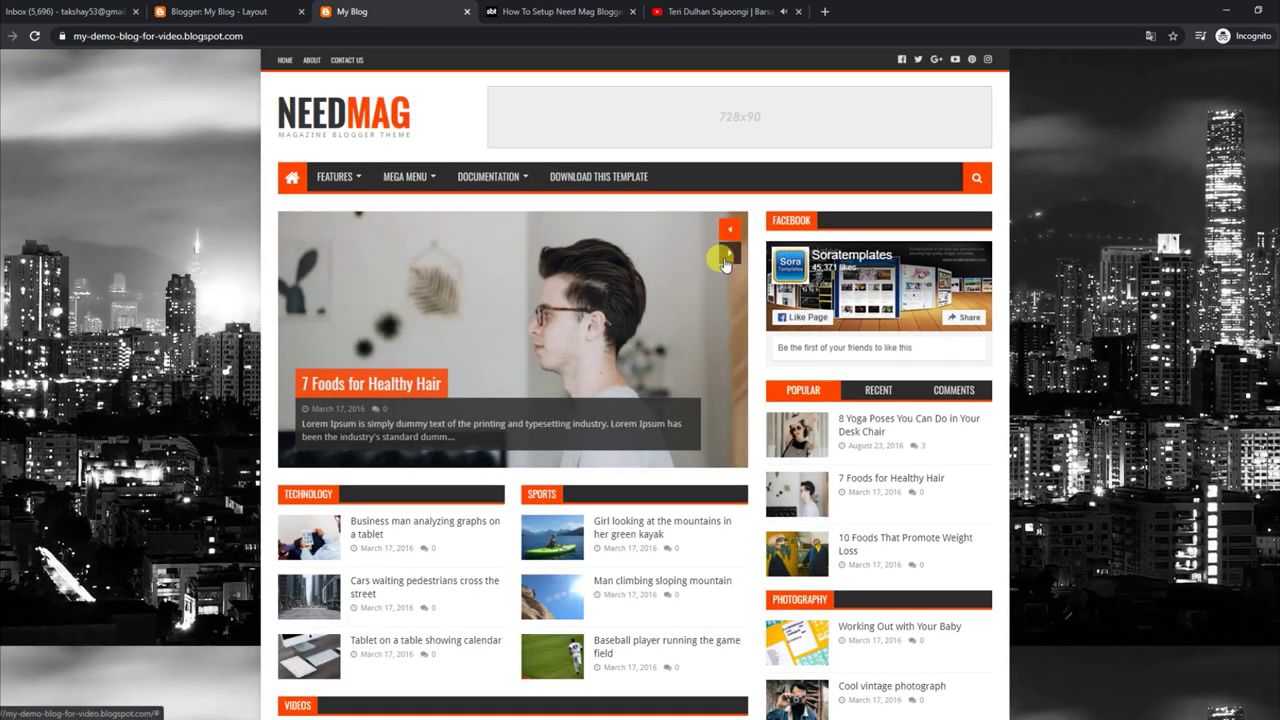
click(729, 229)
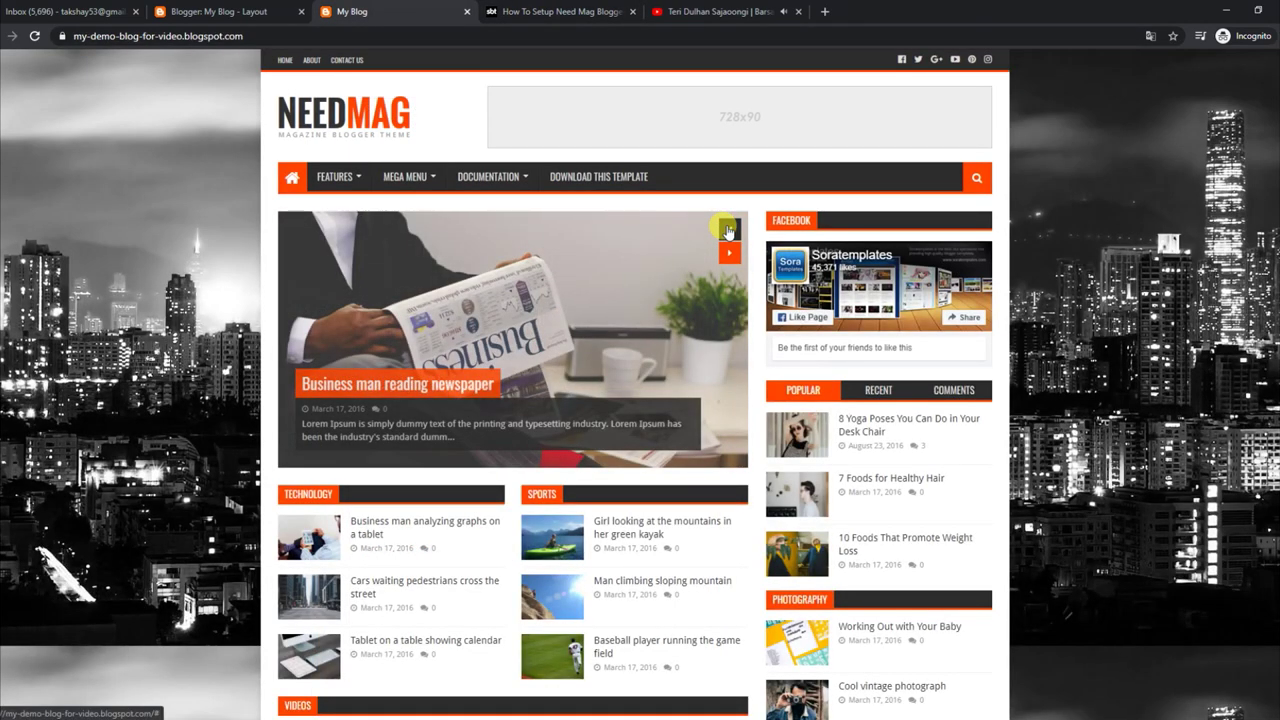
click(729, 254)
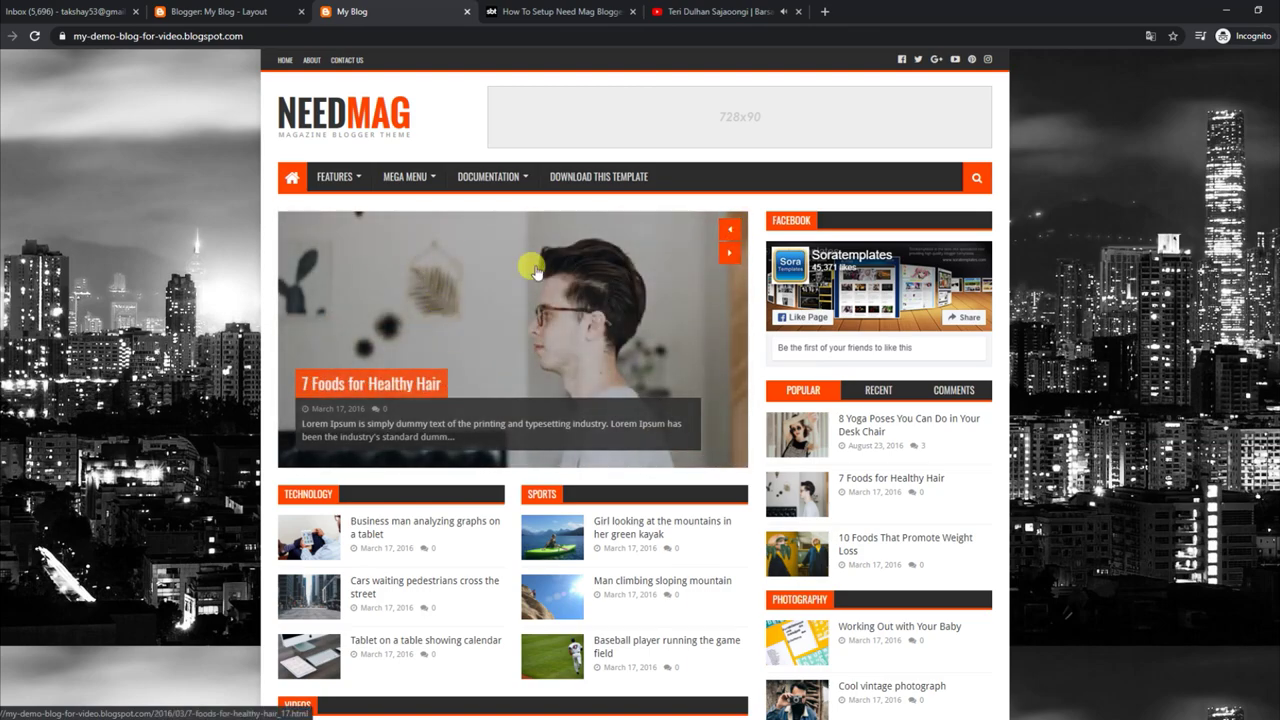
- Clear the content of the Main Slider widget, save it and reload the blog
click(238, 8)
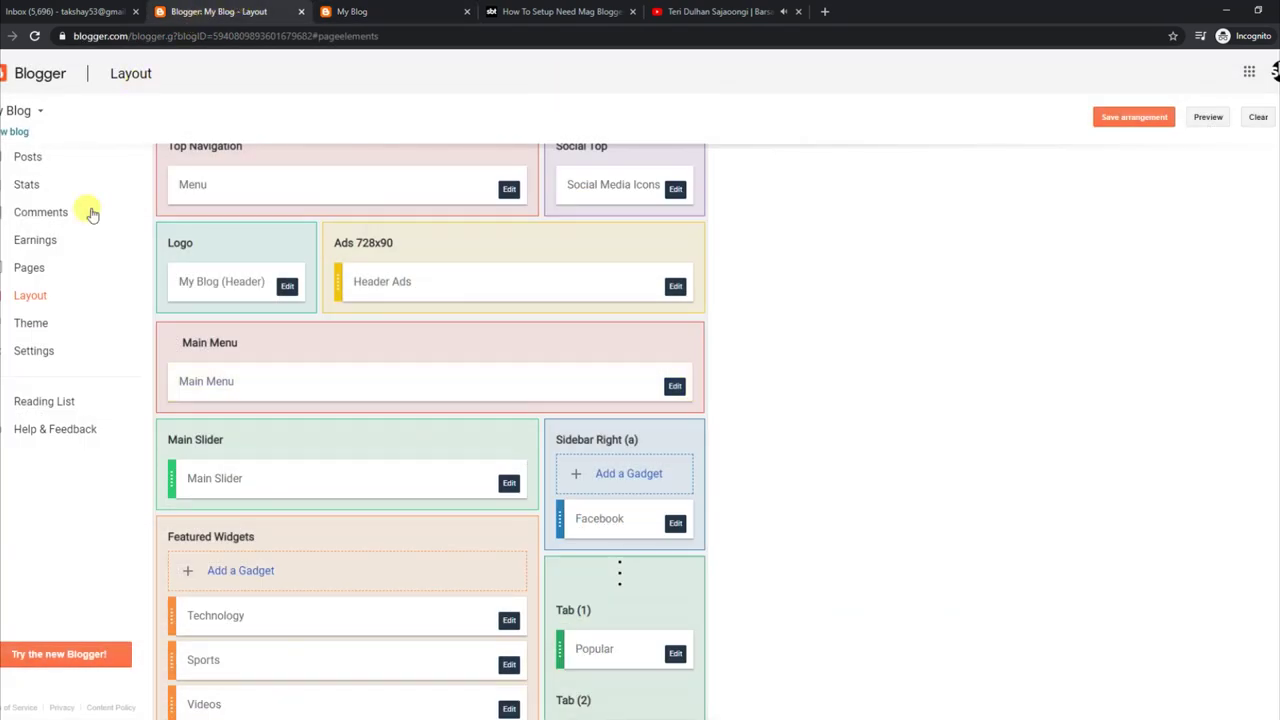
click(509, 483)
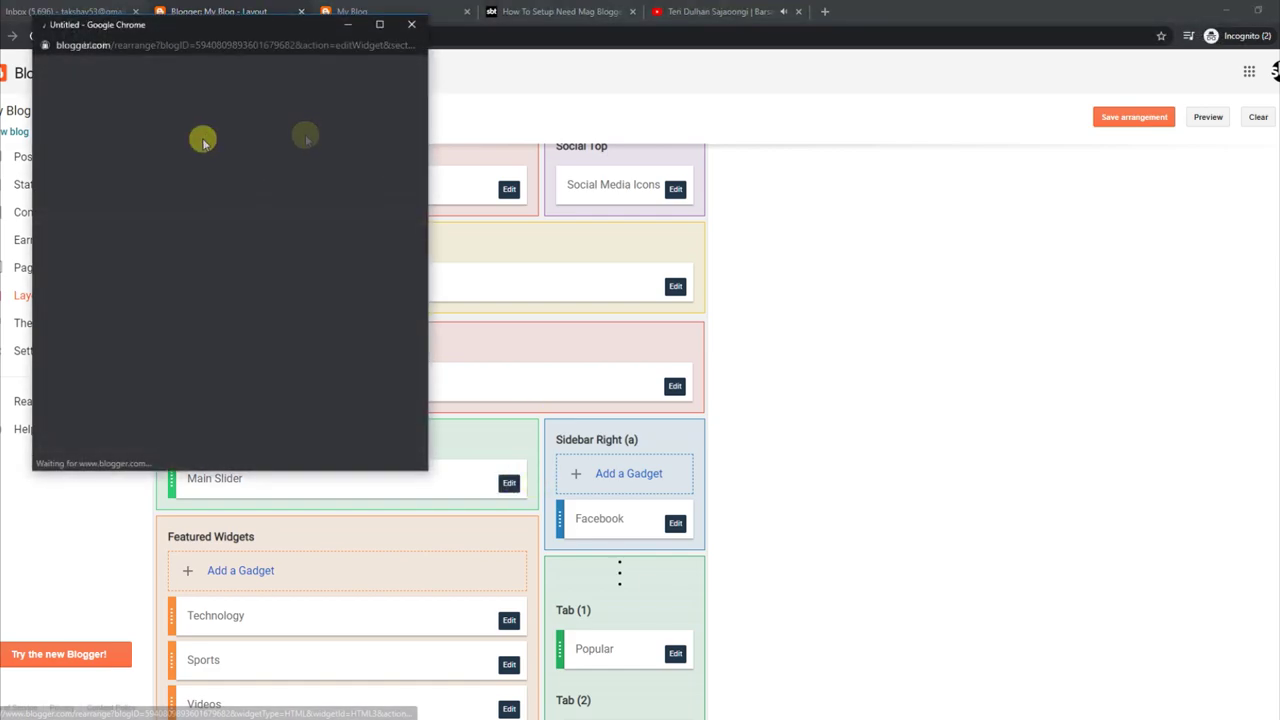
drag(186, 221, 59, 229)
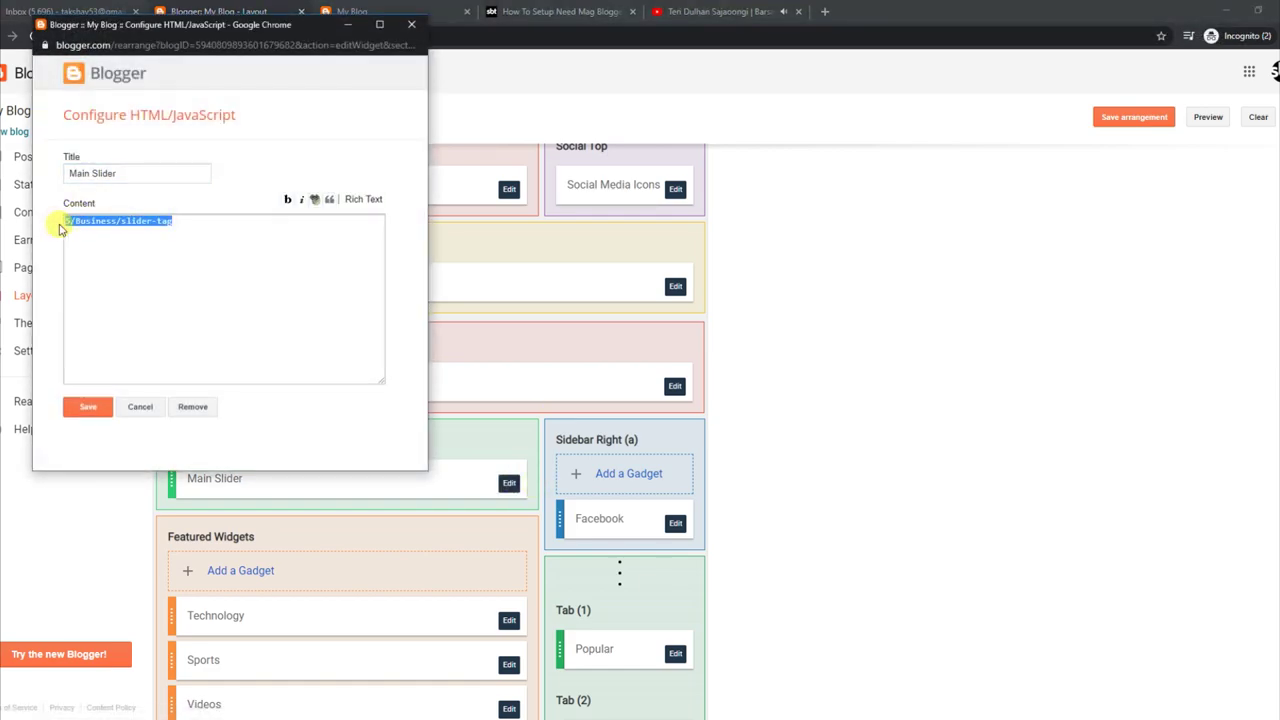
key(BackSpace)
click(98, 410)
click(395, 20)
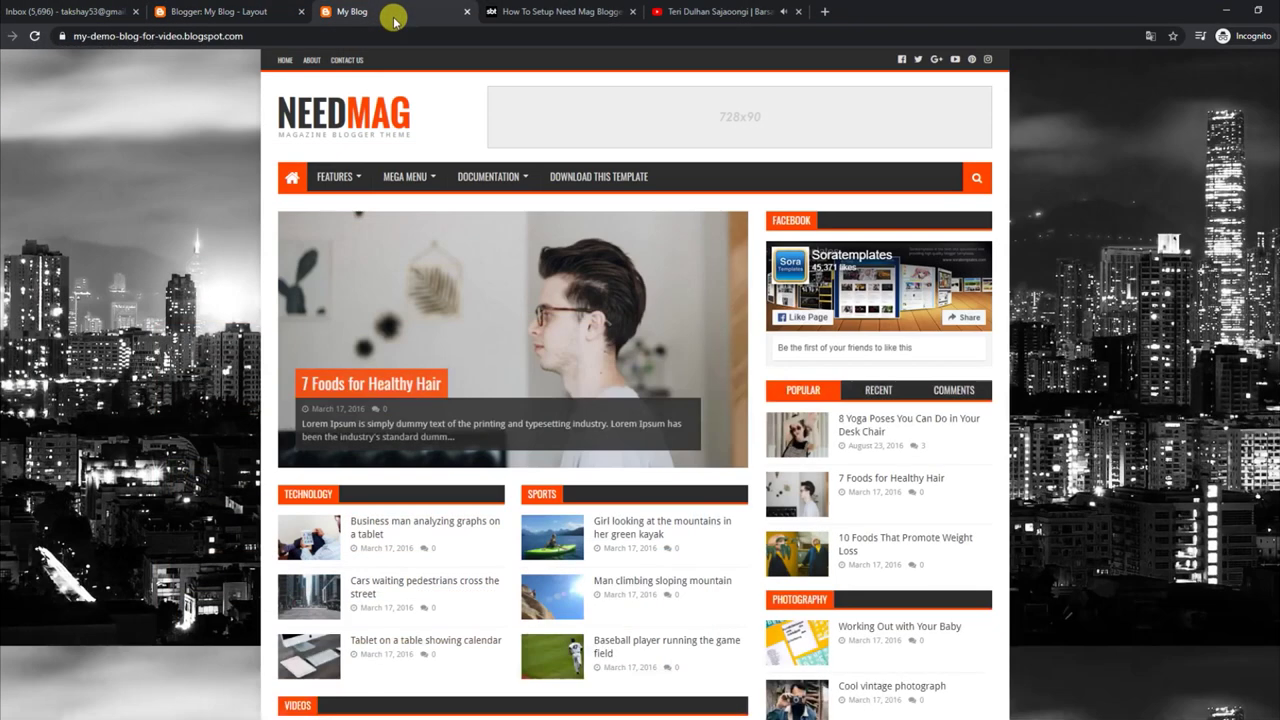
click(34, 36)
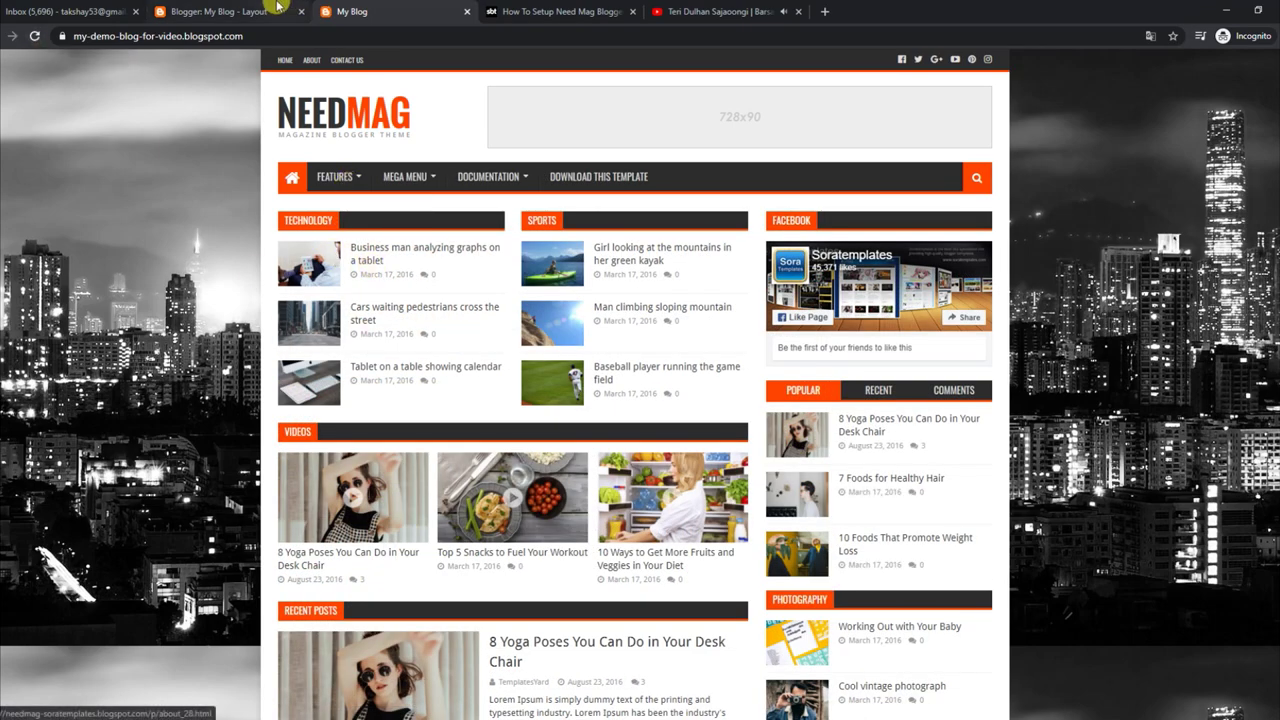
- Restore the 5/Business/slider-tag content in the Main Slider widget, save it and reload the blog
click(245, 12)
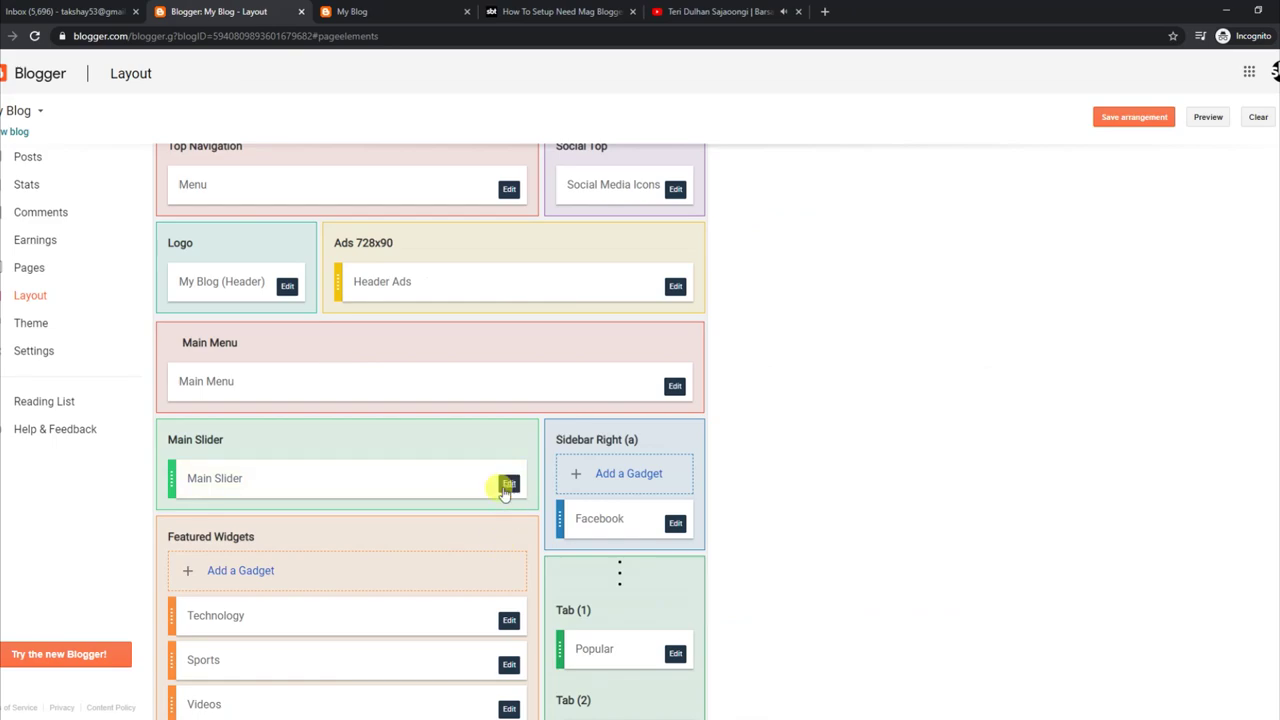
click(509, 484)
click(134, 236)
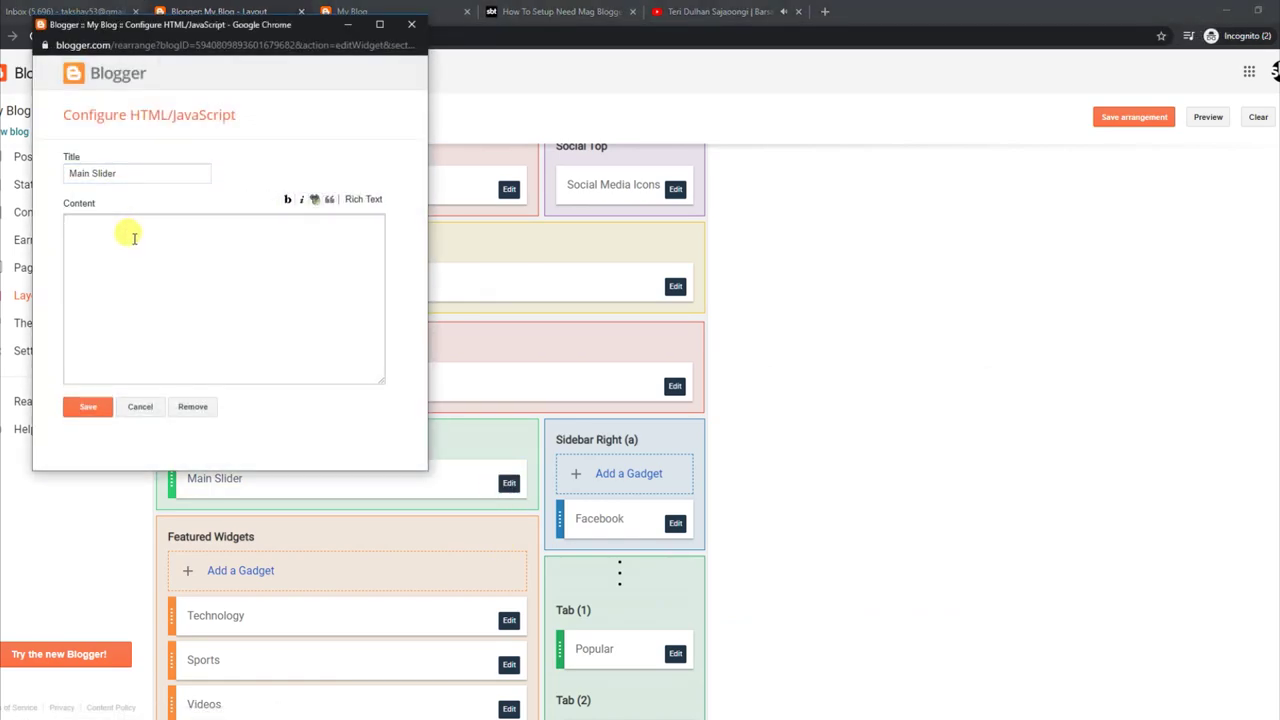
click(85, 410)
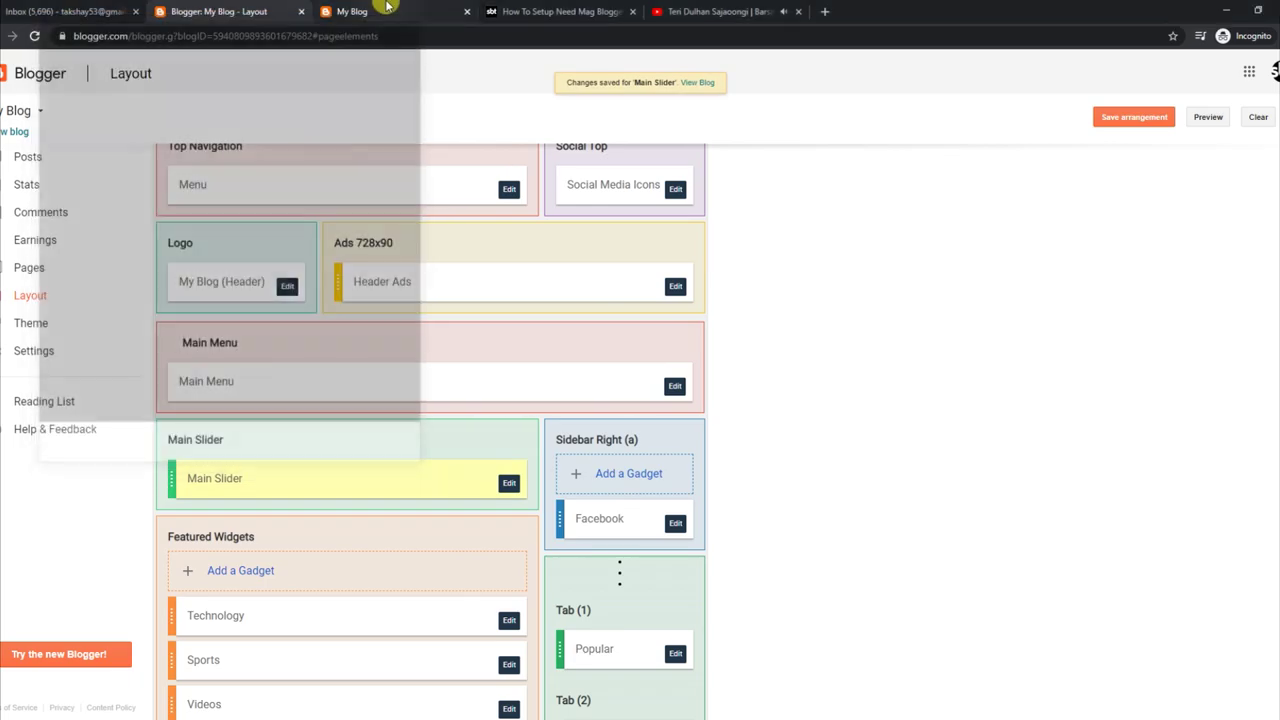
click(386, 11)
click(36, 37)
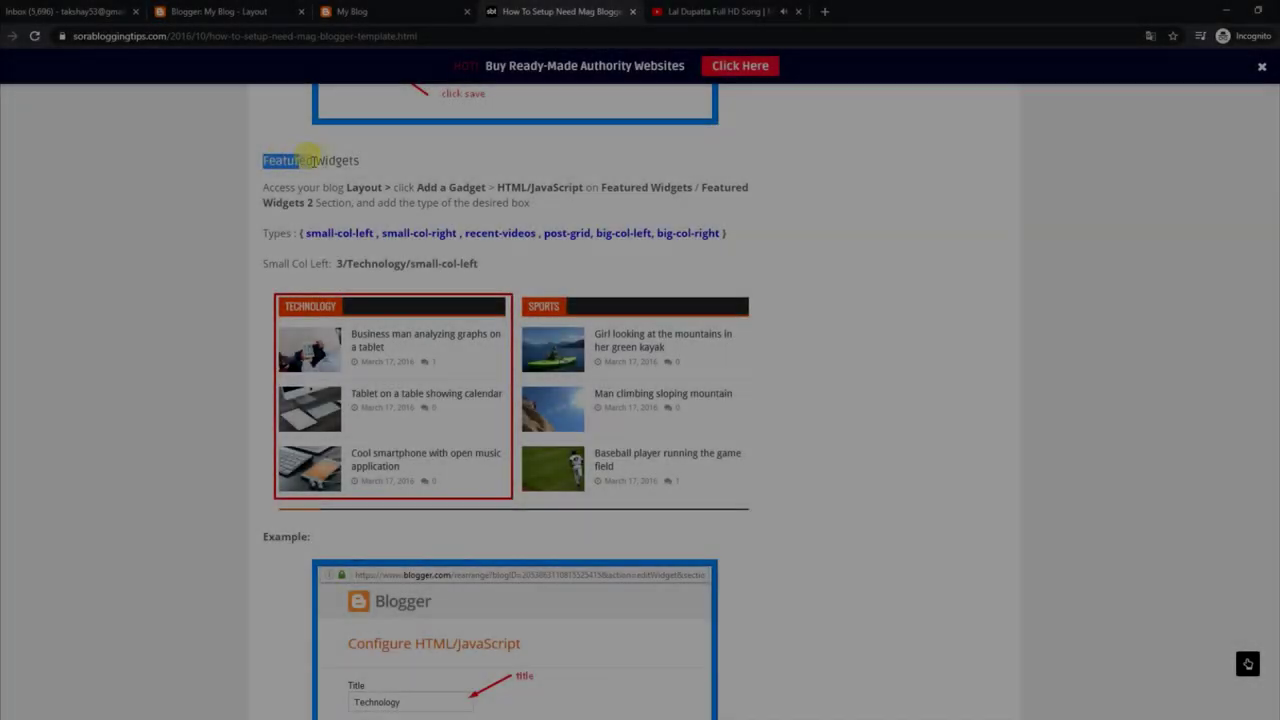
- Read the guide's Featured Widgets instructions, box types and Small Col Left example, and look at the matching sections on the demo blog
drag(309, 163, 357, 160)
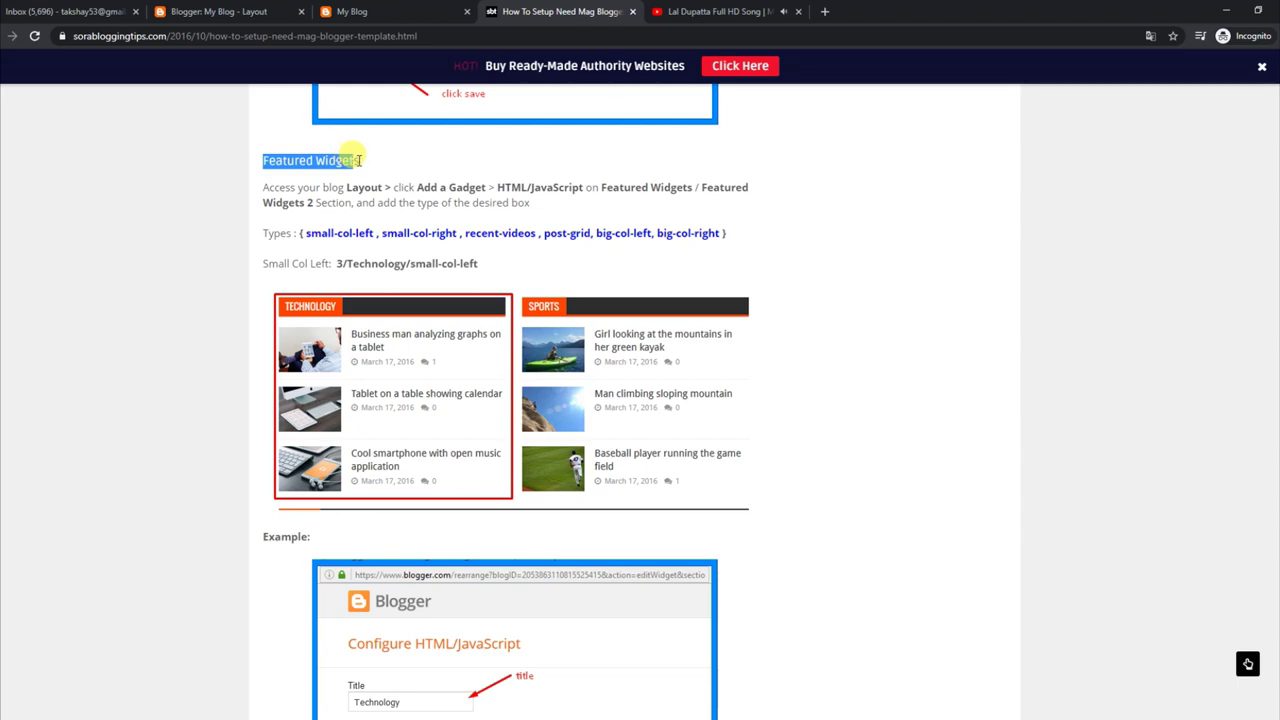
drag(266, 186, 450, 224)
drag(265, 232, 737, 238)
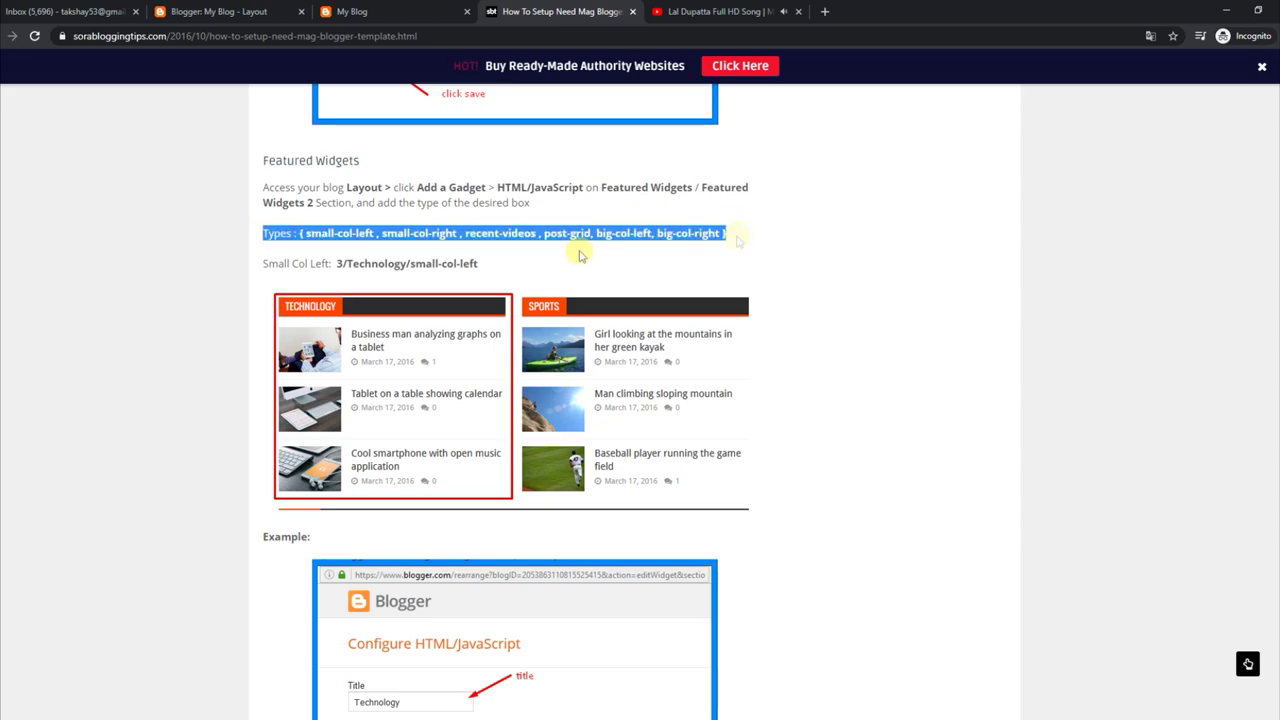
drag(265, 261, 420, 285)
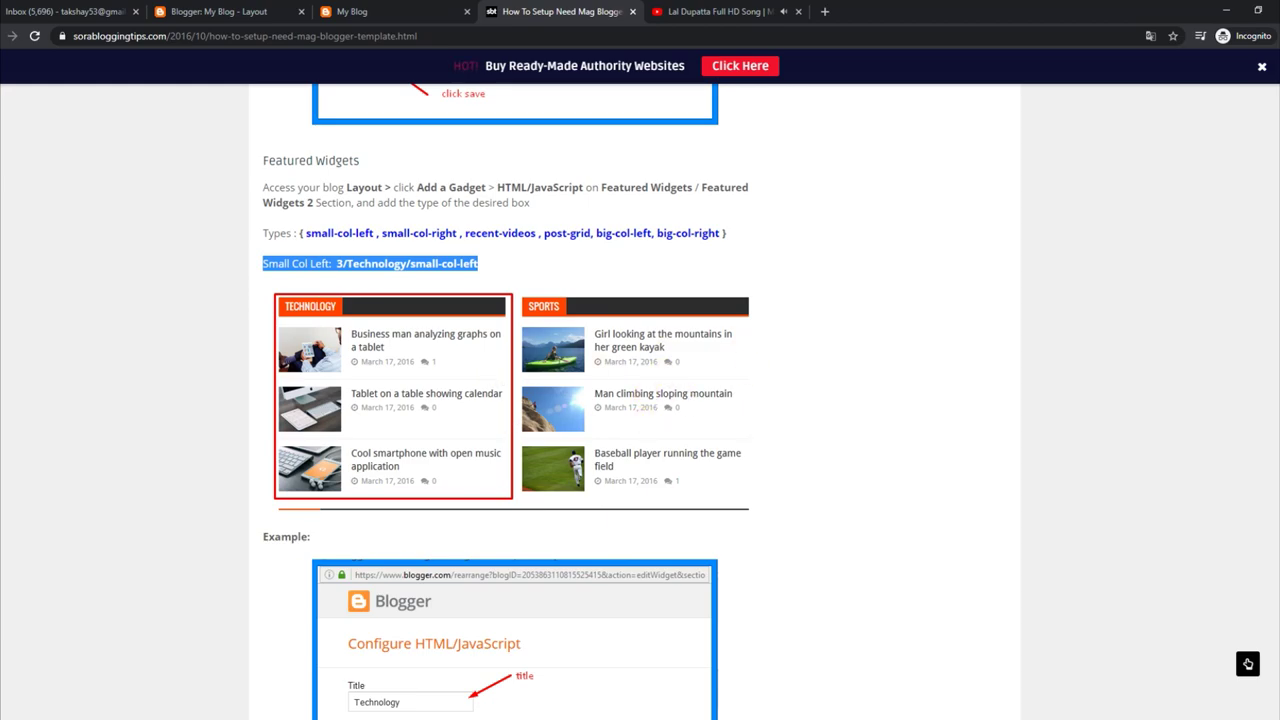
scroll(1230, 205, down, 4)
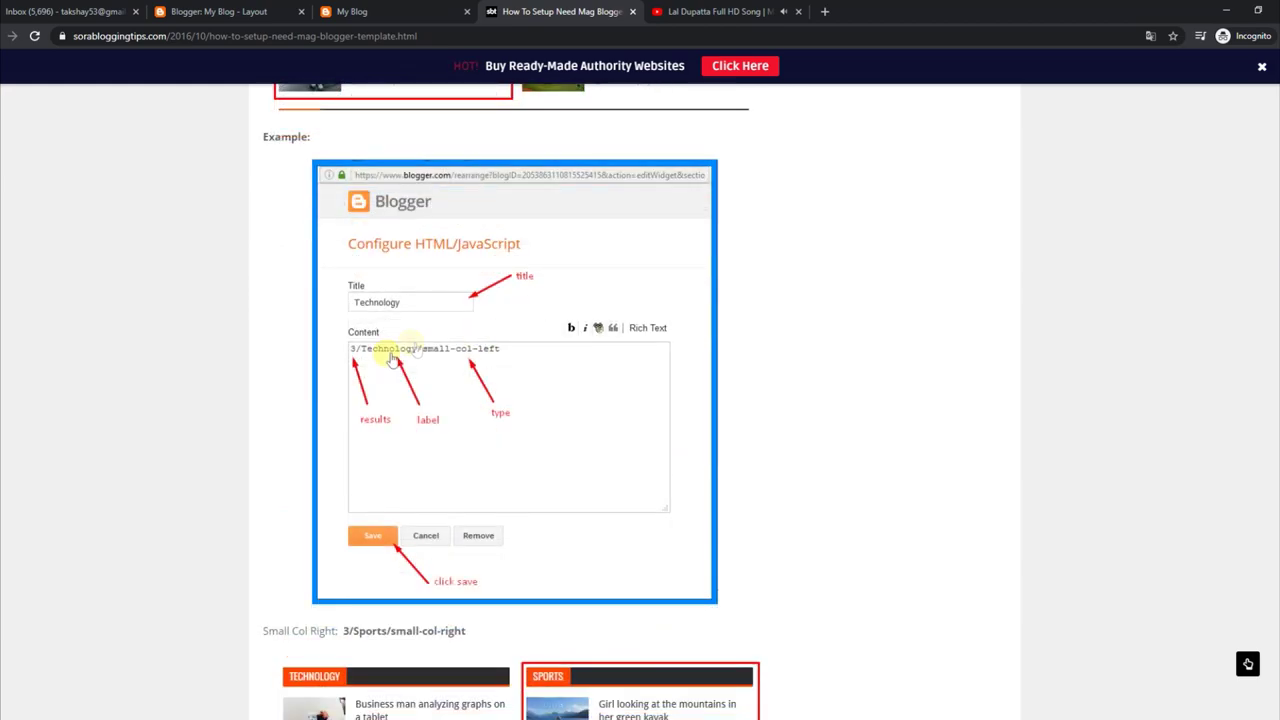
click(419, 11)
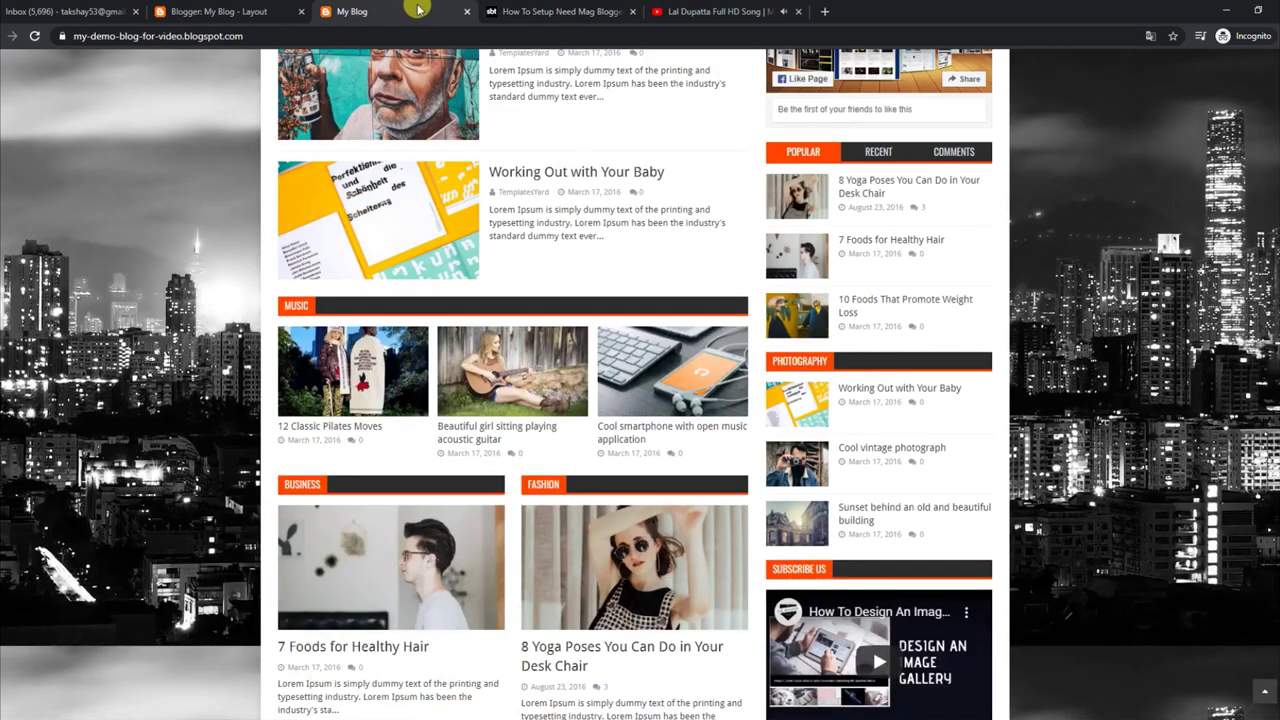
scroll(420, 258, up, 10)
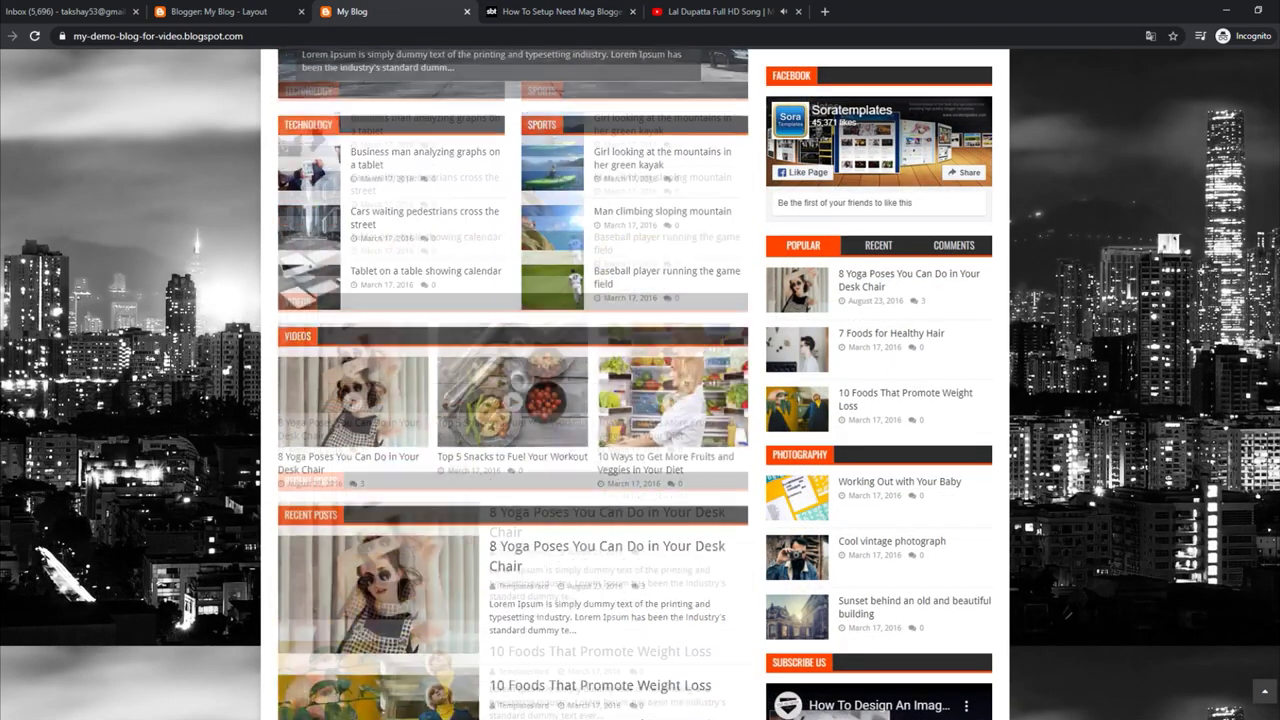
- Check the content codes of the Technology and Sports gadgets in the layout's Featured Widgets section, closing each without changes
click(245, 8)
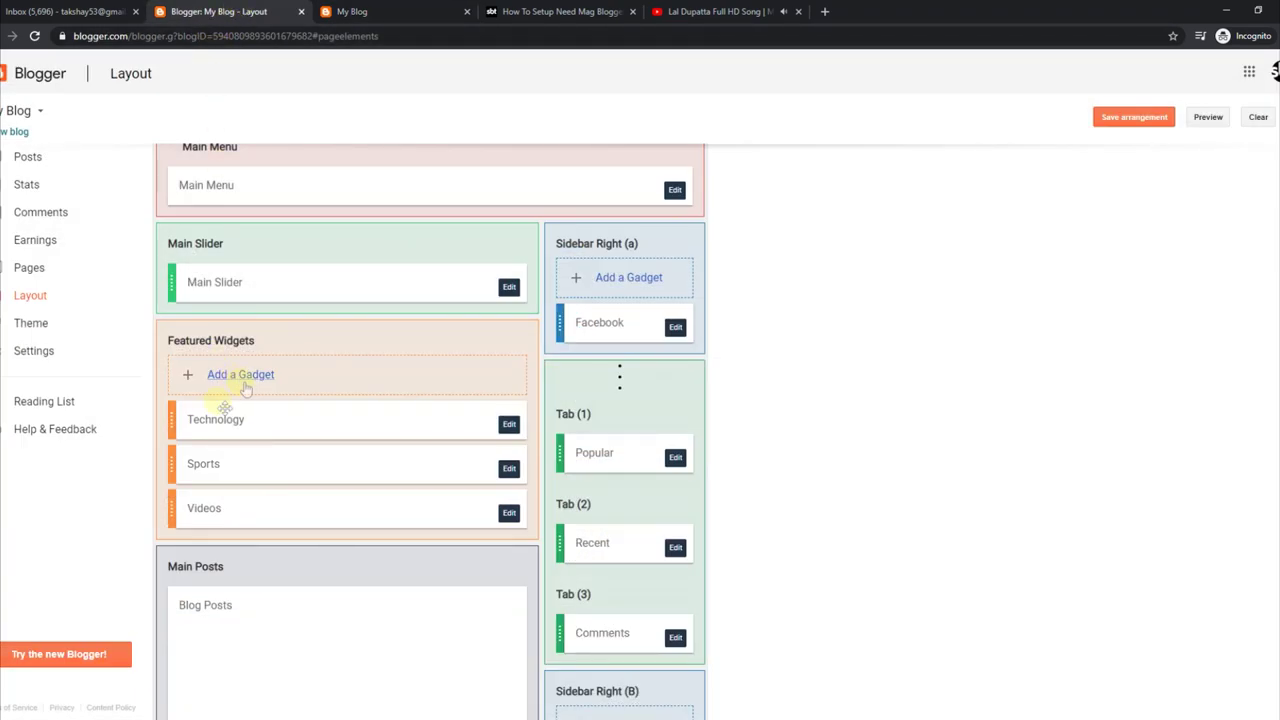
click(508, 425)
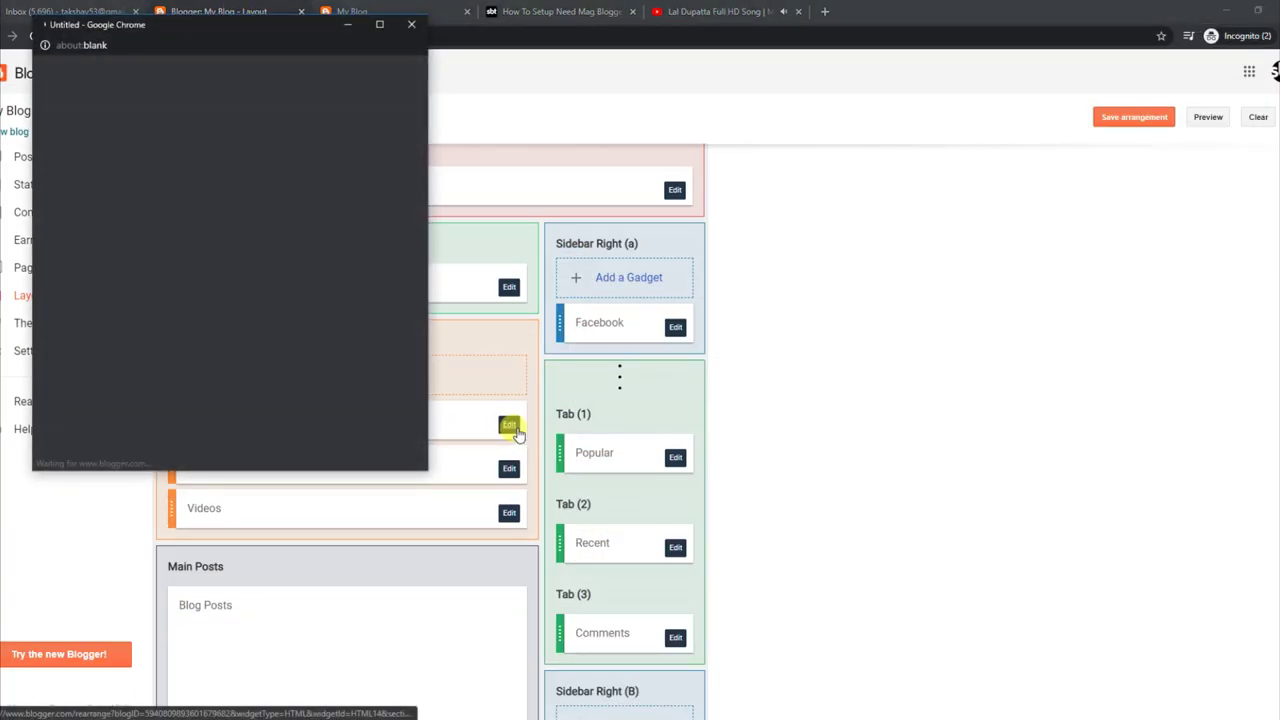
drag(220, 222, 120, 220)
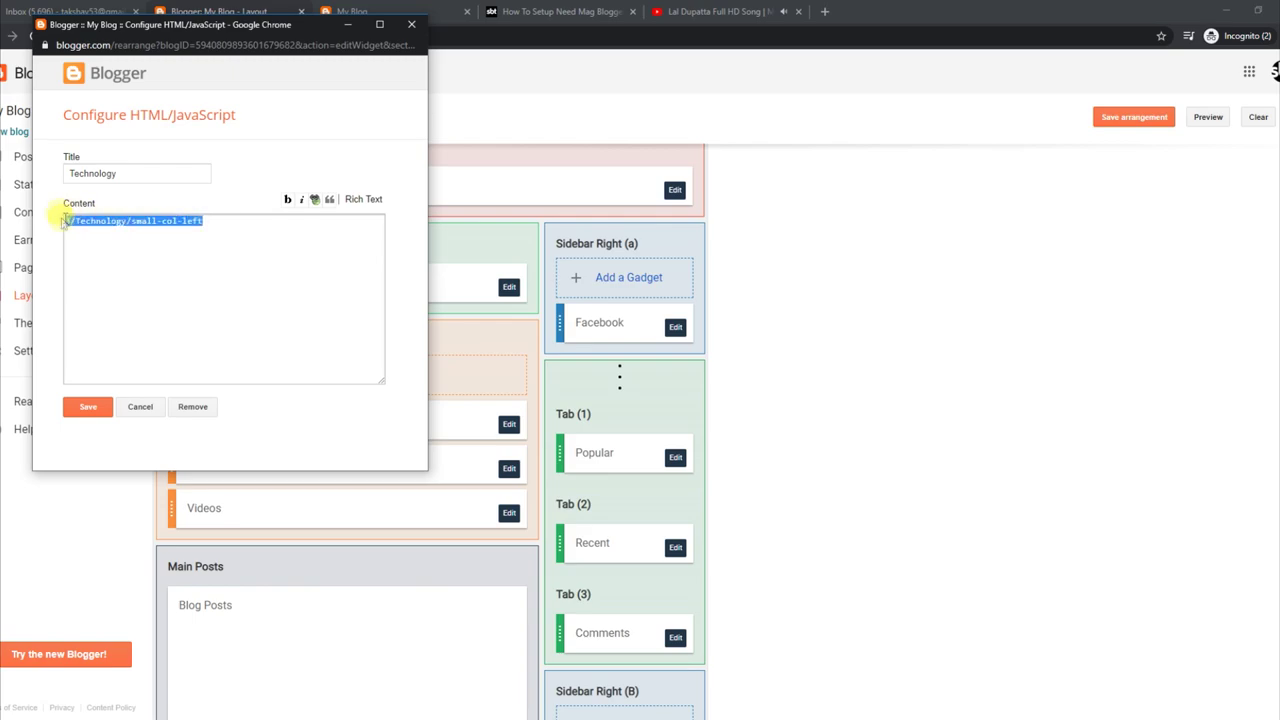
click(406, 30)
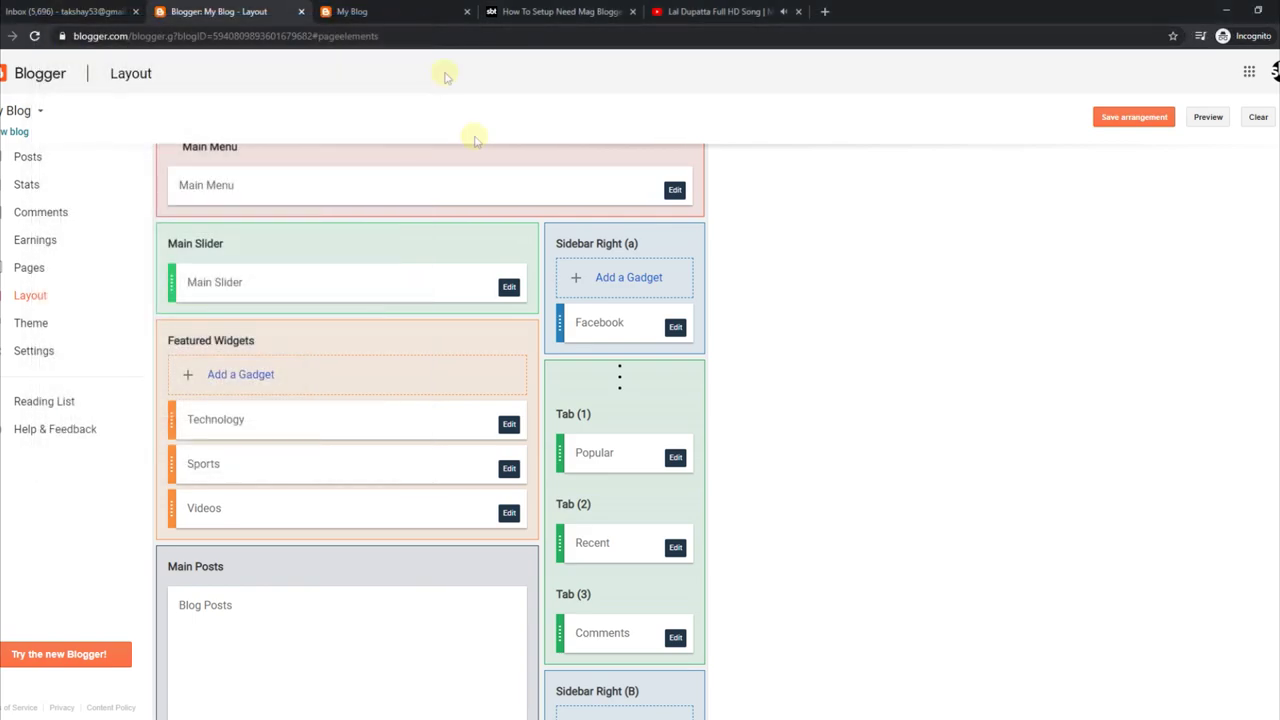
click(509, 470)
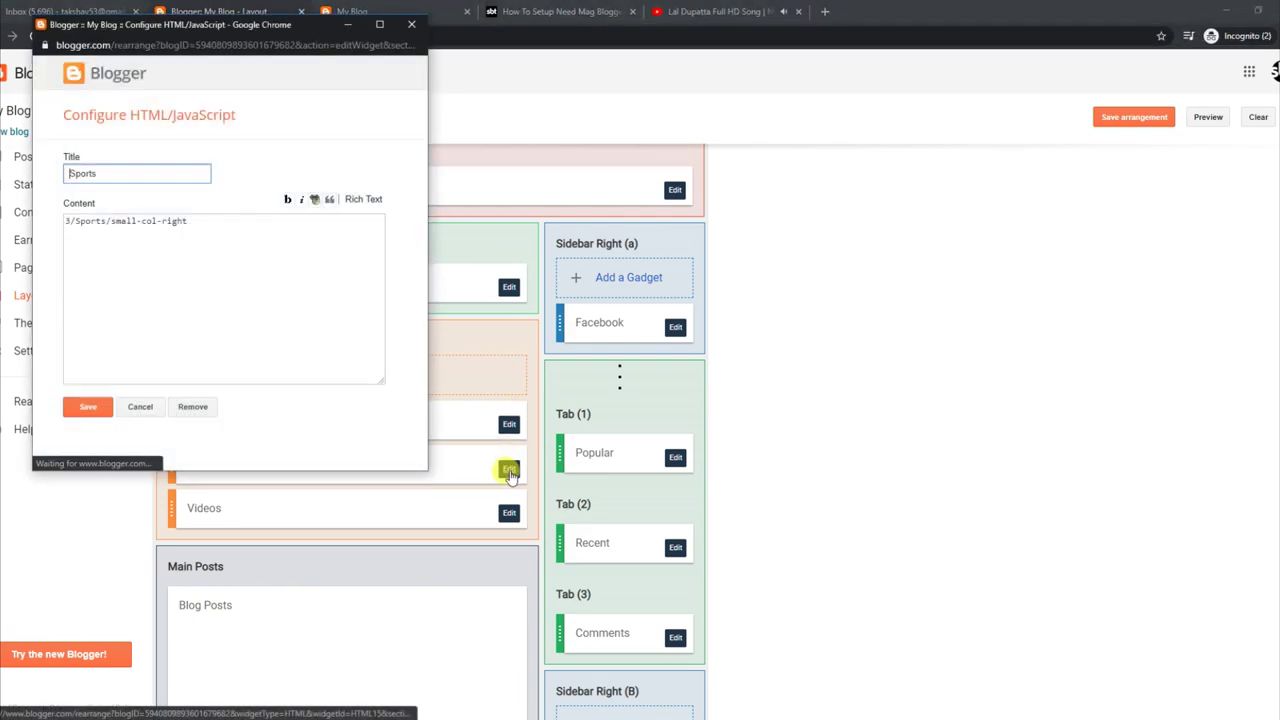
drag(188, 221, 70, 214)
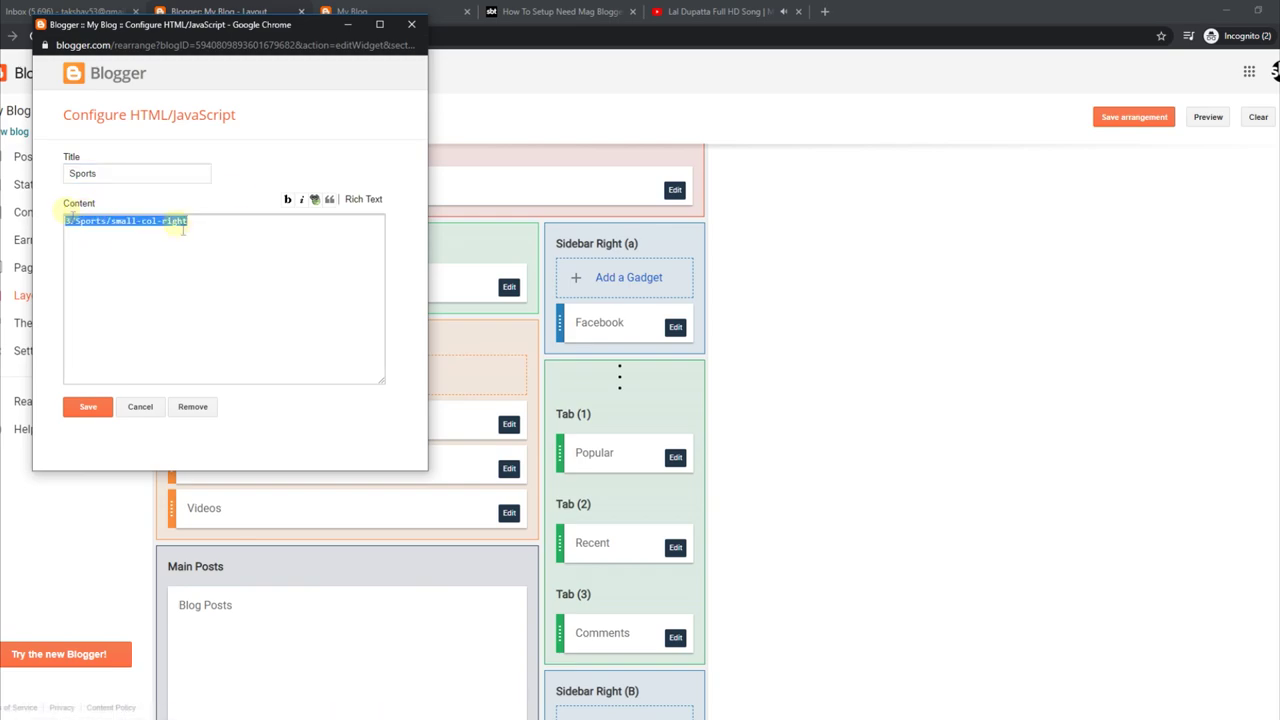
click(410, 24)
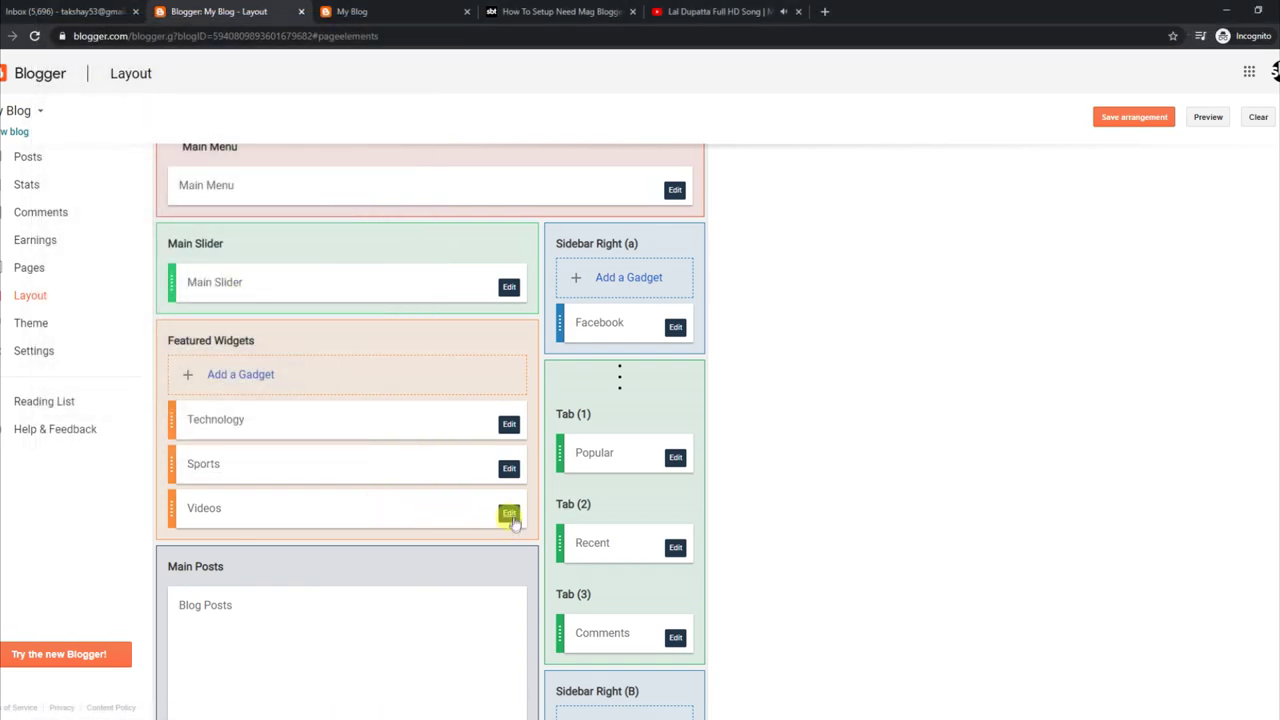
- Review the content code of the Videos gadget in Featured Widgets and save the gadget
click(509, 513)
drag(170, 221, 44, 228)
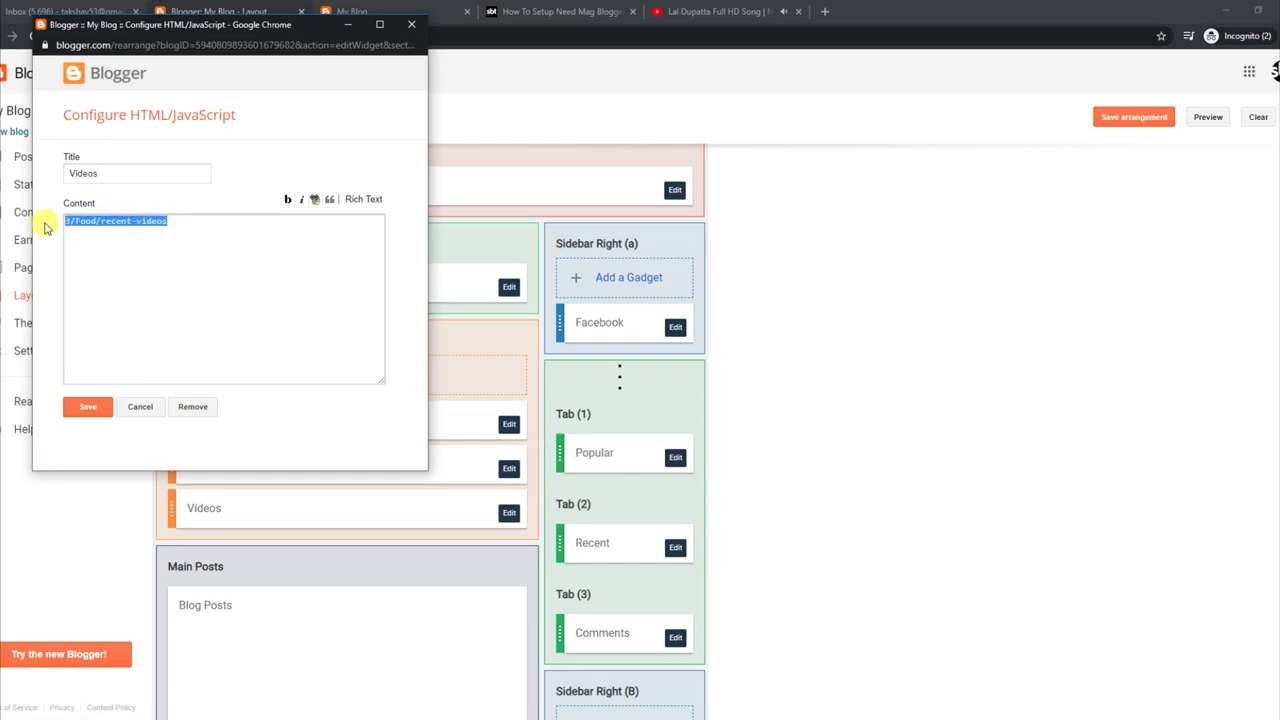
click(88, 407)
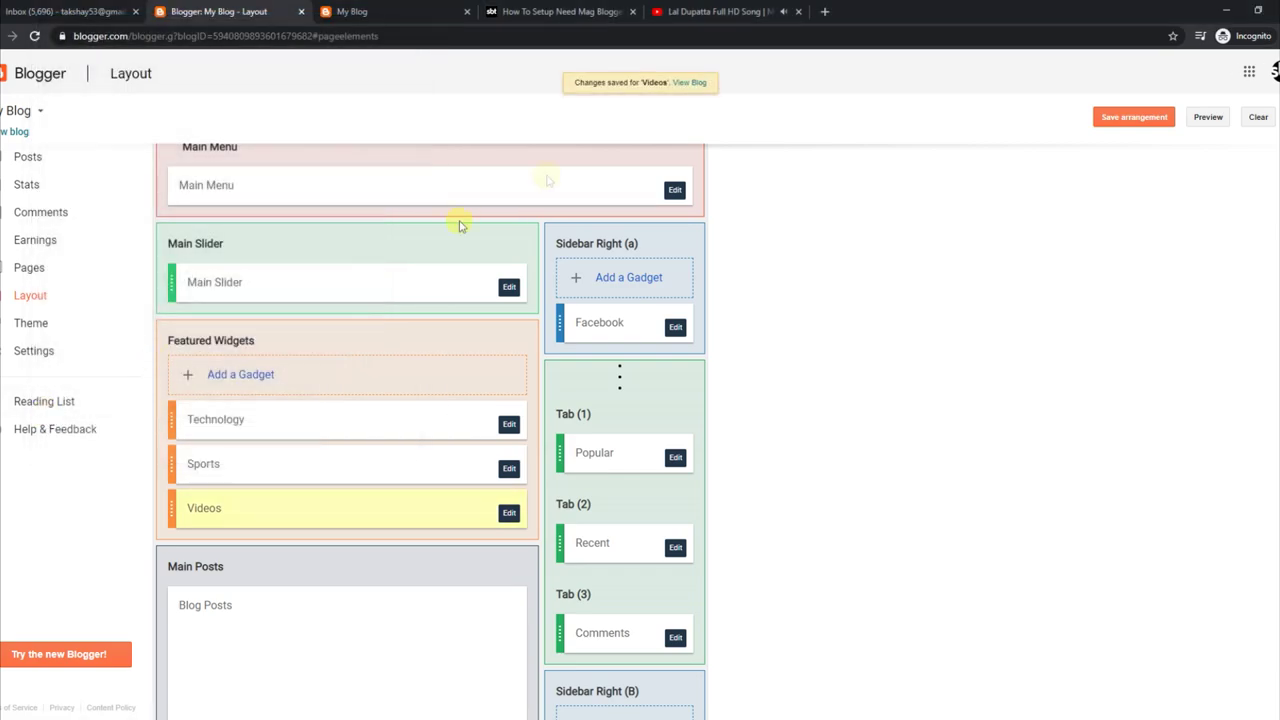
- Read the Recent Videos and Post Grid widget codes in the setup guide
click(560, 11)
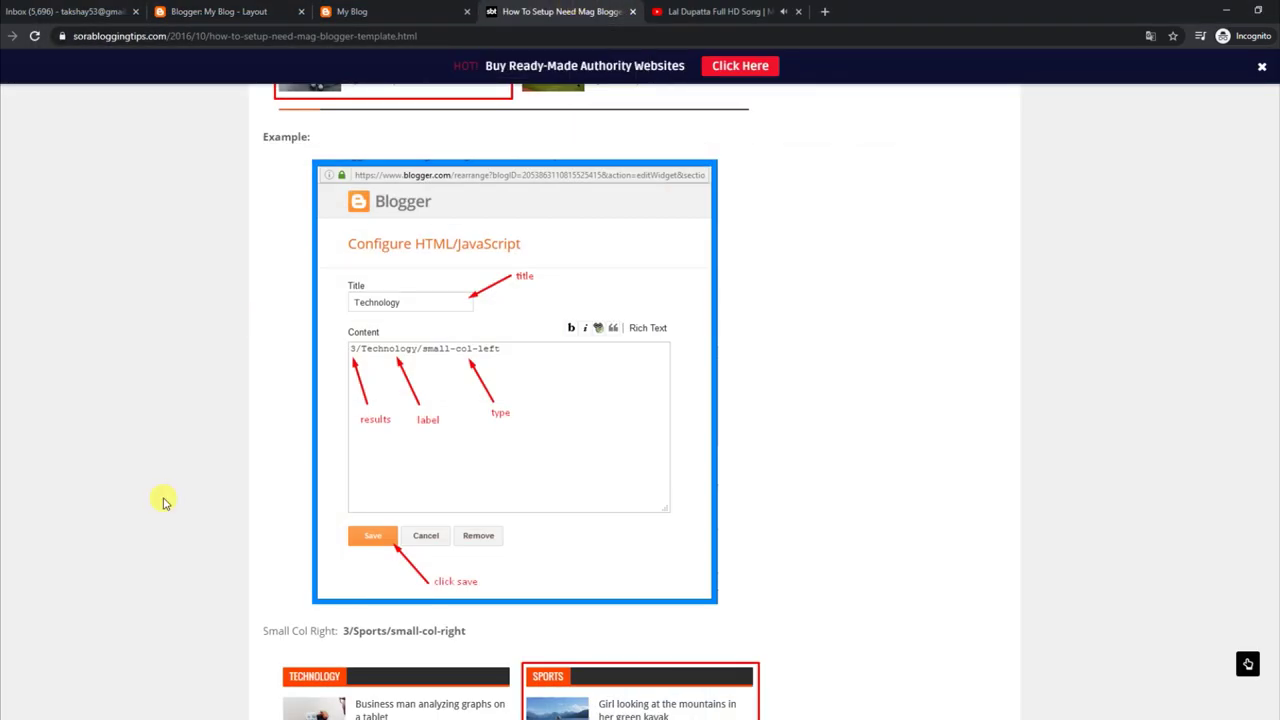
scroll(512, 400, down, 7)
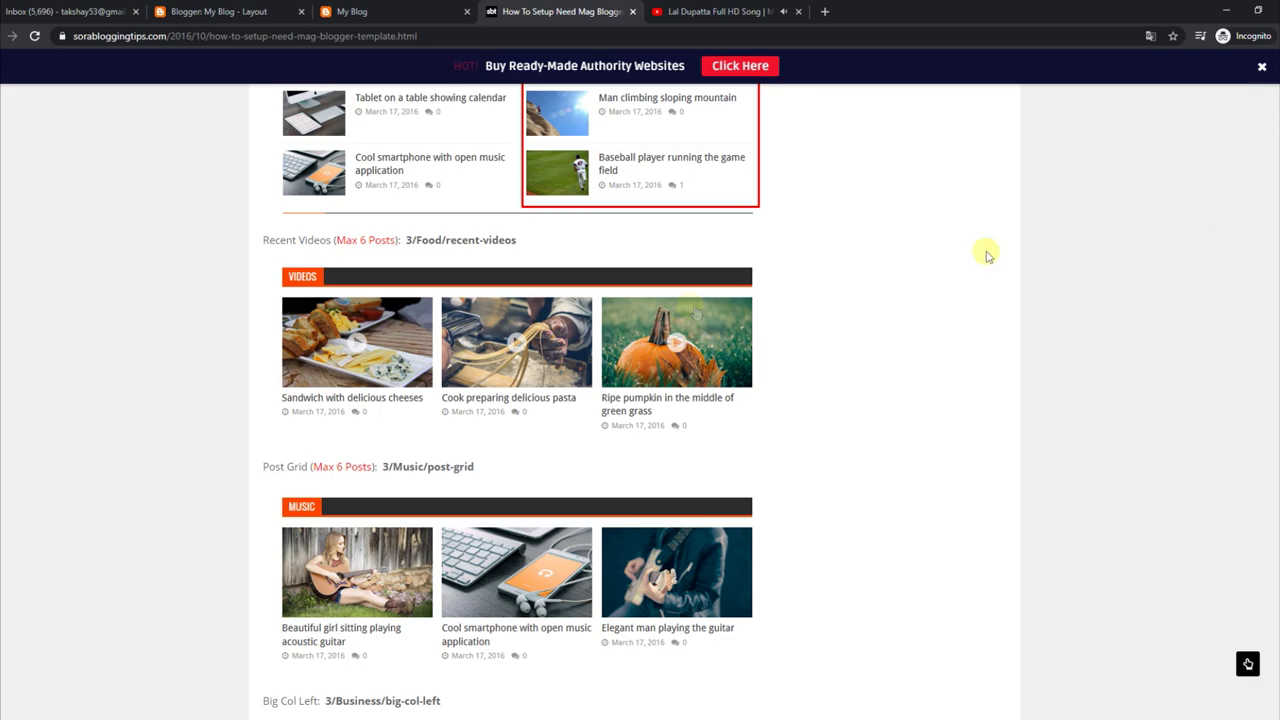
drag(477, 470, 335, 466)
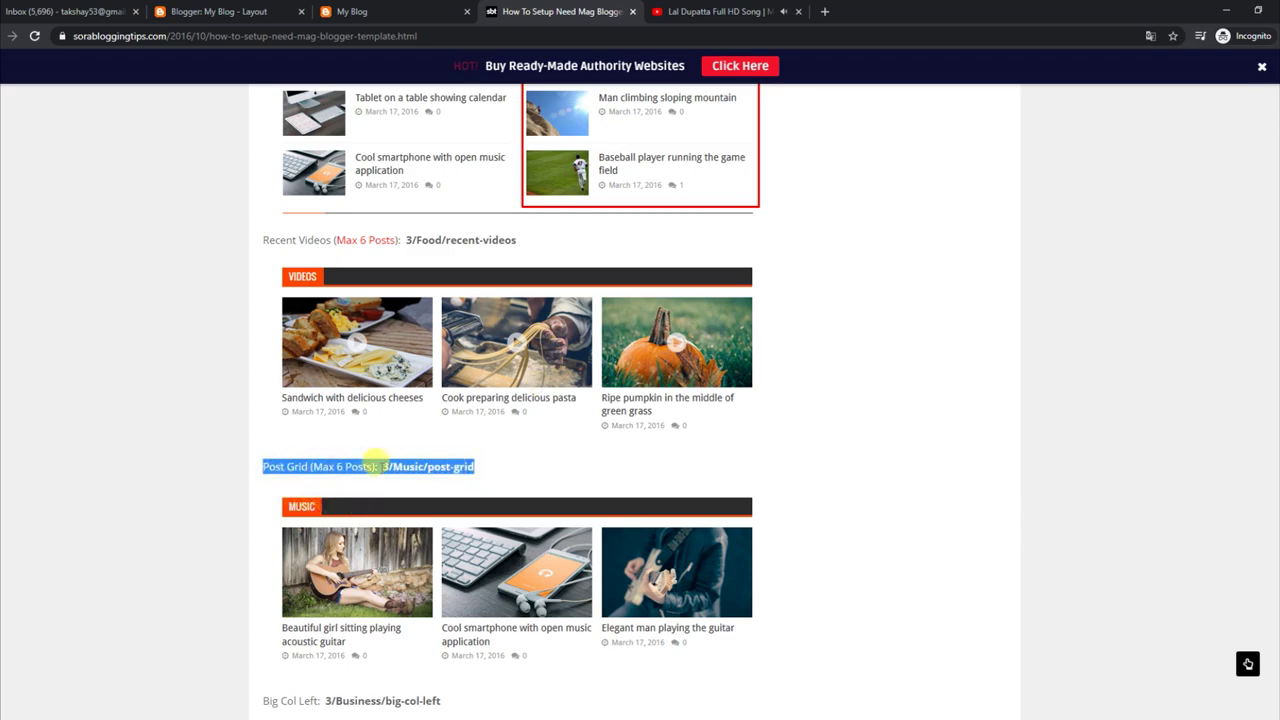
- Check the content codes of the Music, Business and Fashion gadgets in the layout's Featured Widgets 2 section, closing each without changes
click(245, 12)
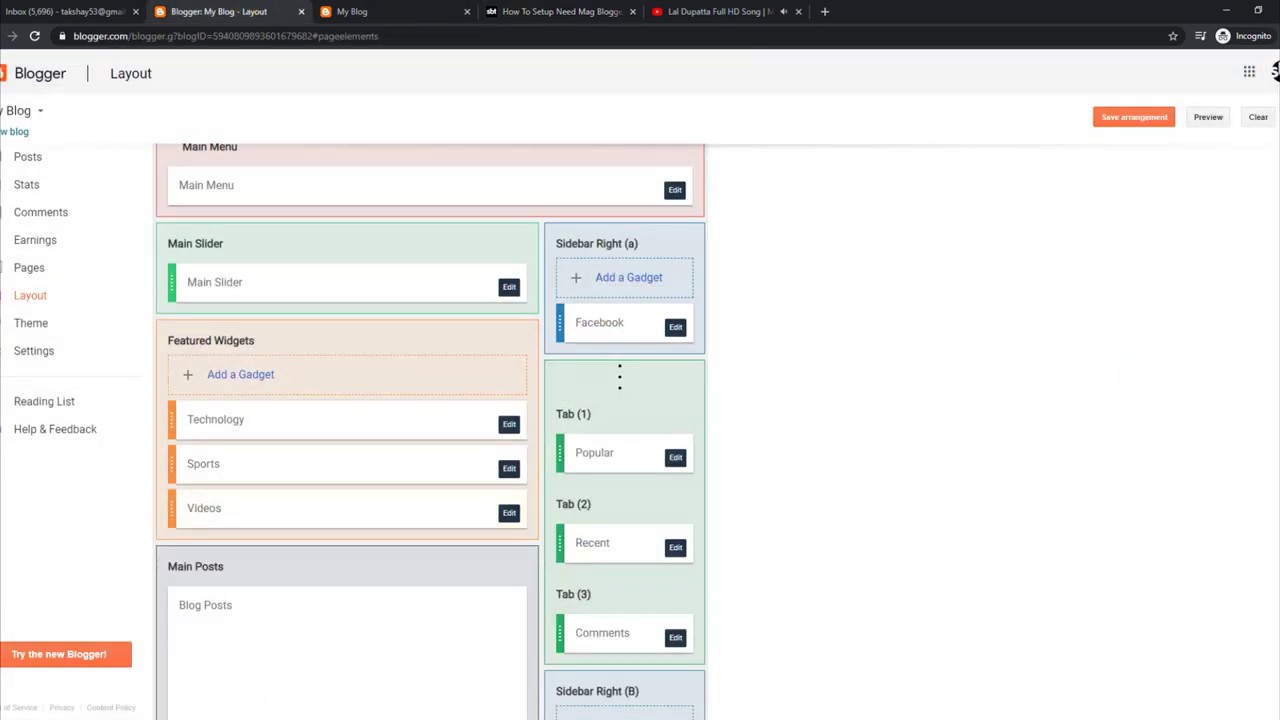
scroll(471, 445, down, 5)
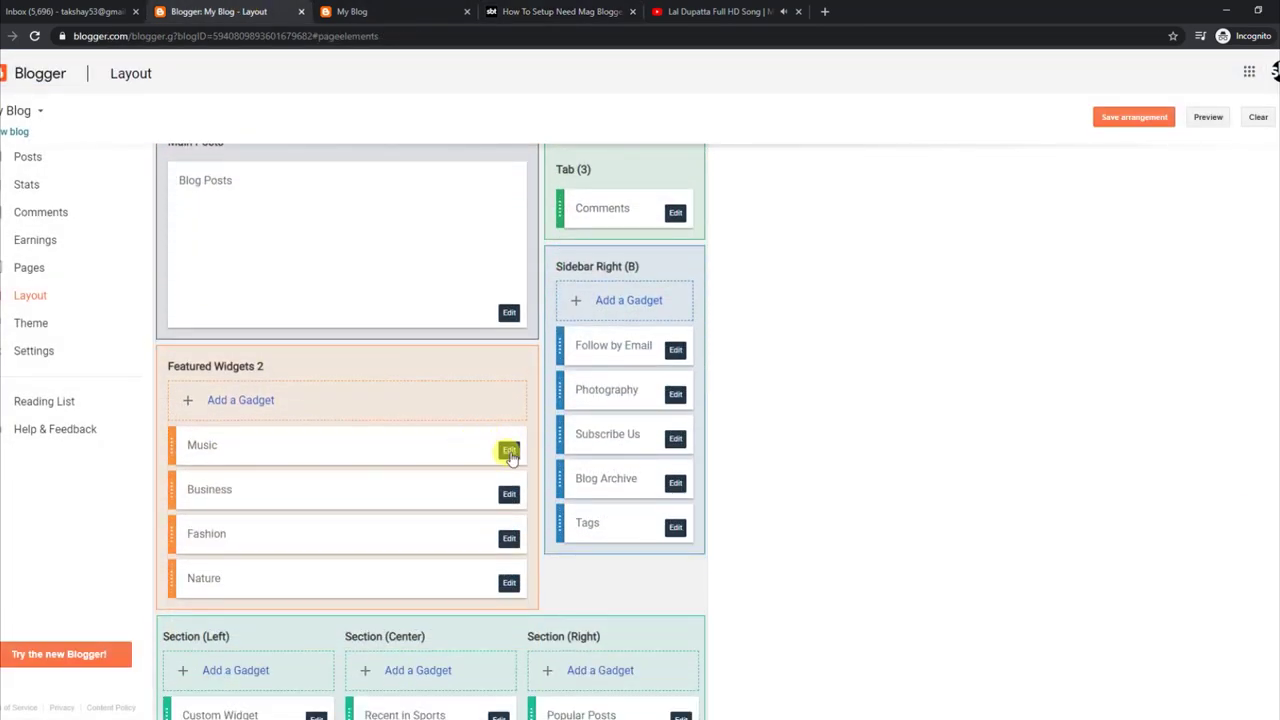
click(509, 451)
drag(153, 221, 76, 232)
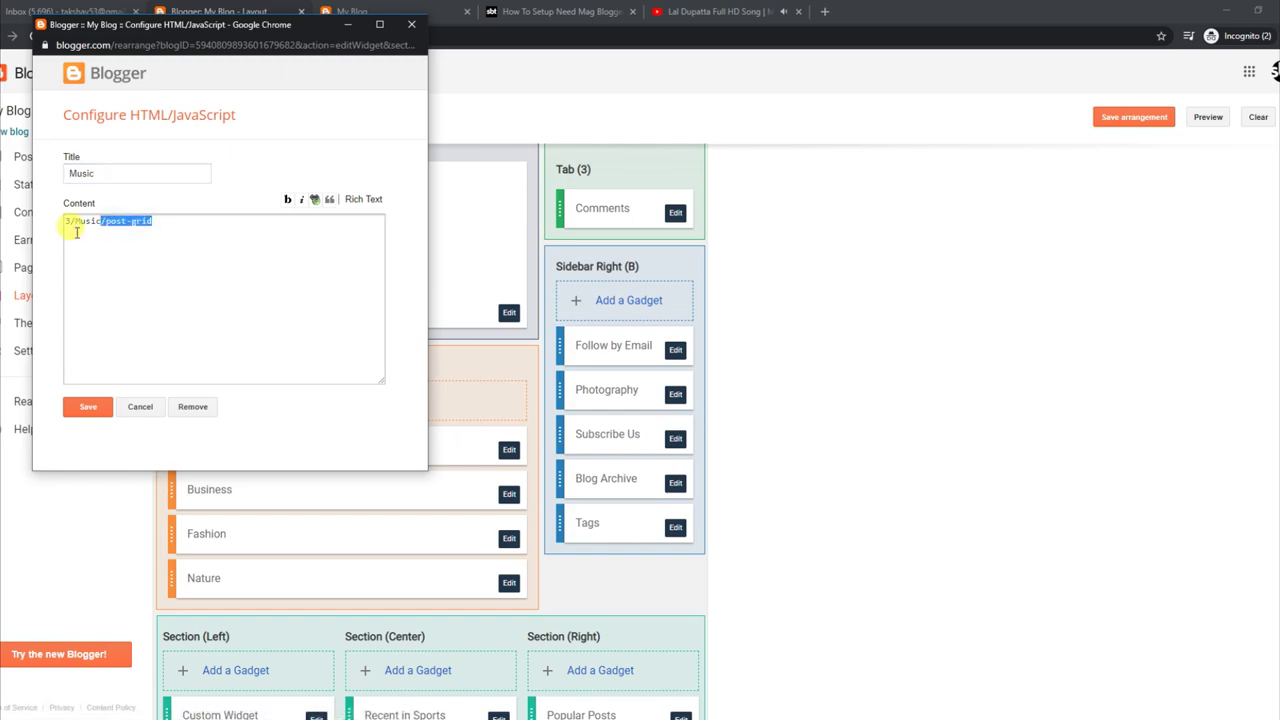
click(411, 27)
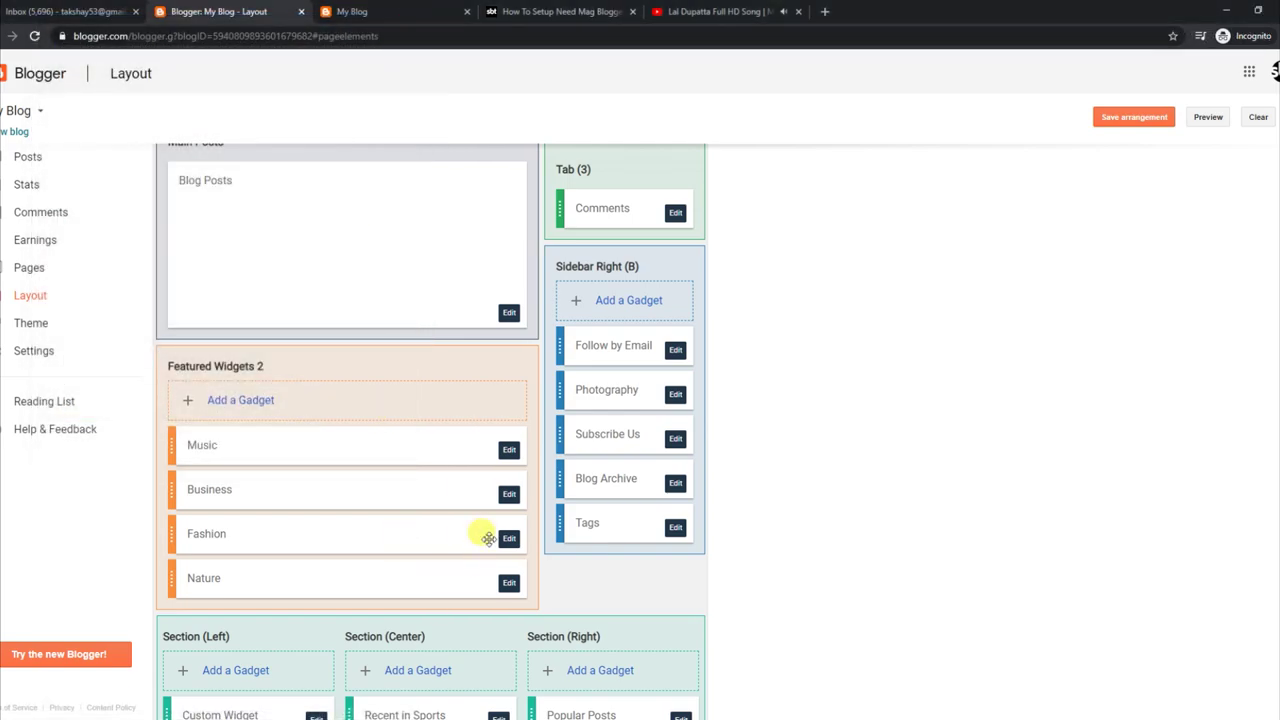
click(509, 493)
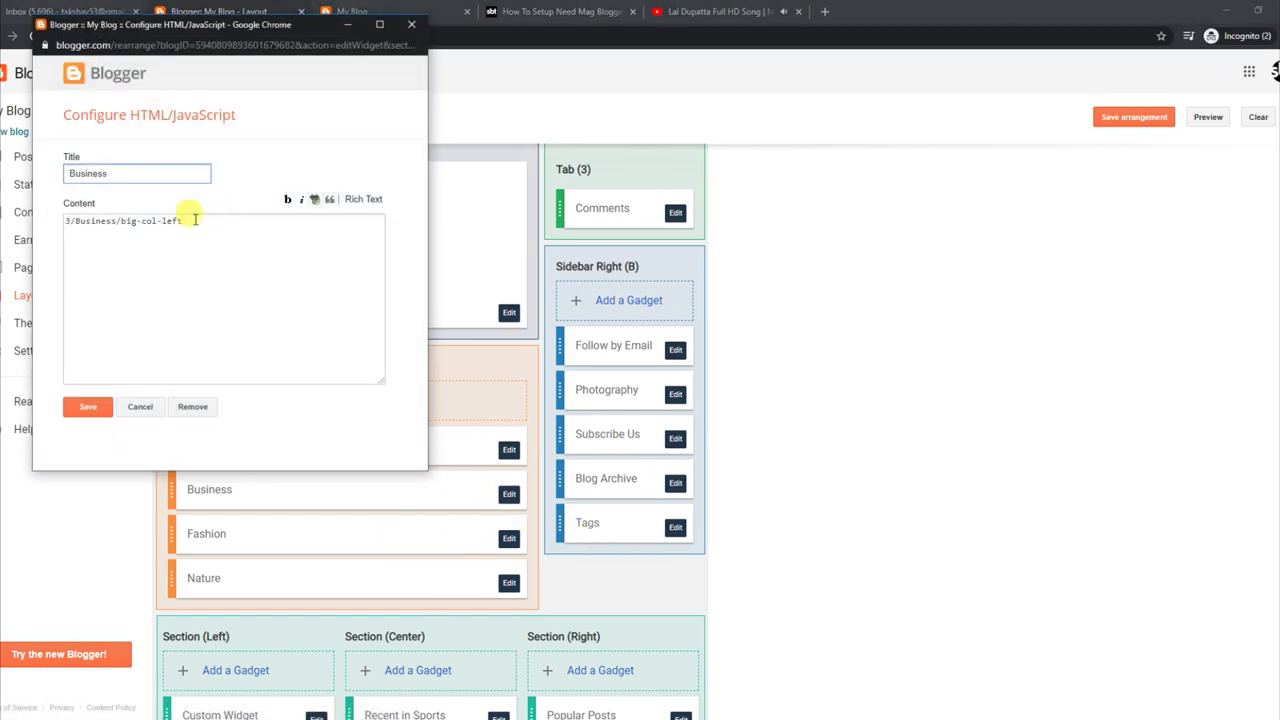
drag(188, 221, 58, 226)
click(411, 24)
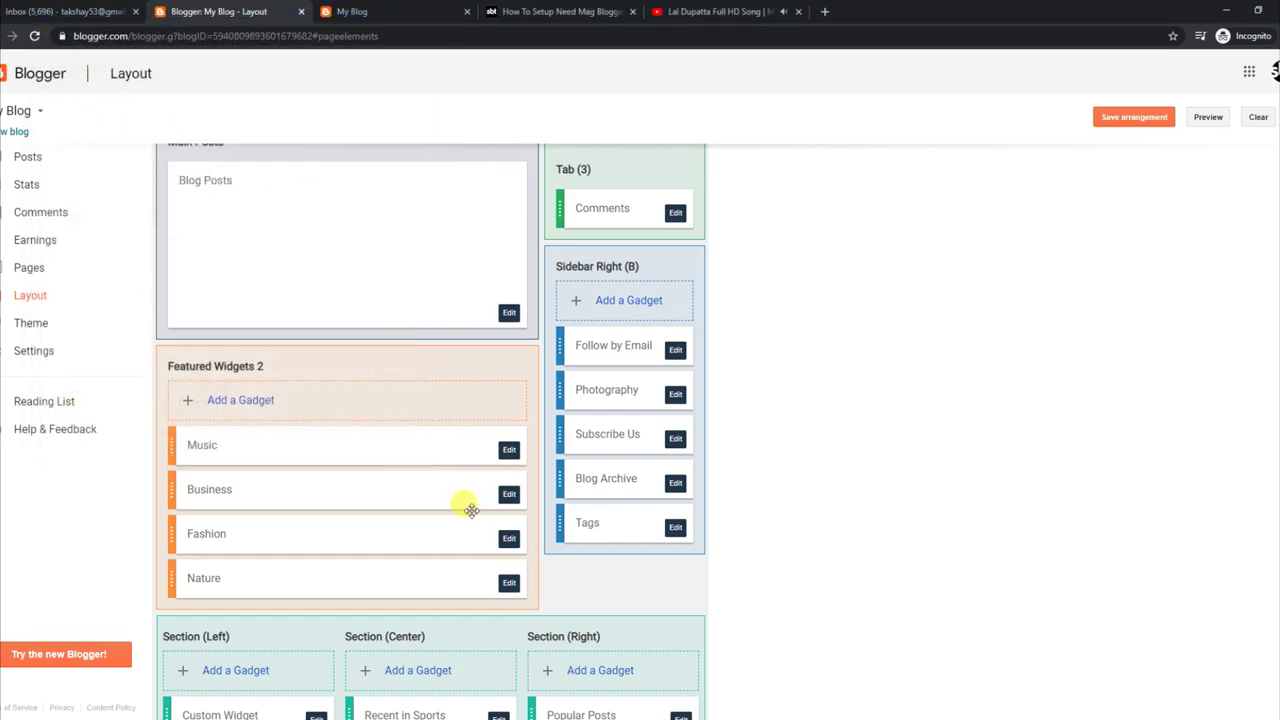
click(509, 538)
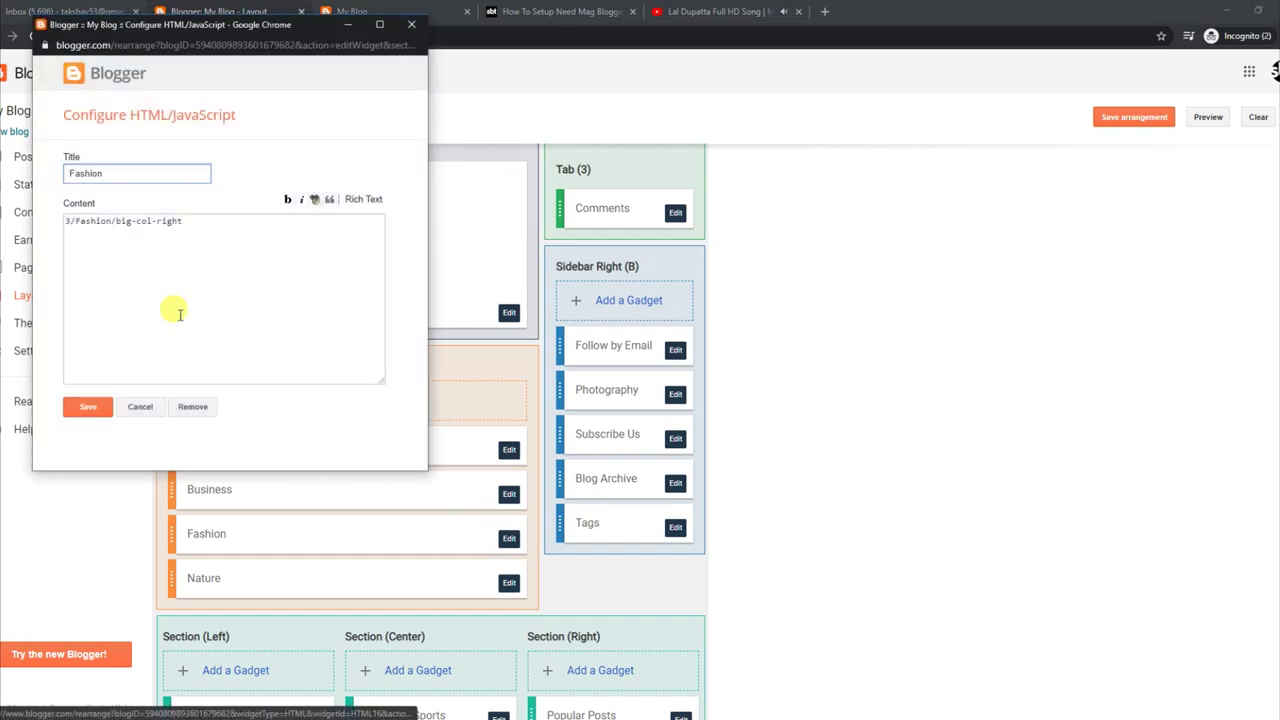
drag(183, 221, 35, 228)
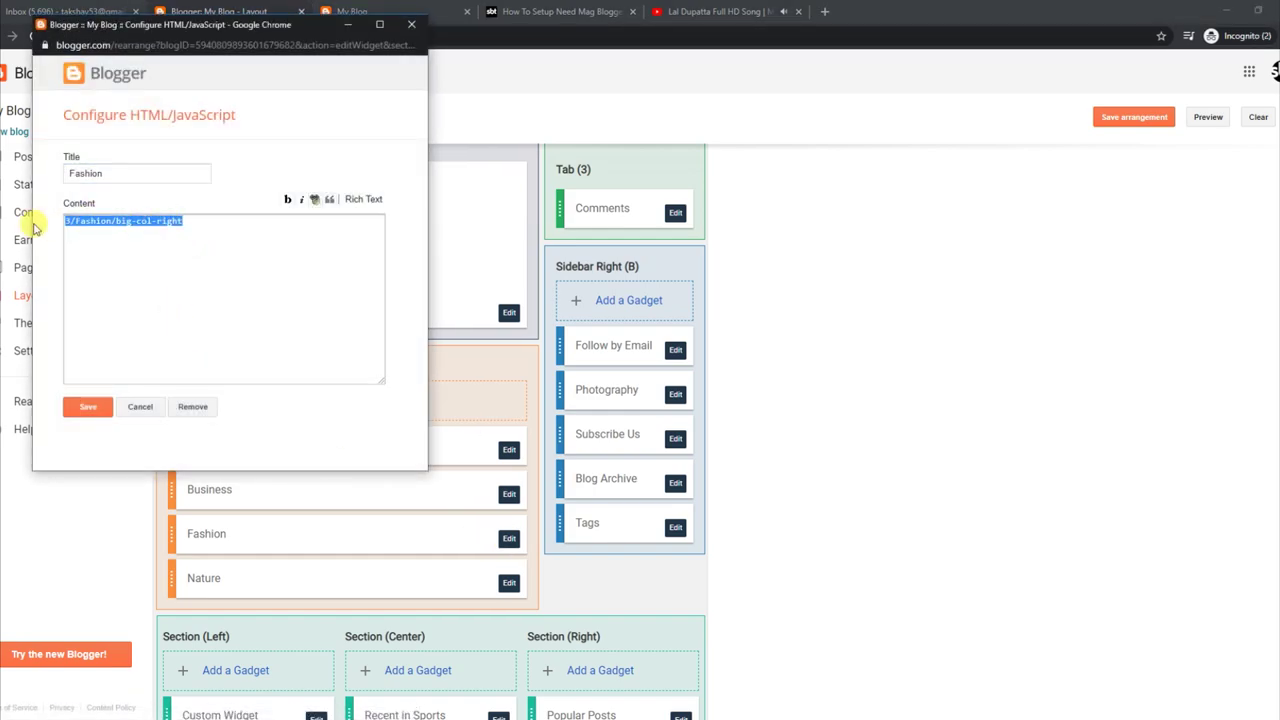
click(410, 28)
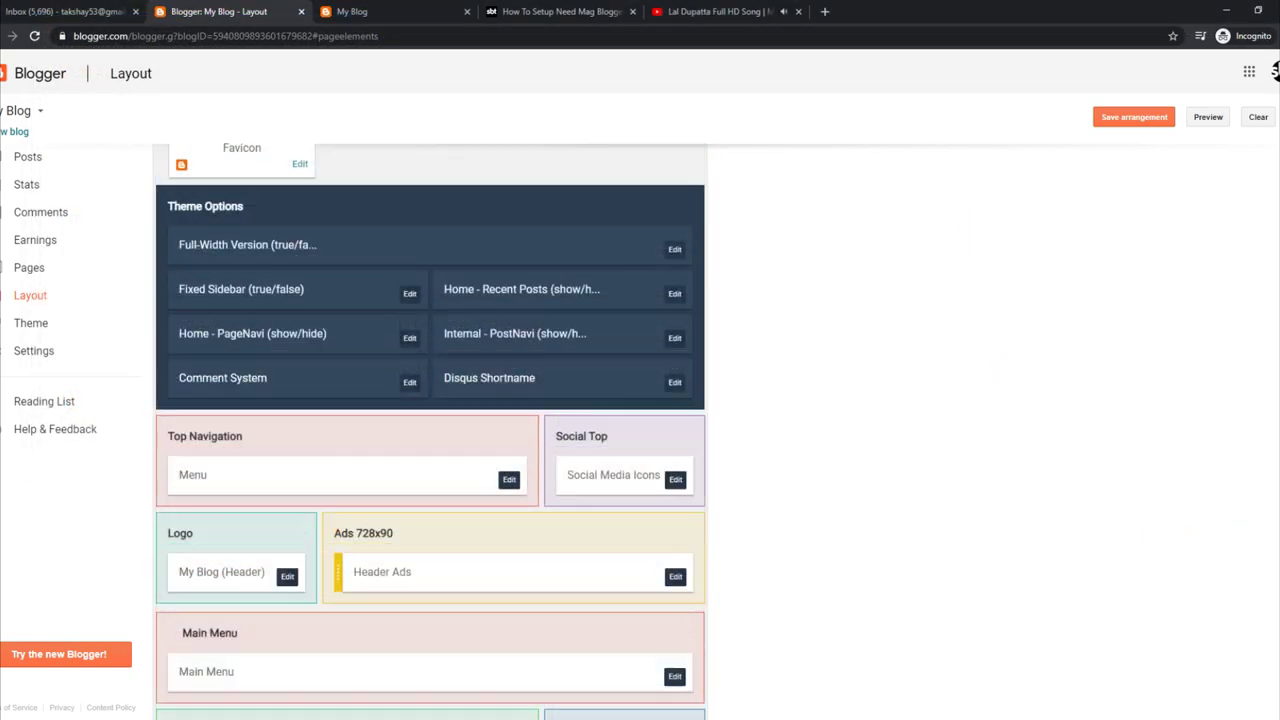
- Read the guide's Widgets section on the Recent Posts, Post Per Tag and Recent Comments codes, and return to the blog's Layout page
click(390, 11)
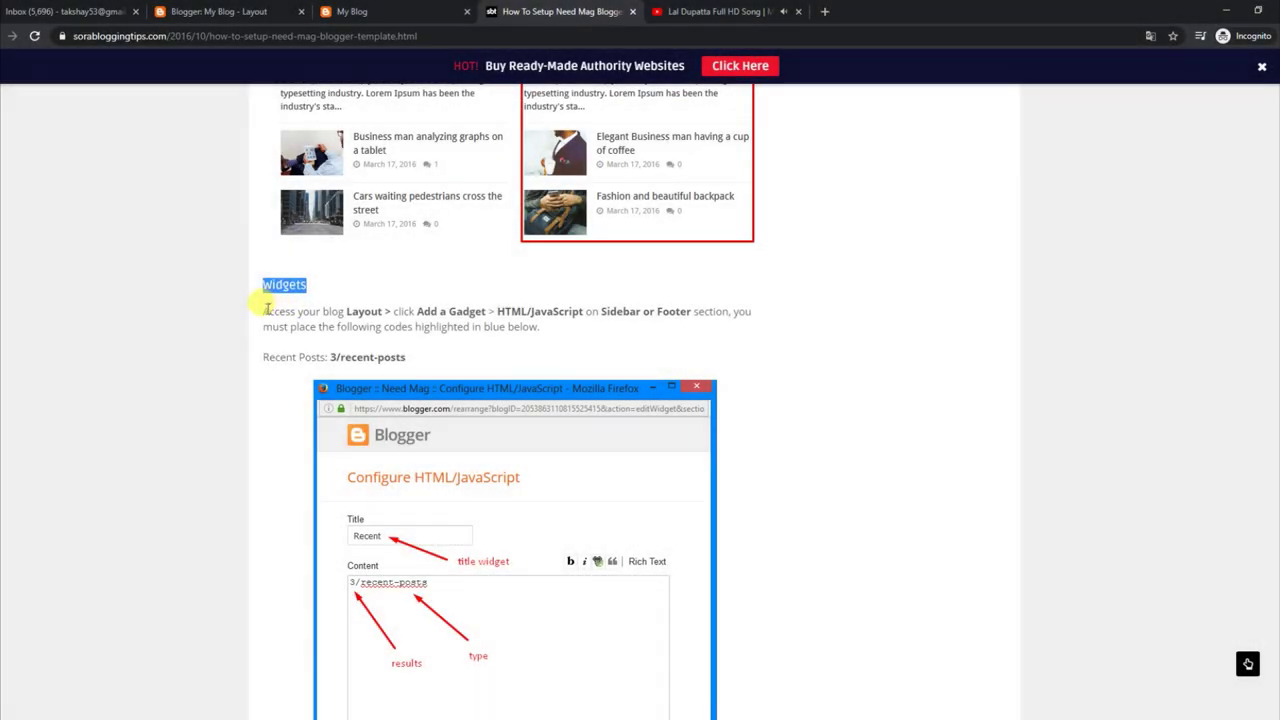
drag(262, 311, 540, 334)
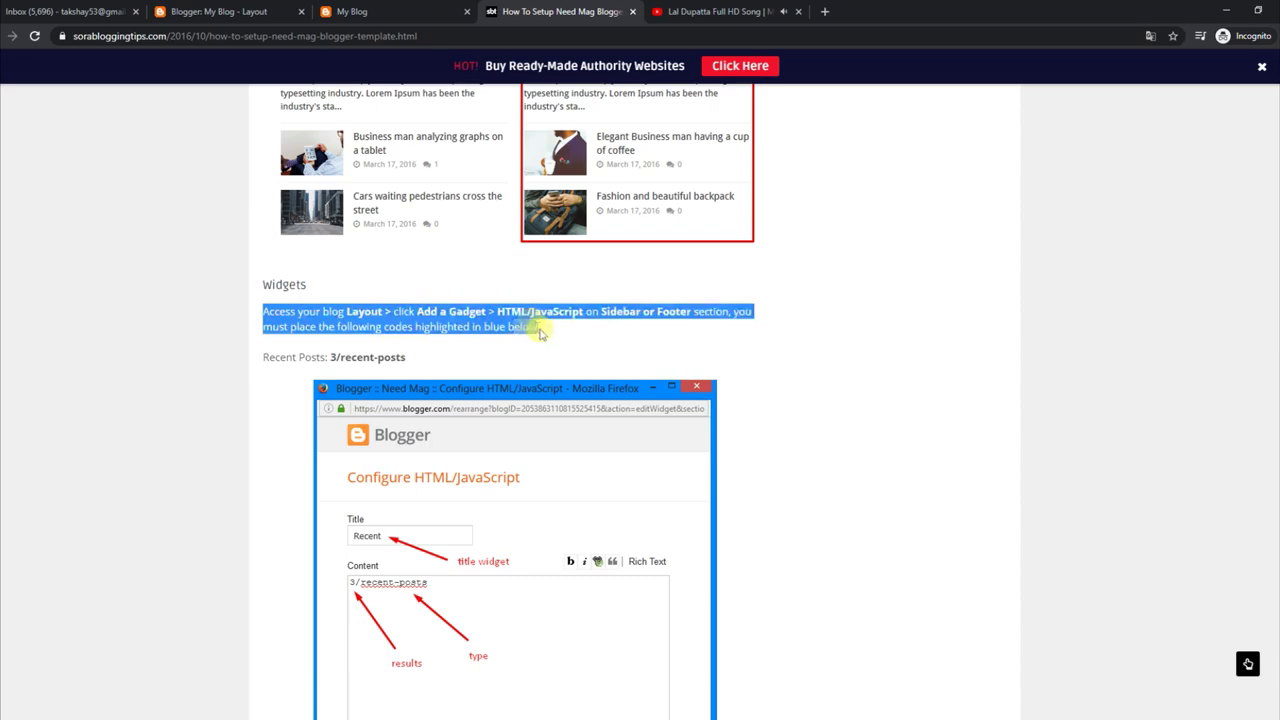
drag(266, 357, 448, 362)
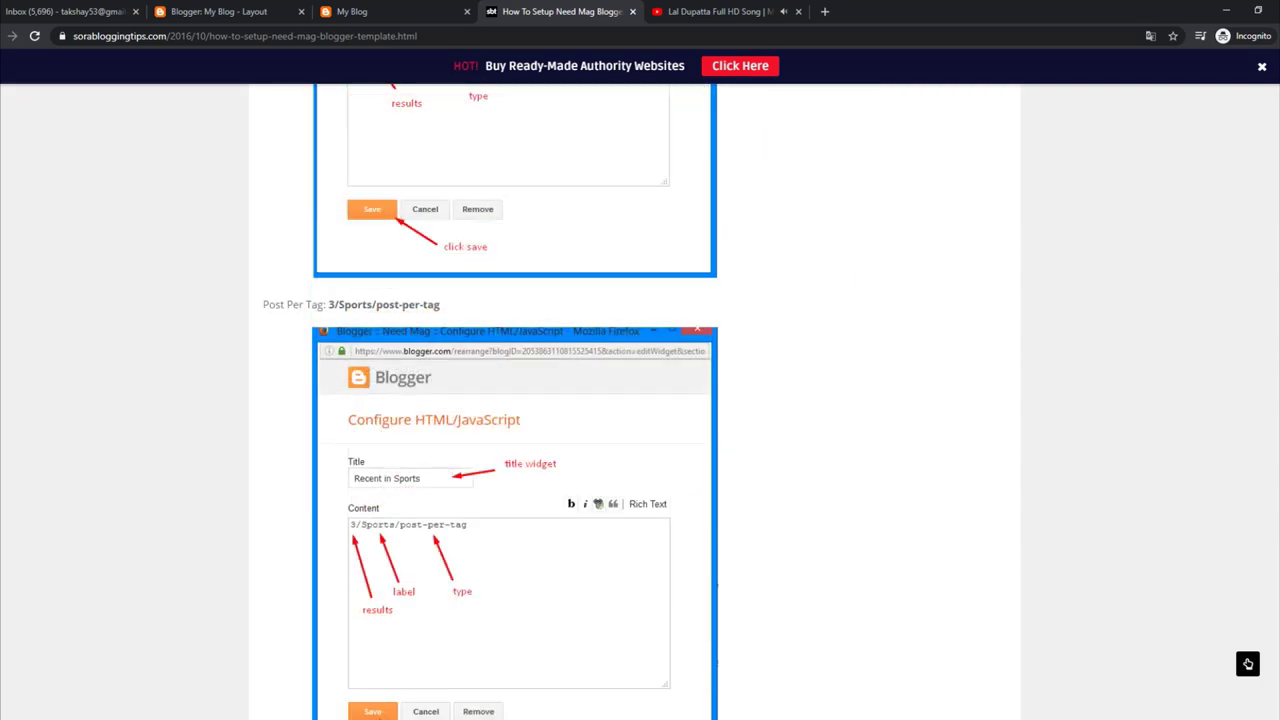
scroll(640, 400, down, 1)
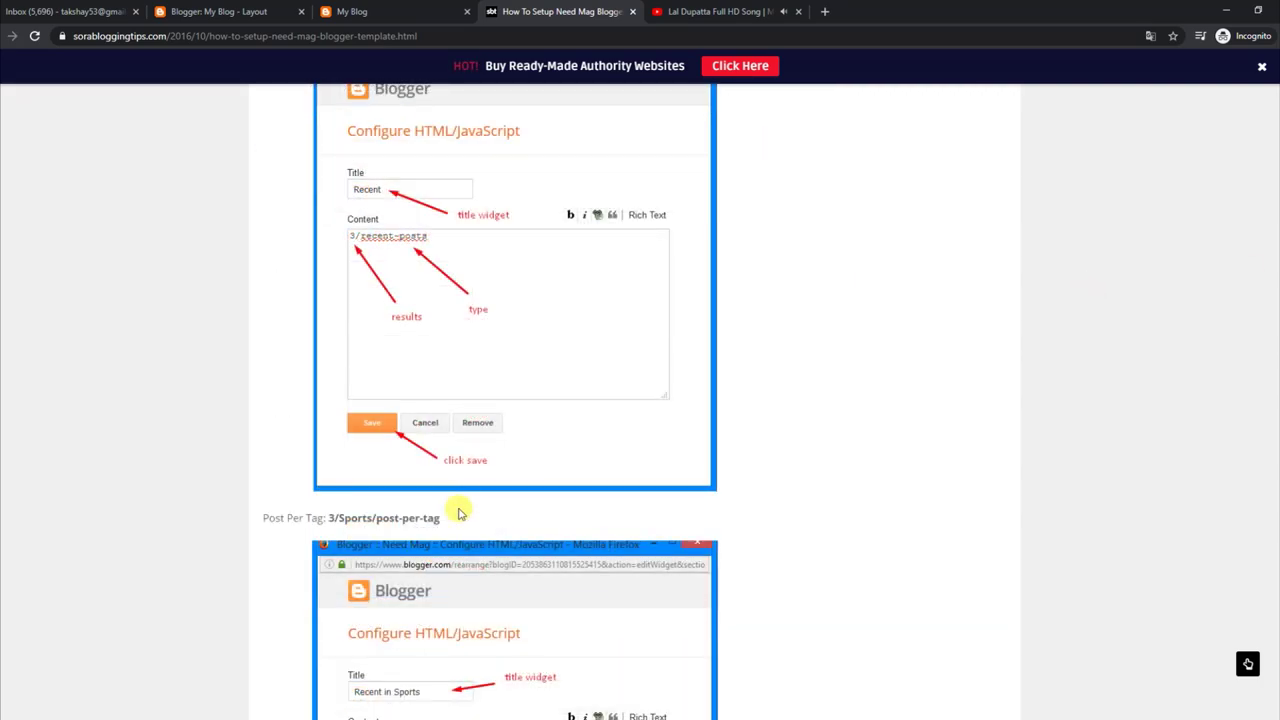
drag(446, 520, 296, 517)
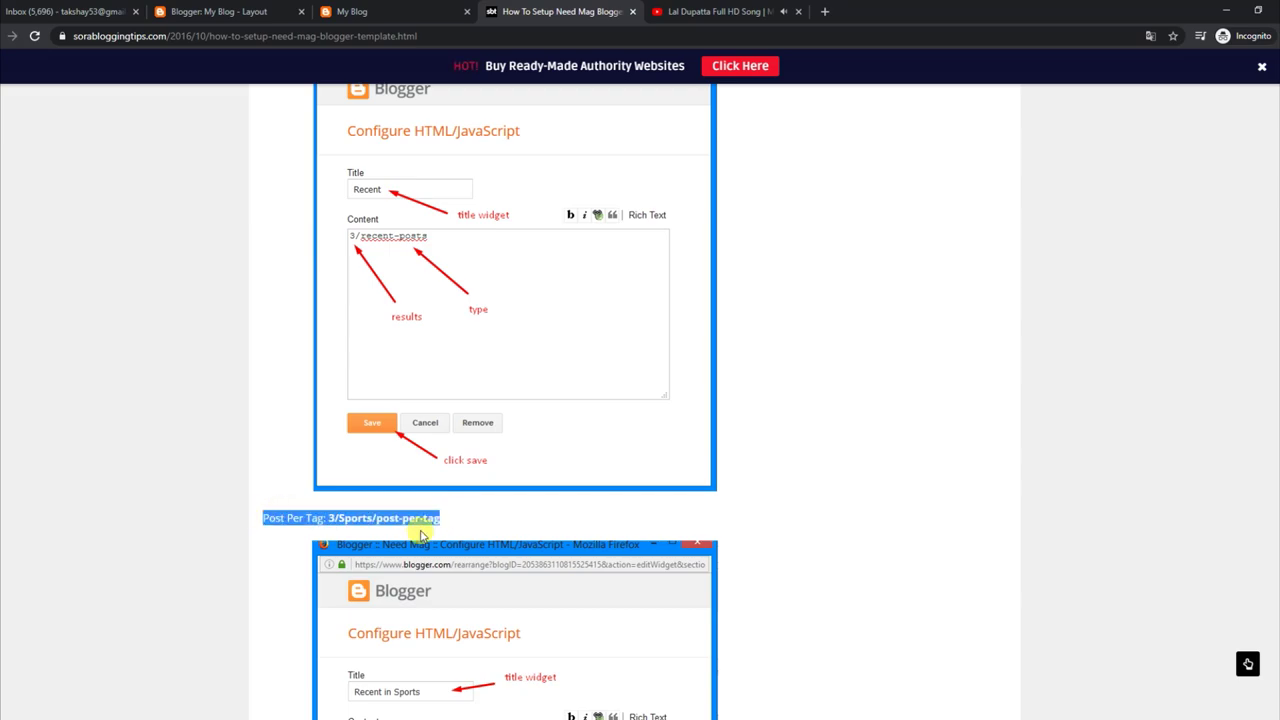
scroll(640, 400, down, 5)
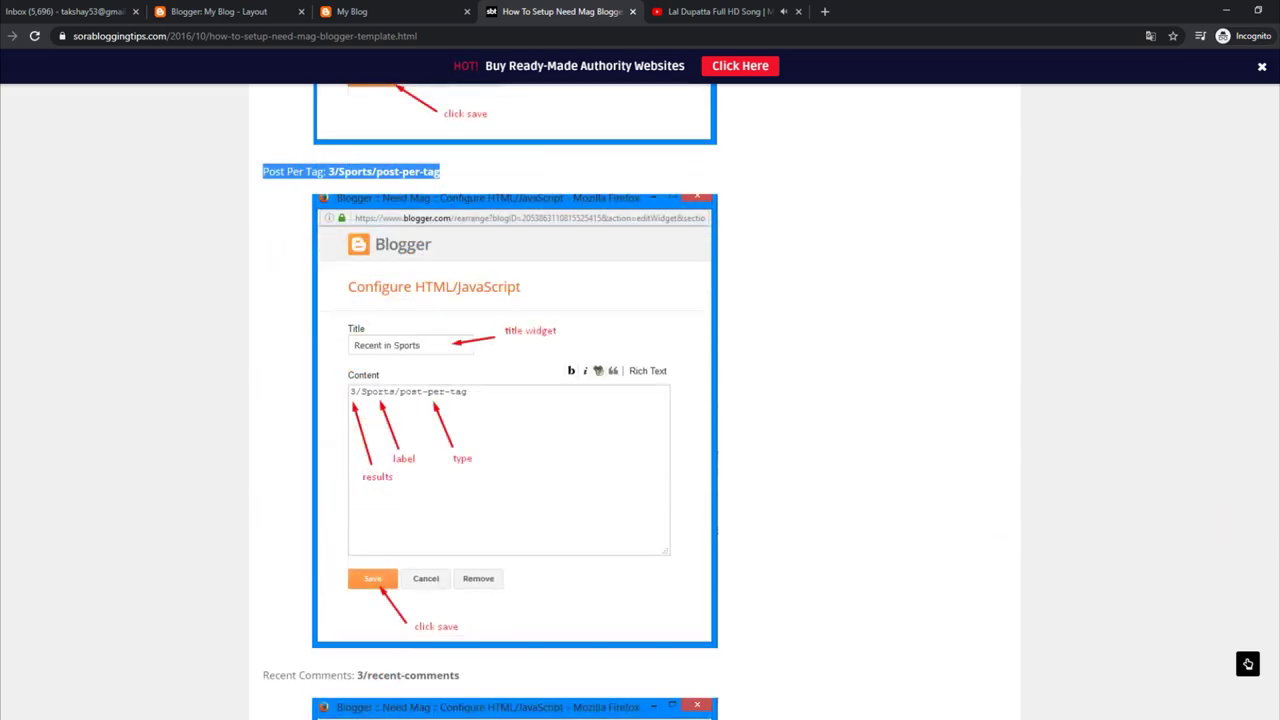
drag(462, 330, 279, 337)
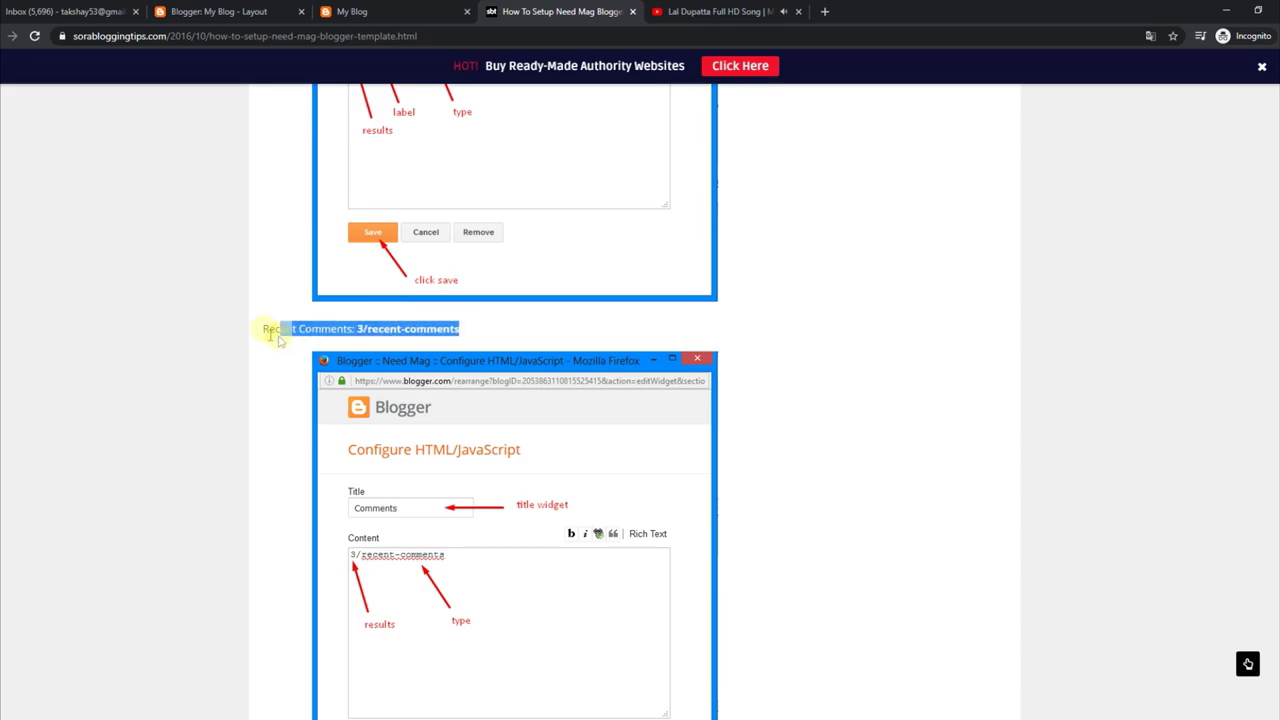
click(304, 6)
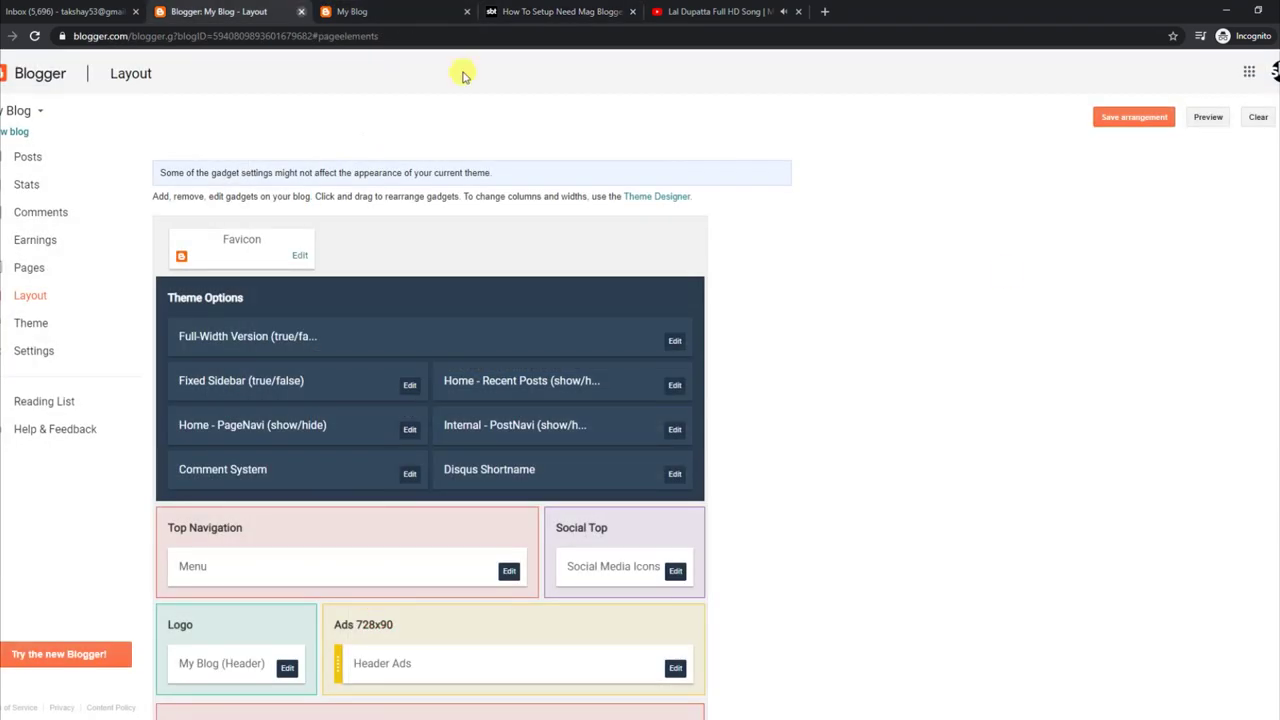
- Check the content codes of the Comments and Recent gadgets in the sidebar tabs, closing each without changes
scroll(1155, 446, down, 7)
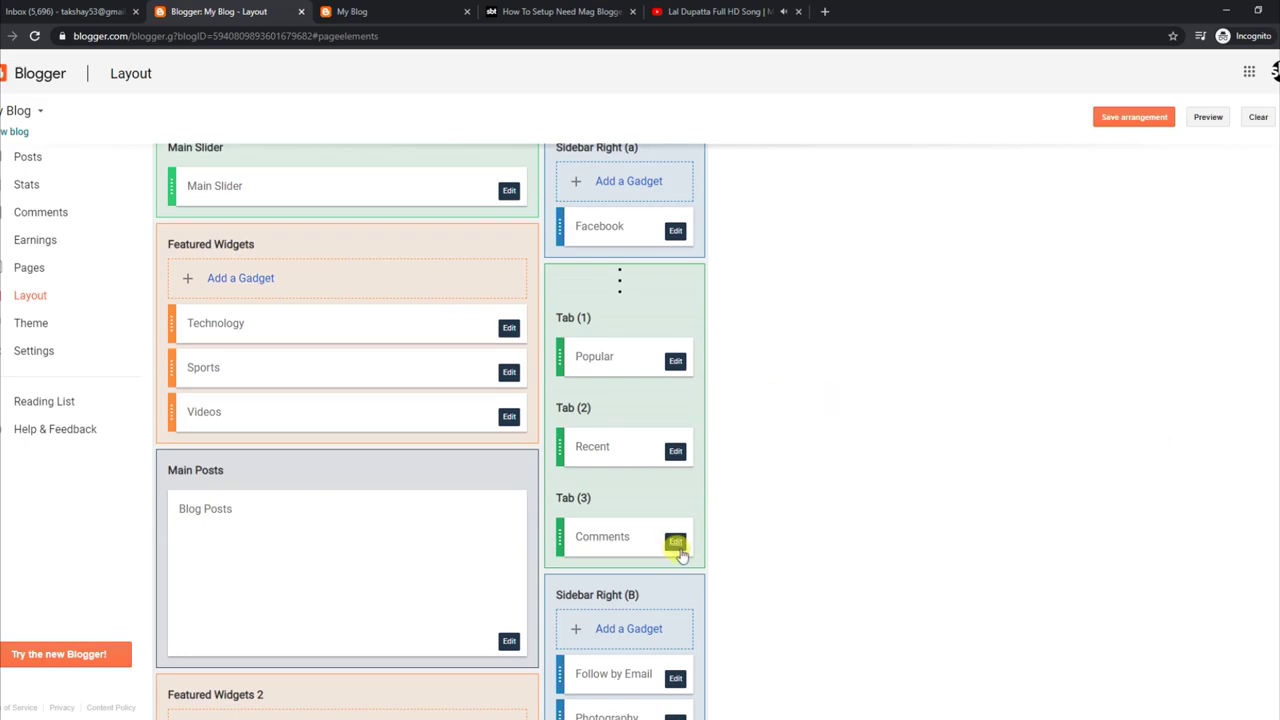
click(677, 545)
click(162, 219)
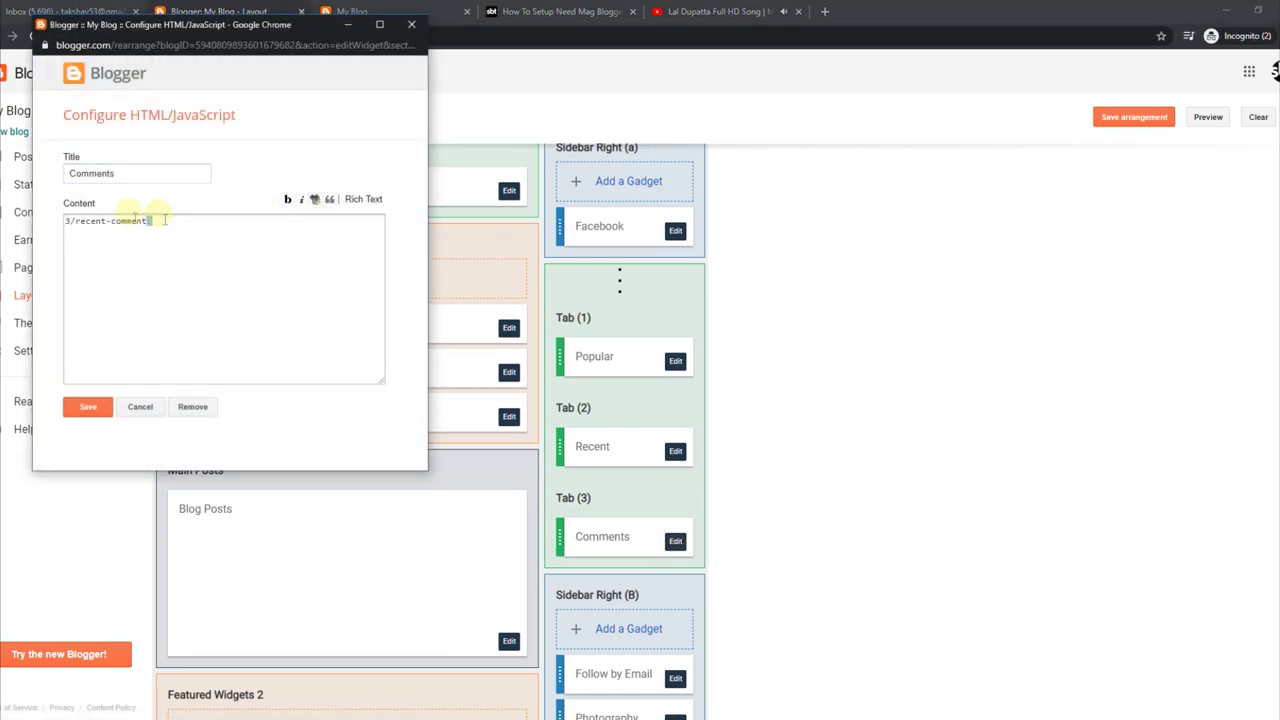
drag(164, 220, 64, 221)
click(409, 27)
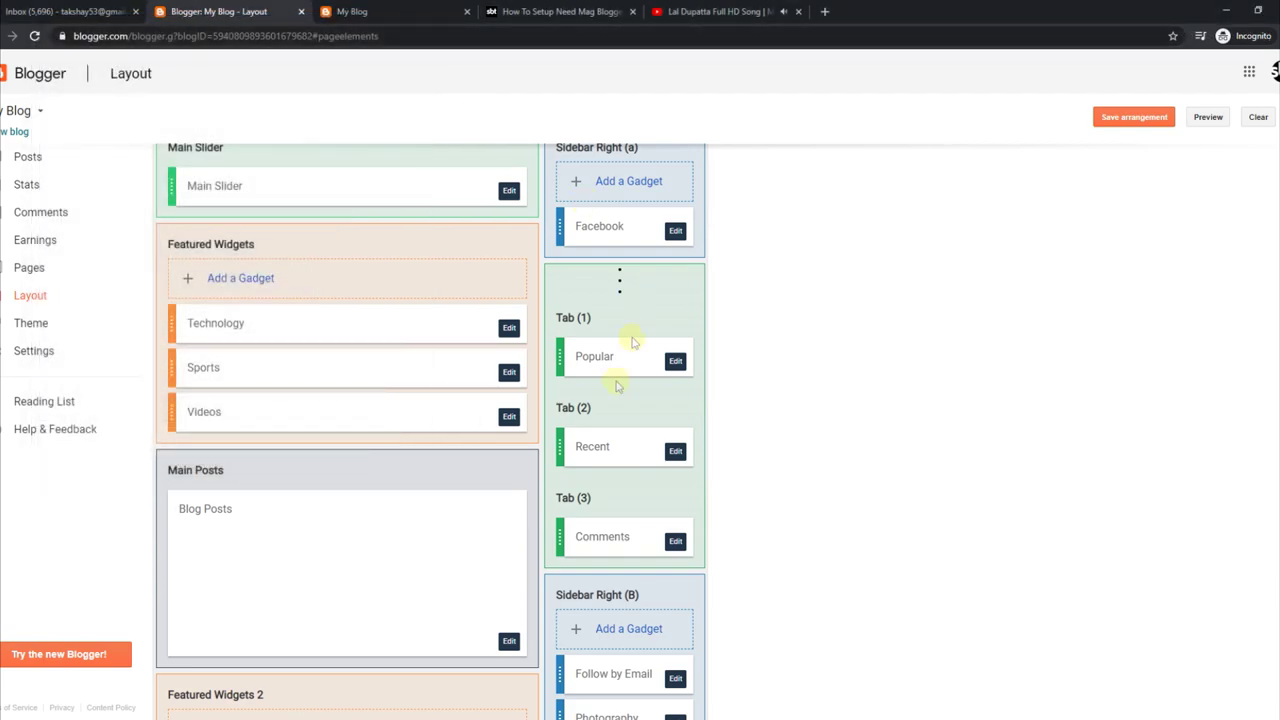
click(676, 452)
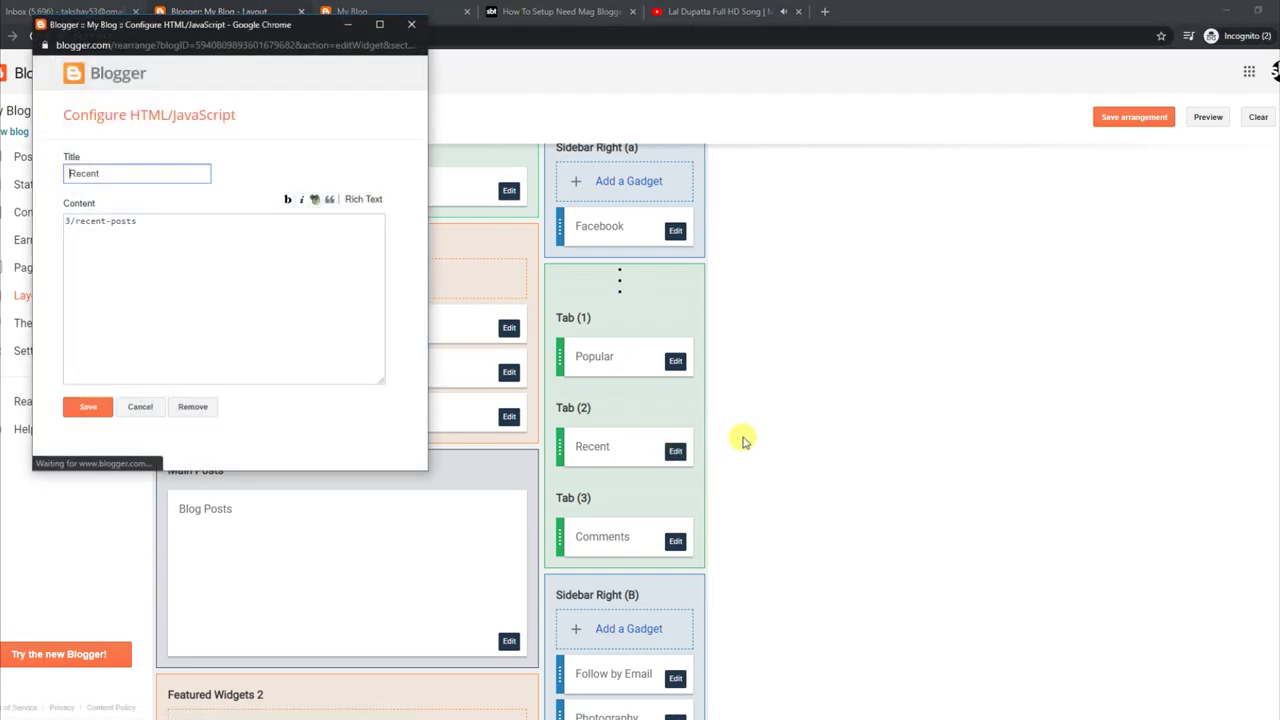
click(155, 224)
drag(155, 224, 64, 221)
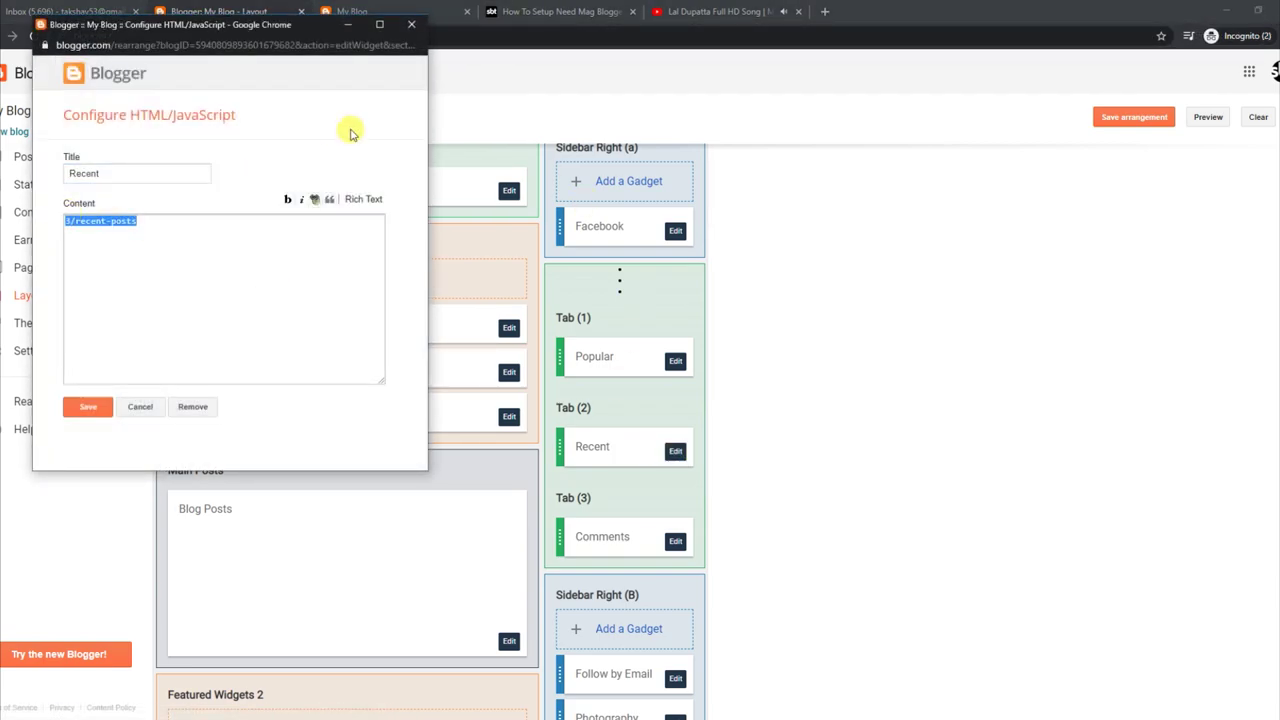
click(414, 24)
- Save the Popular gadget with its existing options and view the Recent and Comments tabs on the blog's home page
click(675, 362)
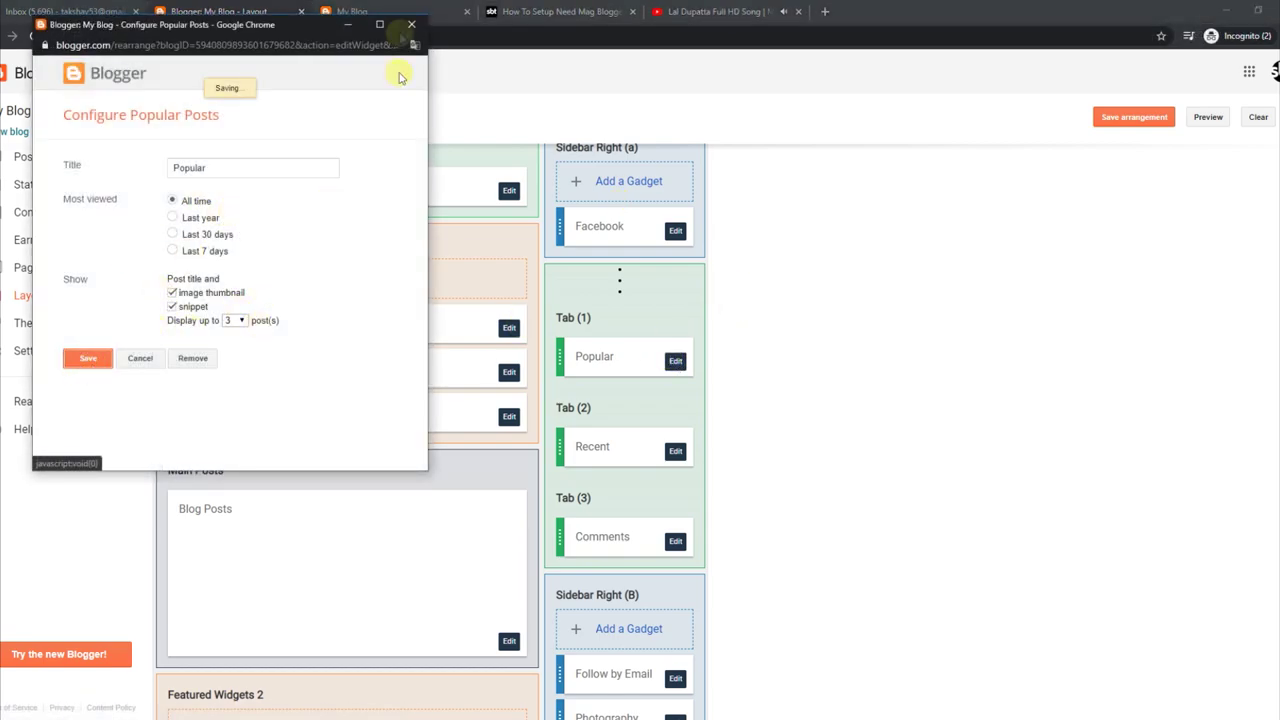
click(398, 11)
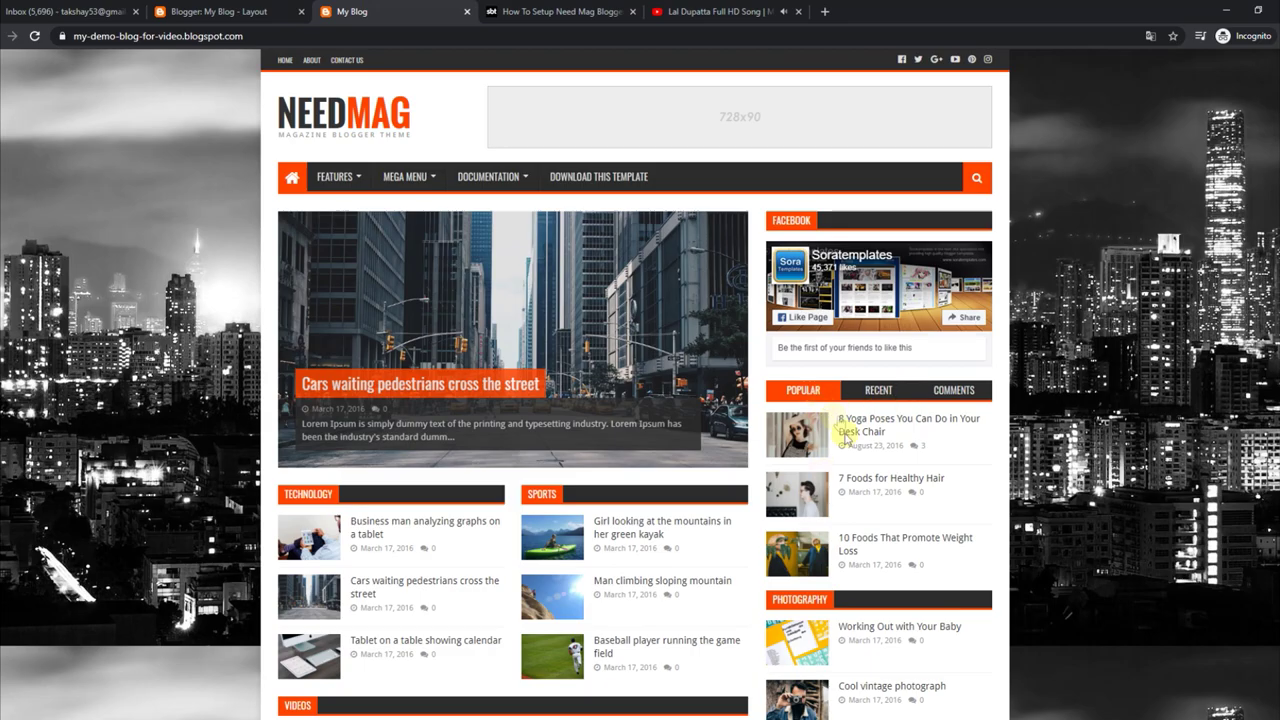
click(878, 392)
click(950, 391)
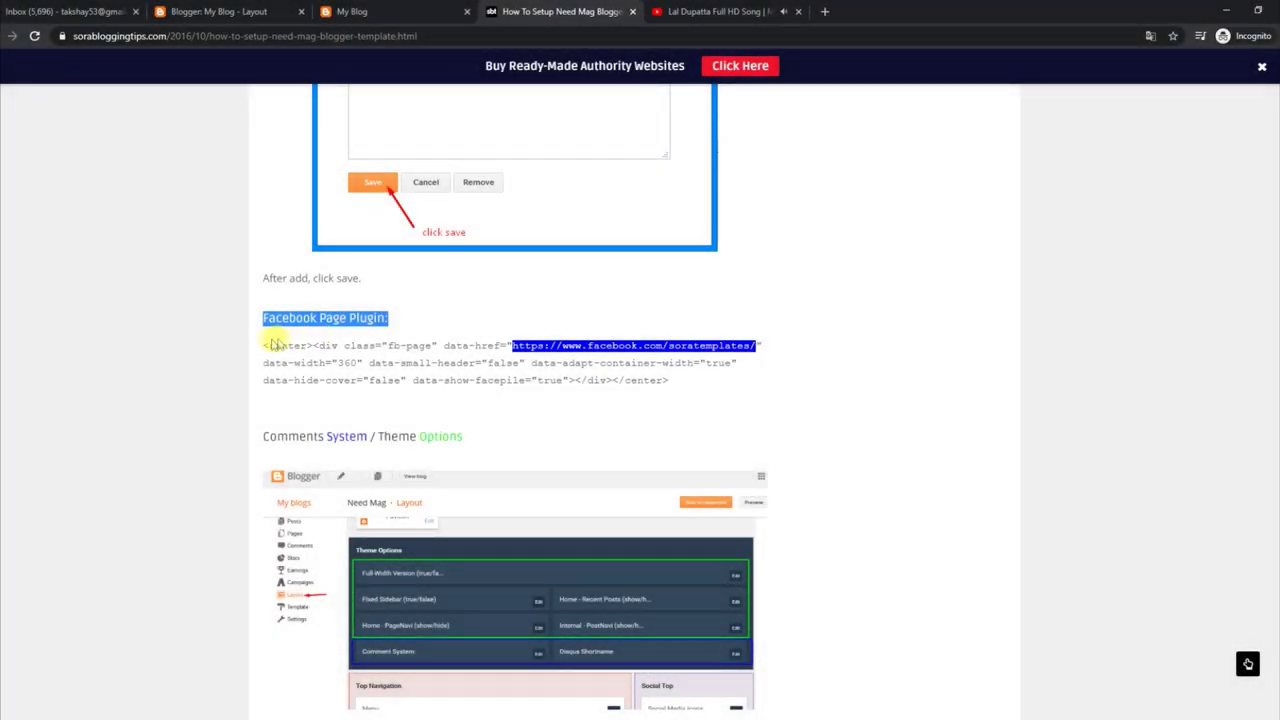
- Read the Facebook Page Plugin code in the setup guide, view the Facebook widget on the blog, and return to the Layout page
drag(263, 349, 736, 396)
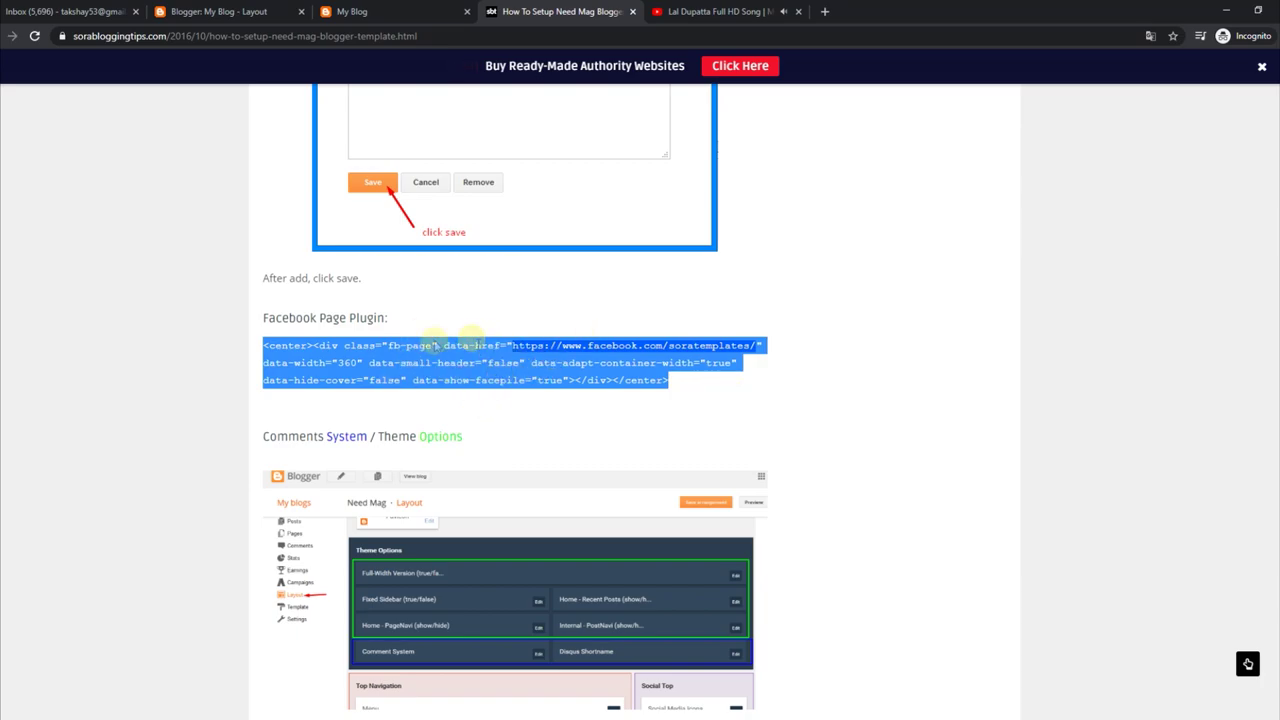
click(370, 11)
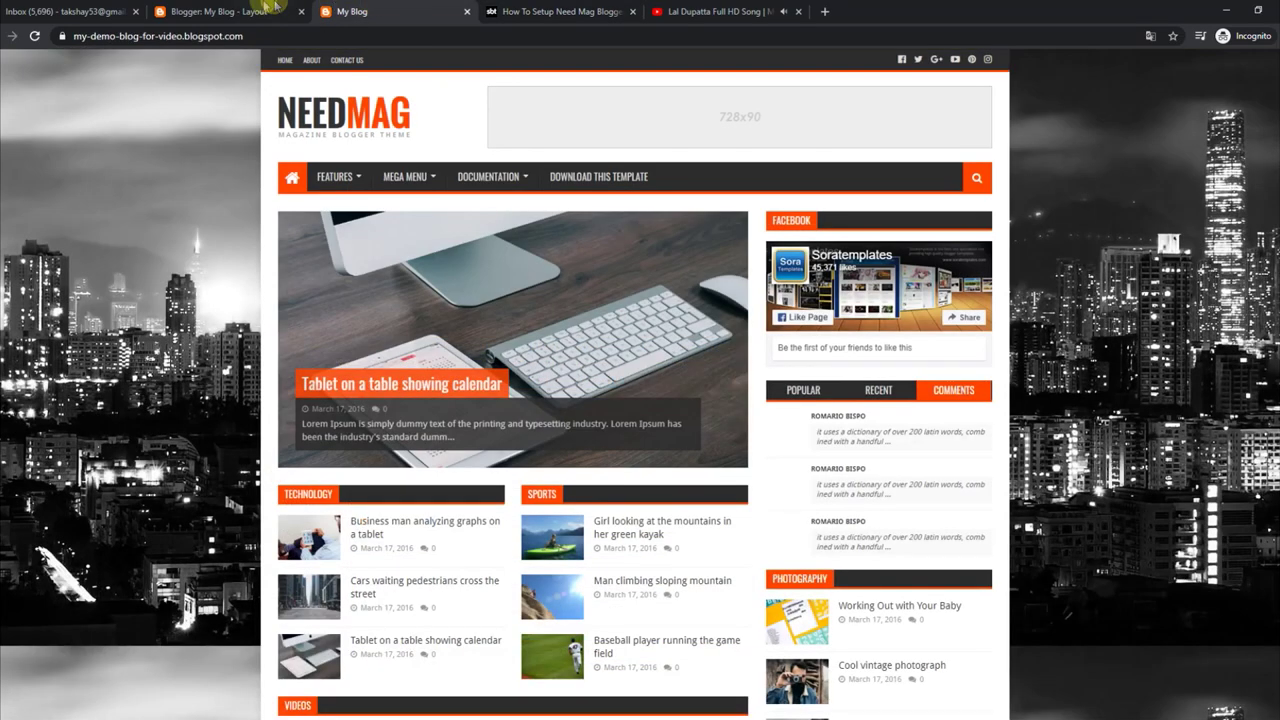
click(262, 10)
click(422, 10)
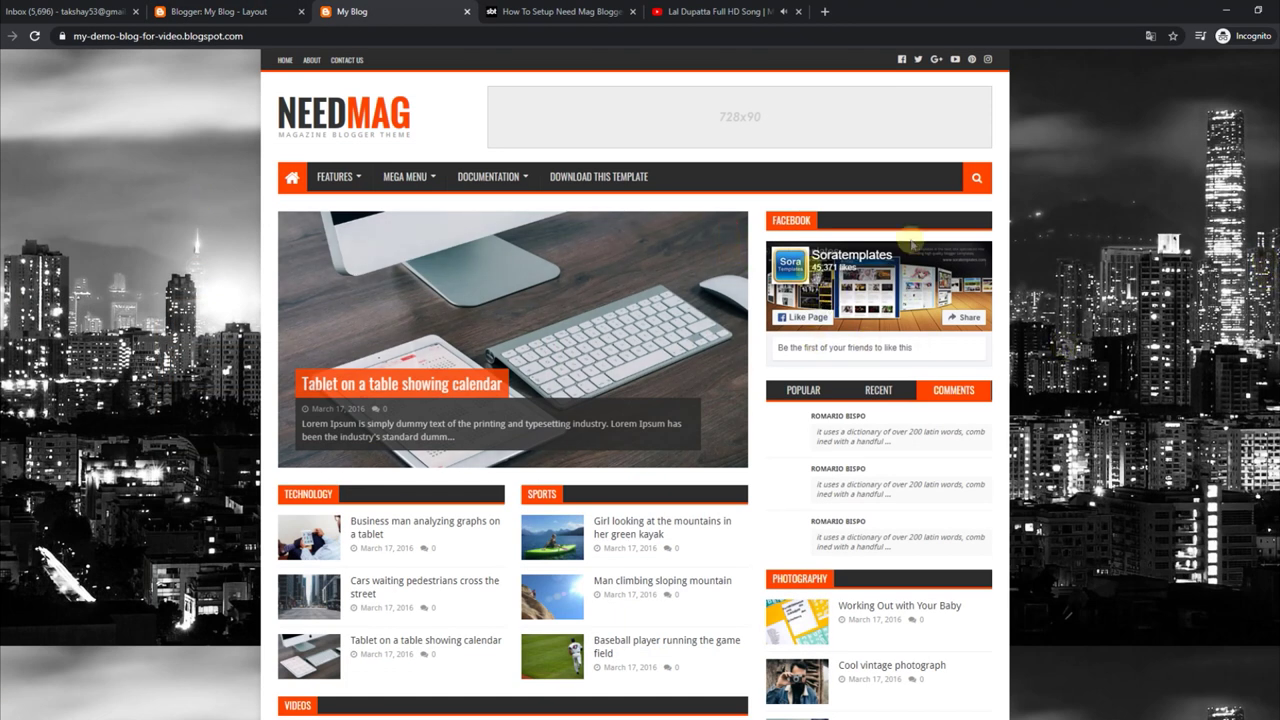
click(243, 8)
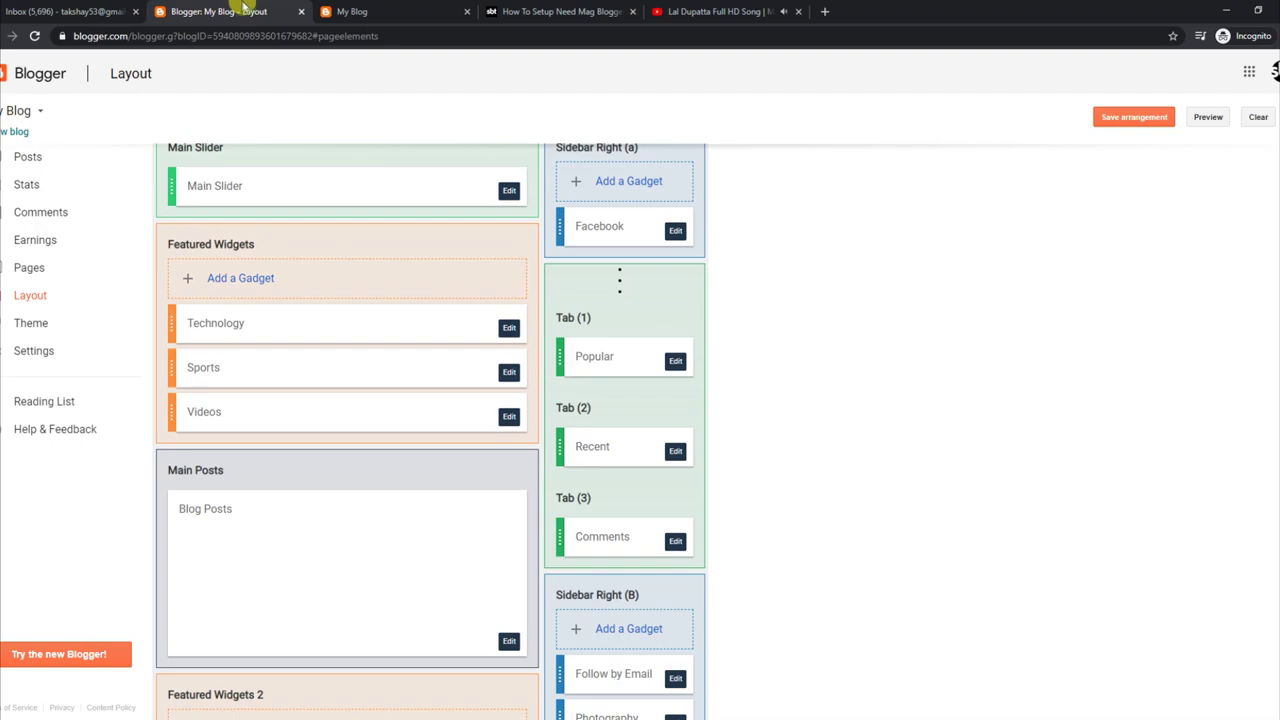
- Review the plugin code and page name in the Facebook gadget of Sidebar Right (a), save the gadget, and return to the blog
click(676, 233)
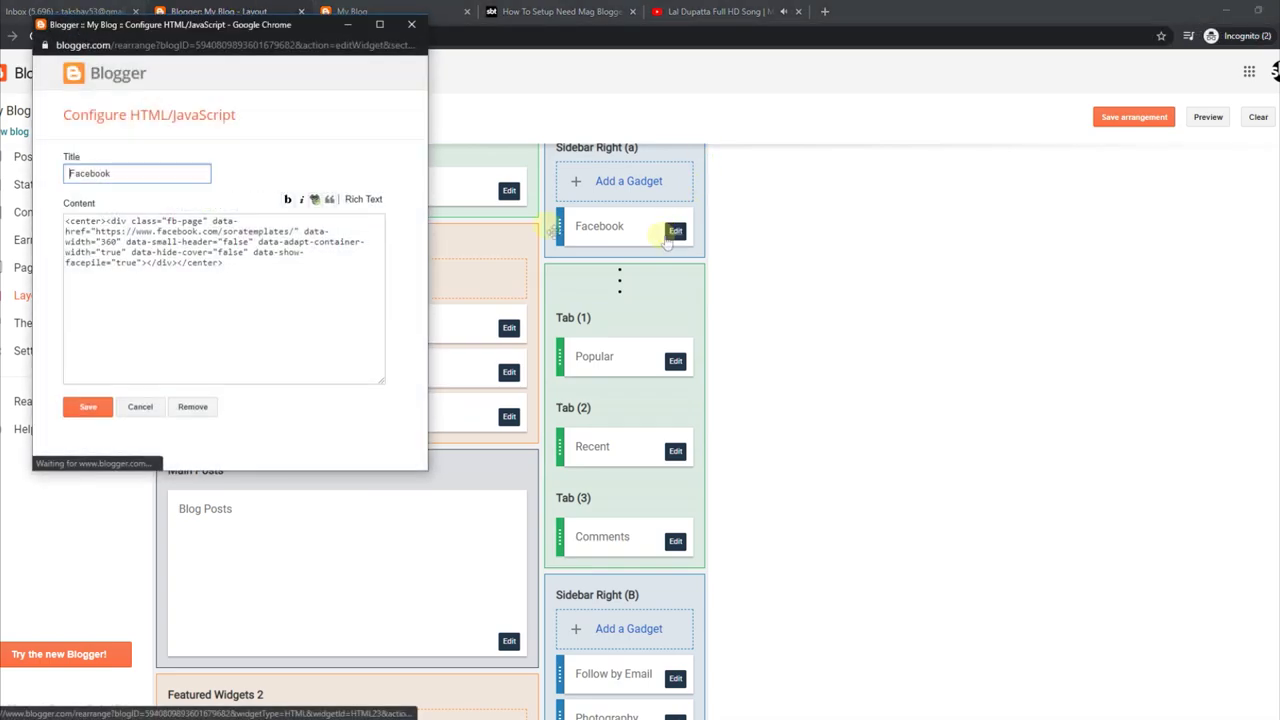
drag(300, 265, 63, 218)
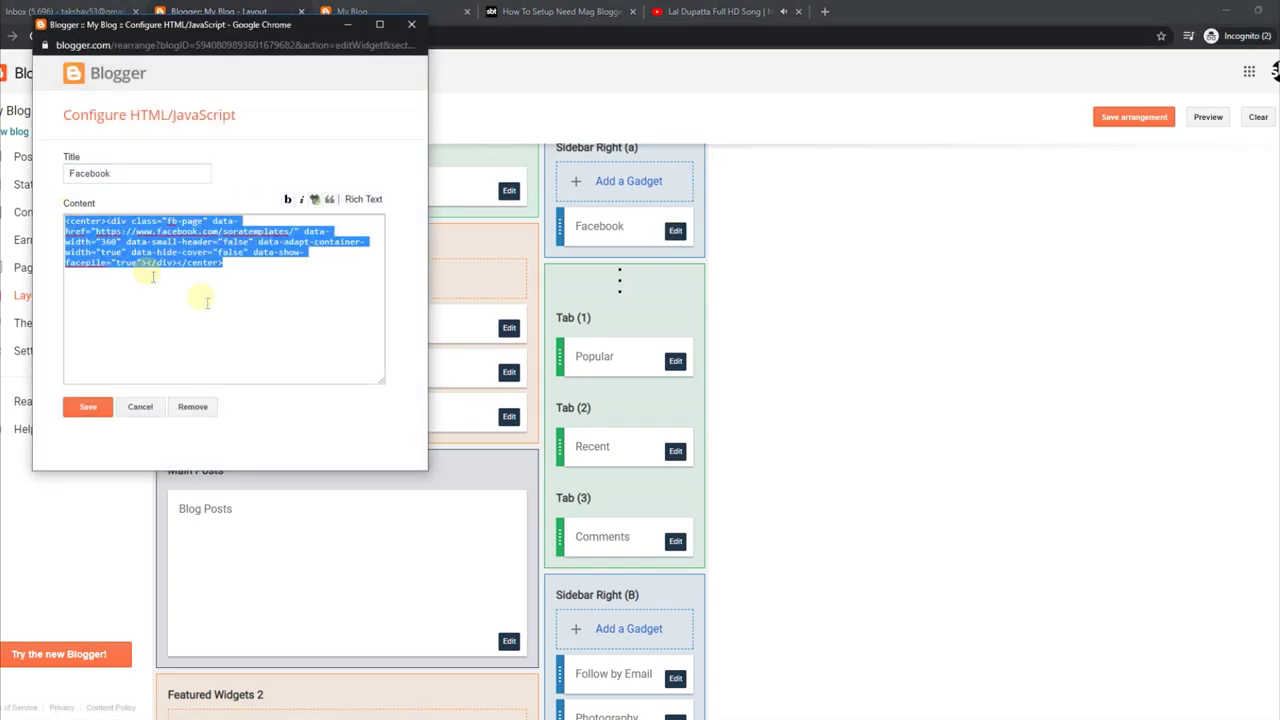
click(240, 262)
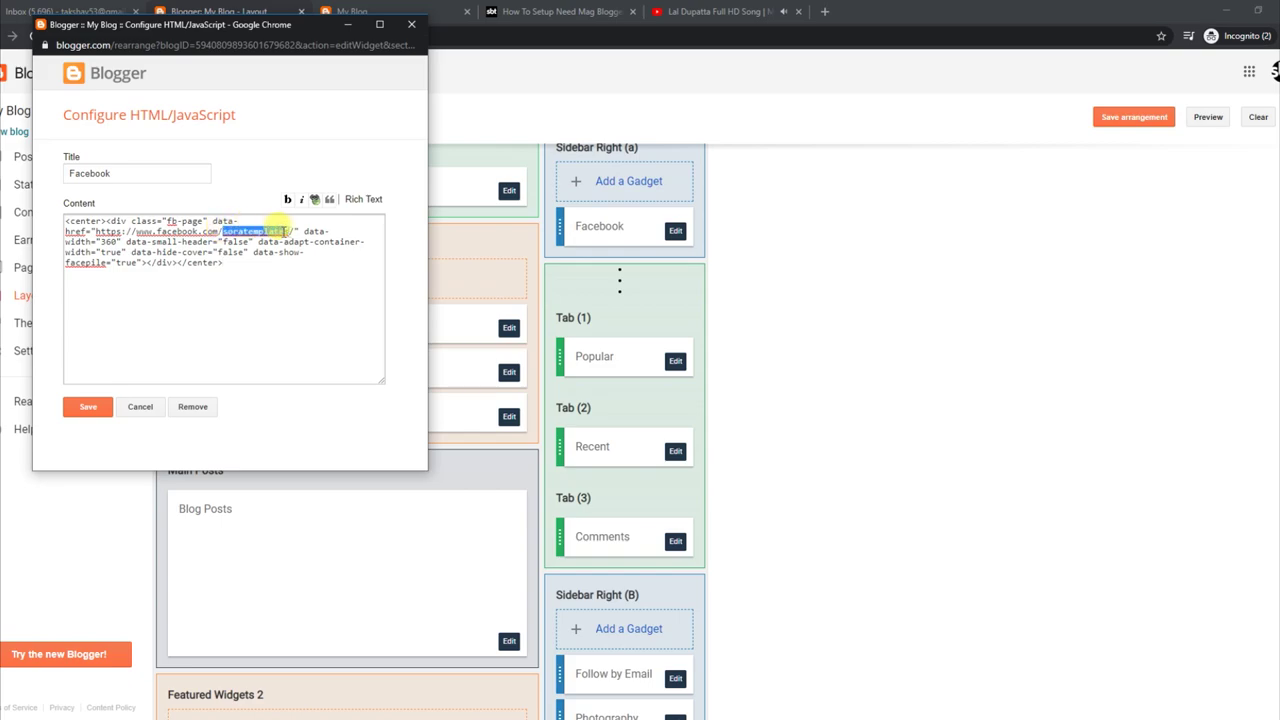
click(111, 410)
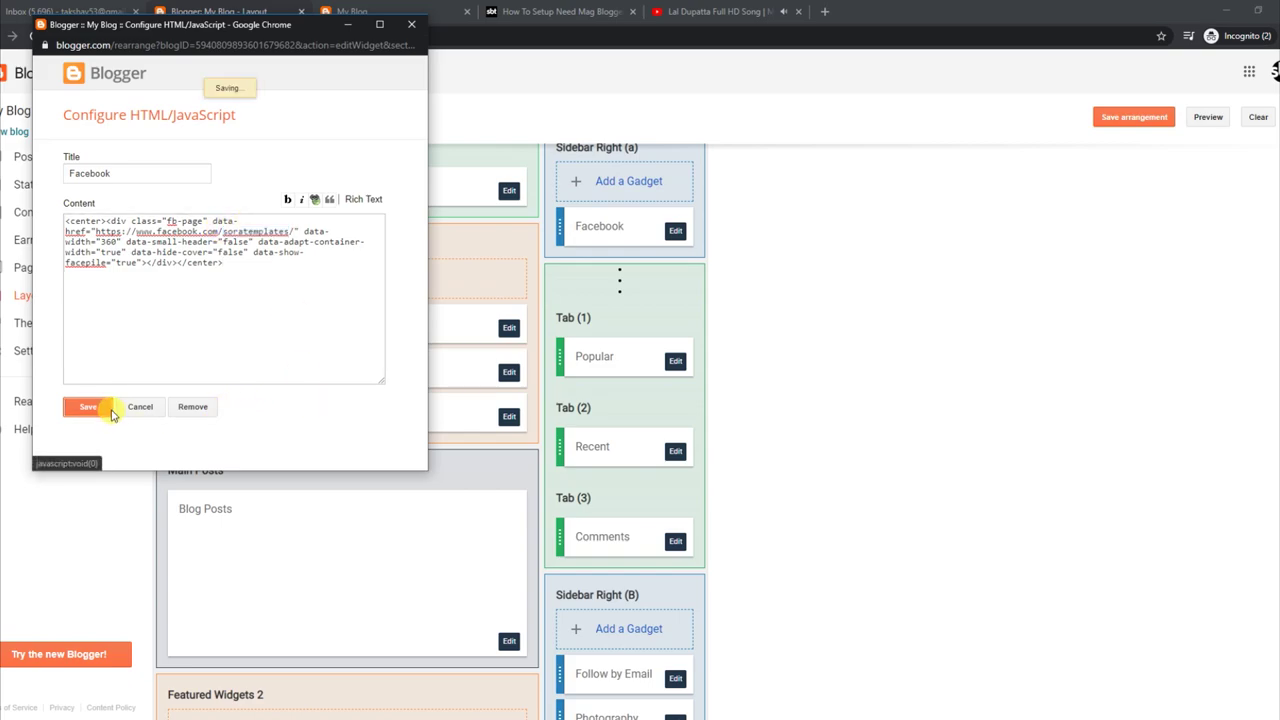
click(403, 9)
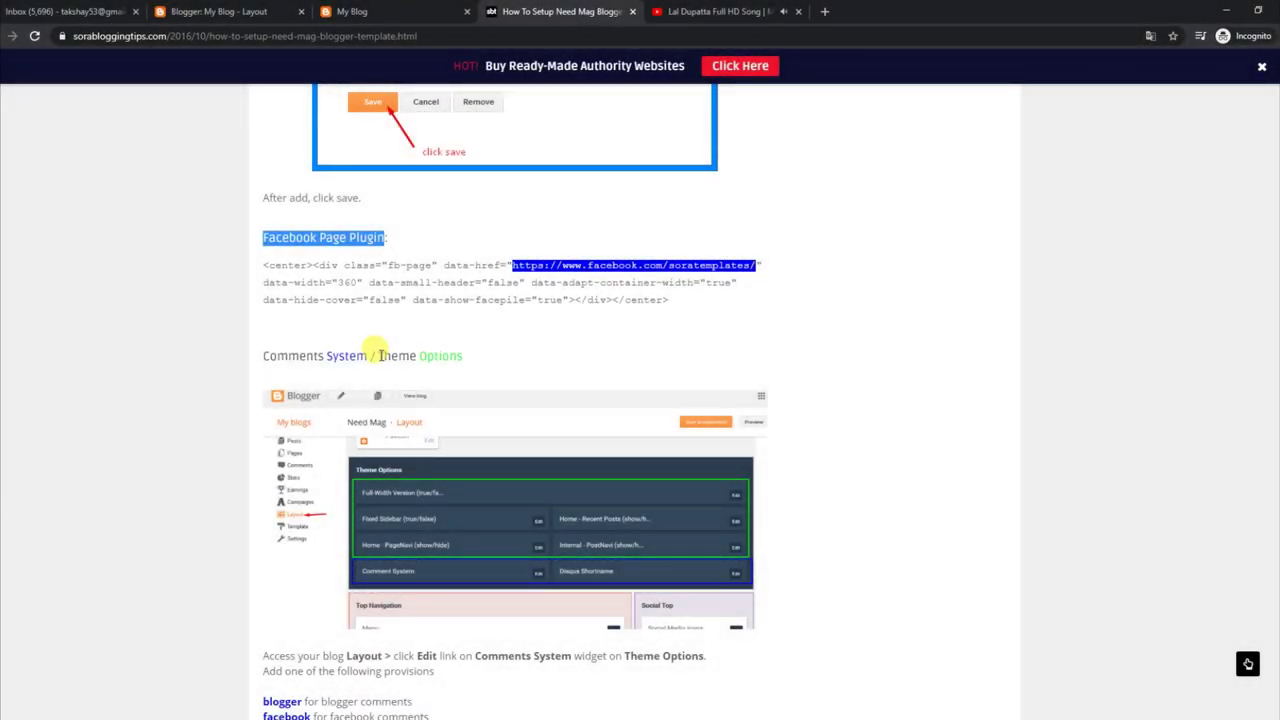
- Read the setup guide's Comments System section, going through each comment option from blogger to blogger-disqus-facebook
drag(380, 355, 425, 353)
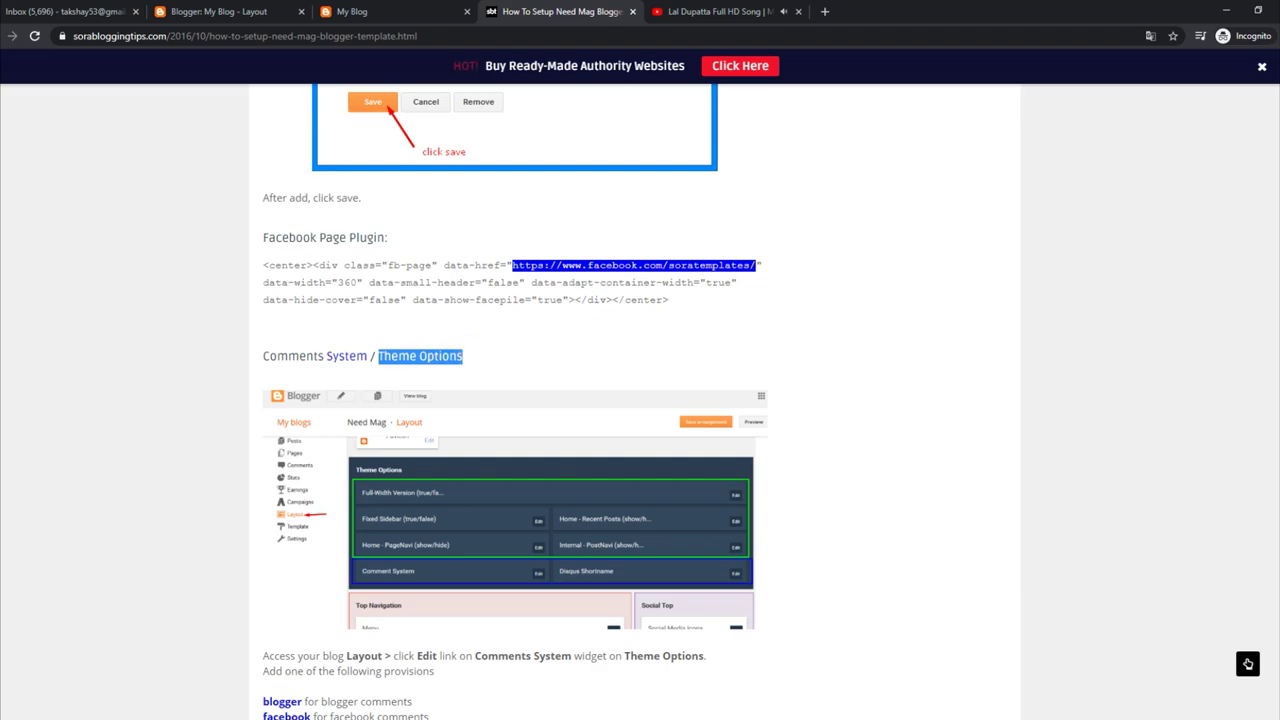
scroll(640, 400, down, 3)
drag(265, 364, 450, 377)
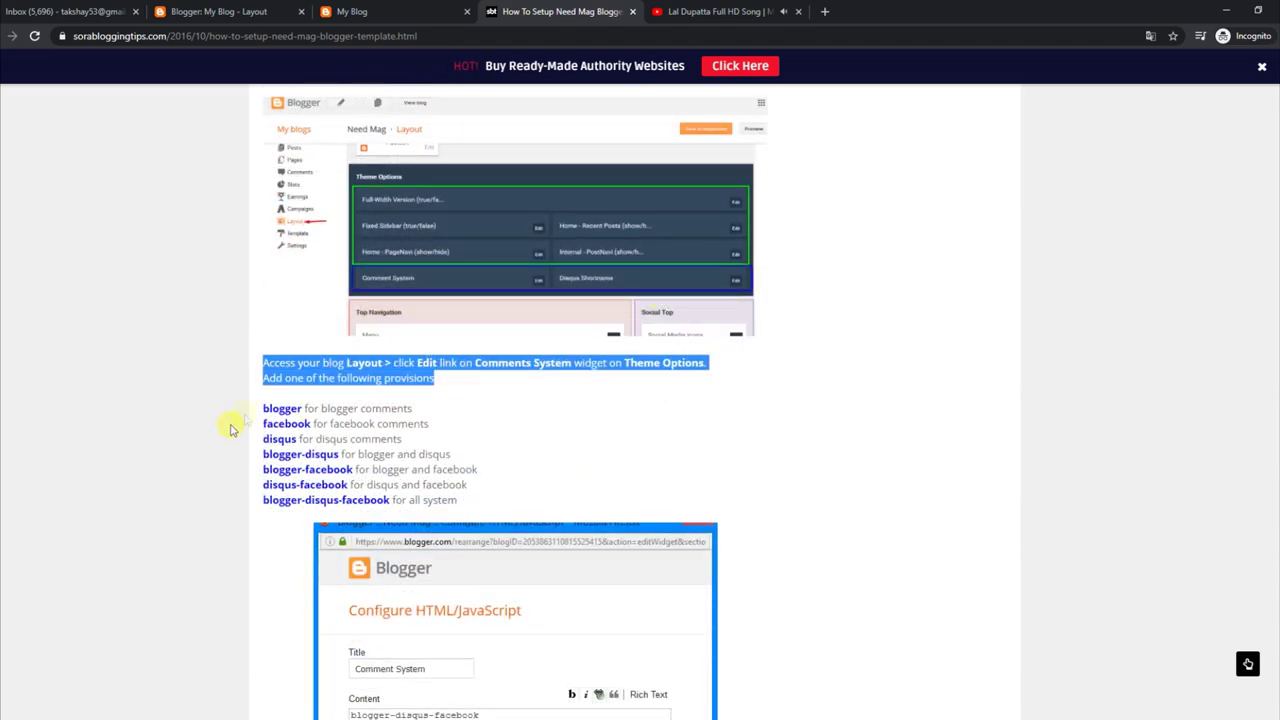
drag(263, 408, 423, 412)
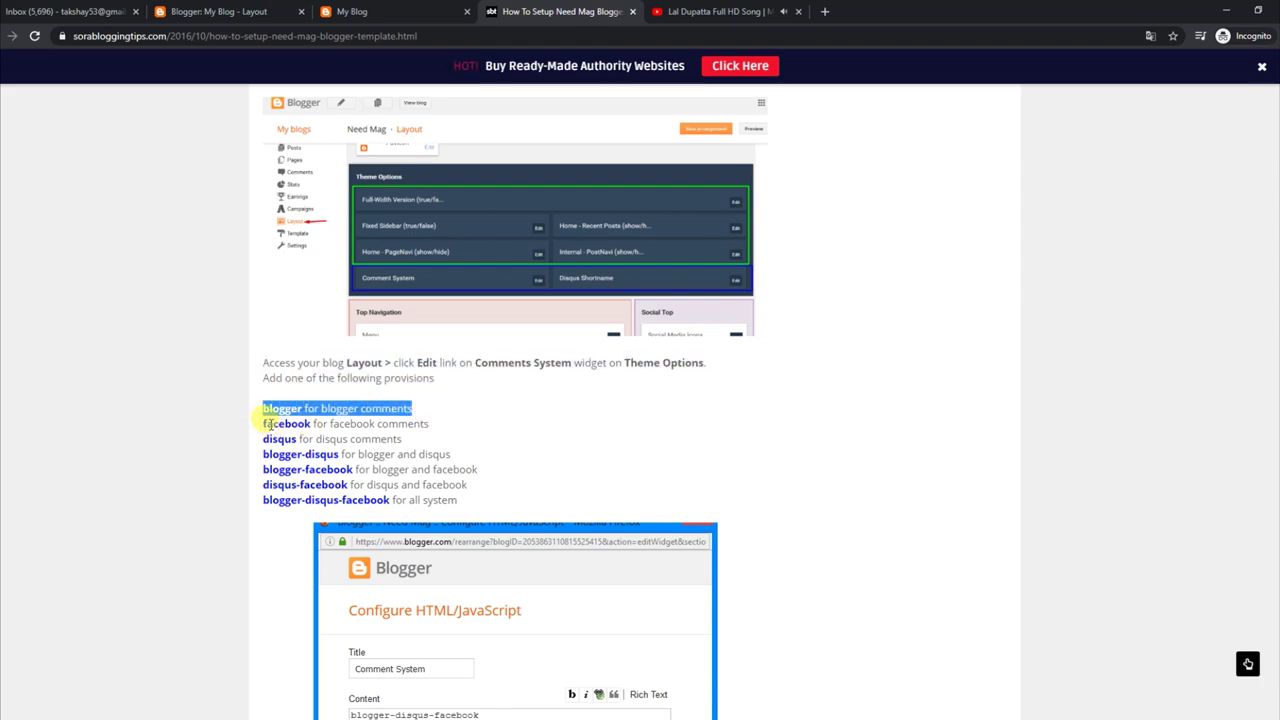
drag(265, 421, 459, 428)
drag(264, 442, 408, 441)
drag(263, 458, 462, 455)
drag(267, 468, 481, 474)
drag(264, 484, 486, 489)
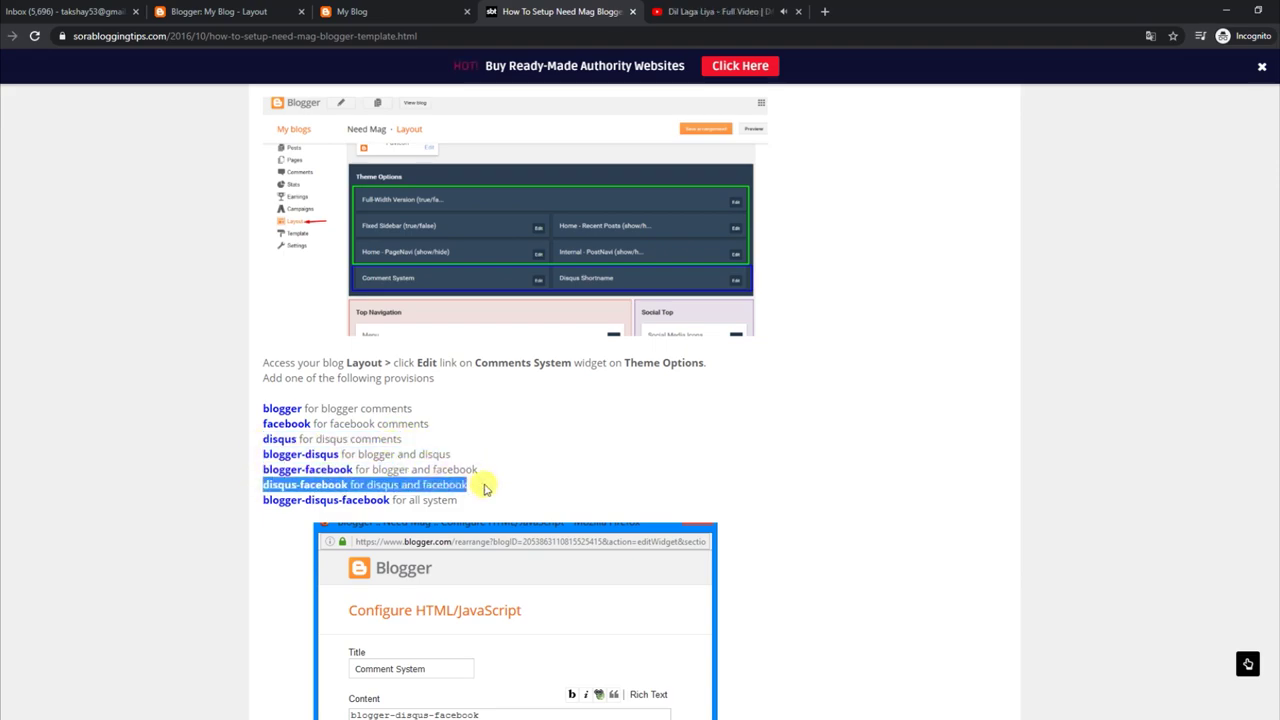
drag(263, 499, 490, 506)
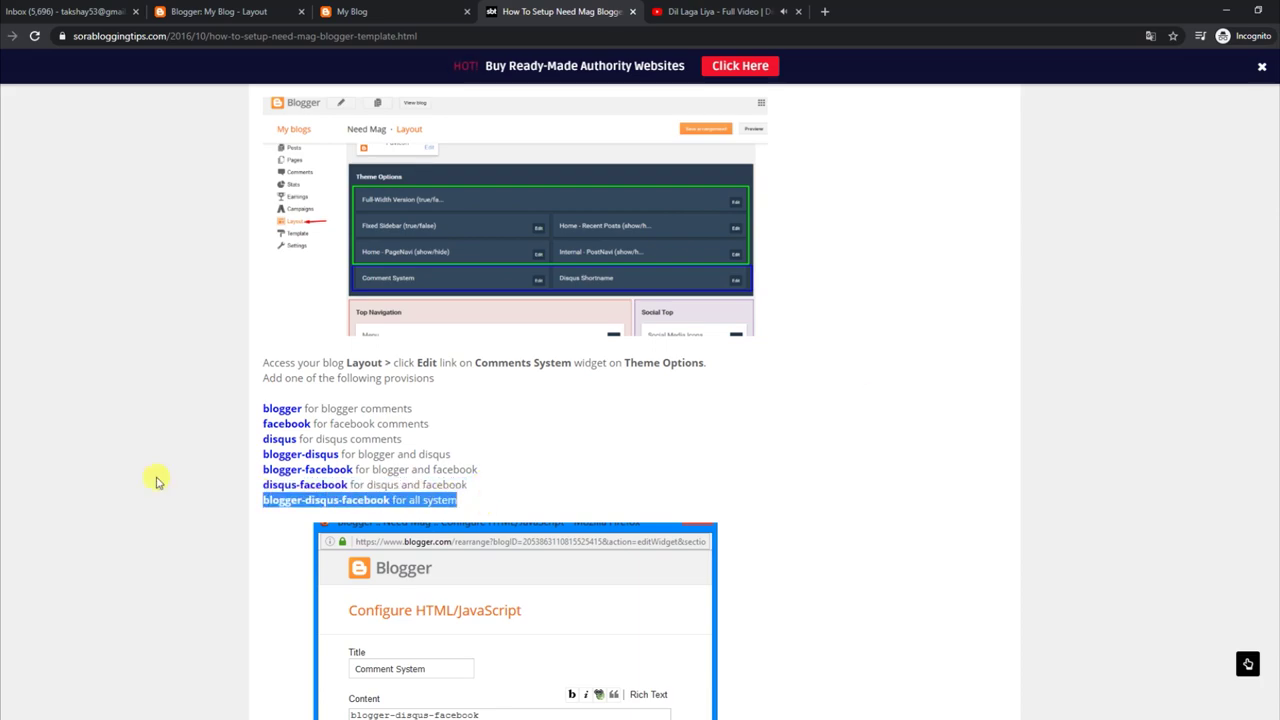
- Read the guide's Disqus Shortname and Theme Options sections, including the Full Width Version setting, and return to the blog's Layout page
scroll(640, 400, down, 5)
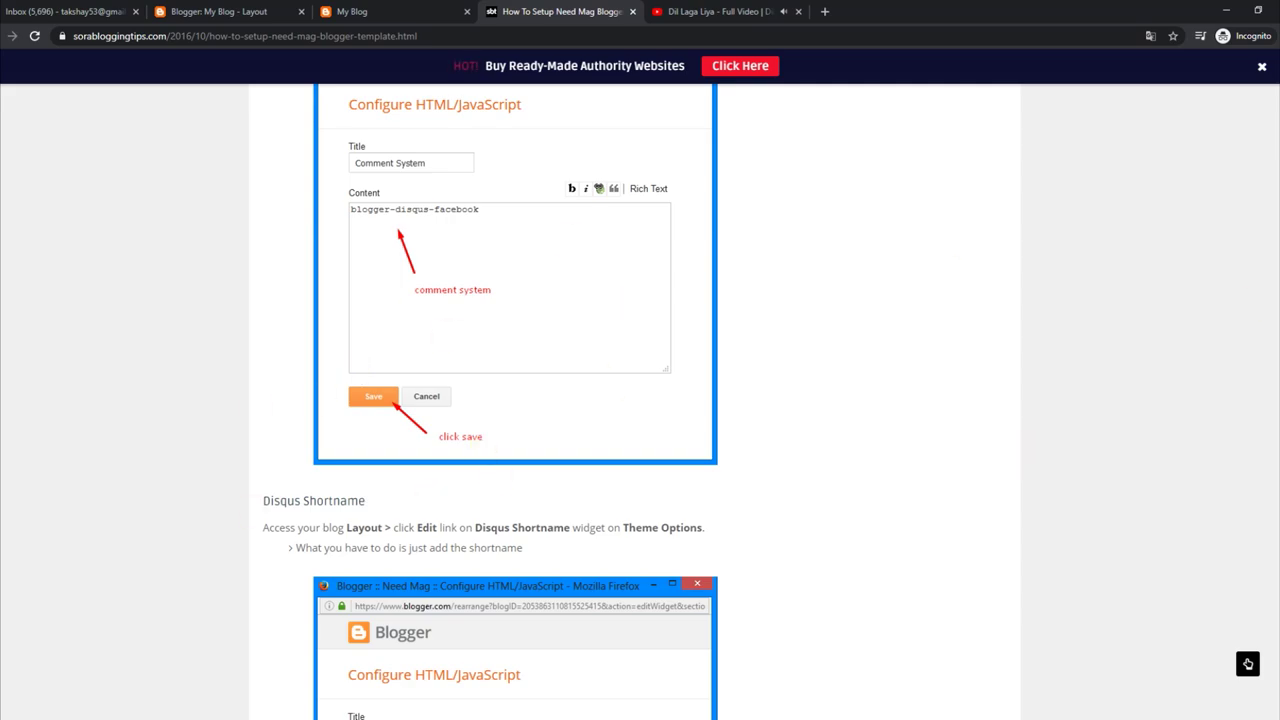
scroll(640, 400, down, 7)
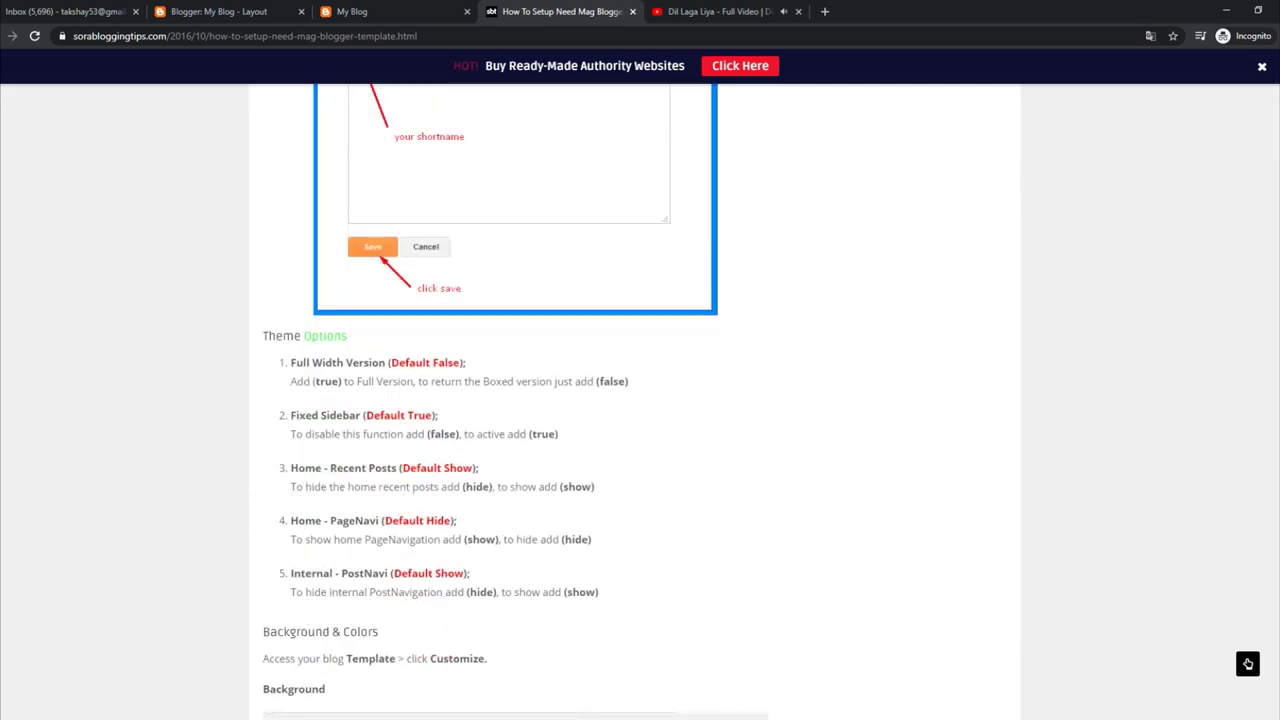
drag(291, 362, 465, 362)
drag(296, 380, 553, 381)
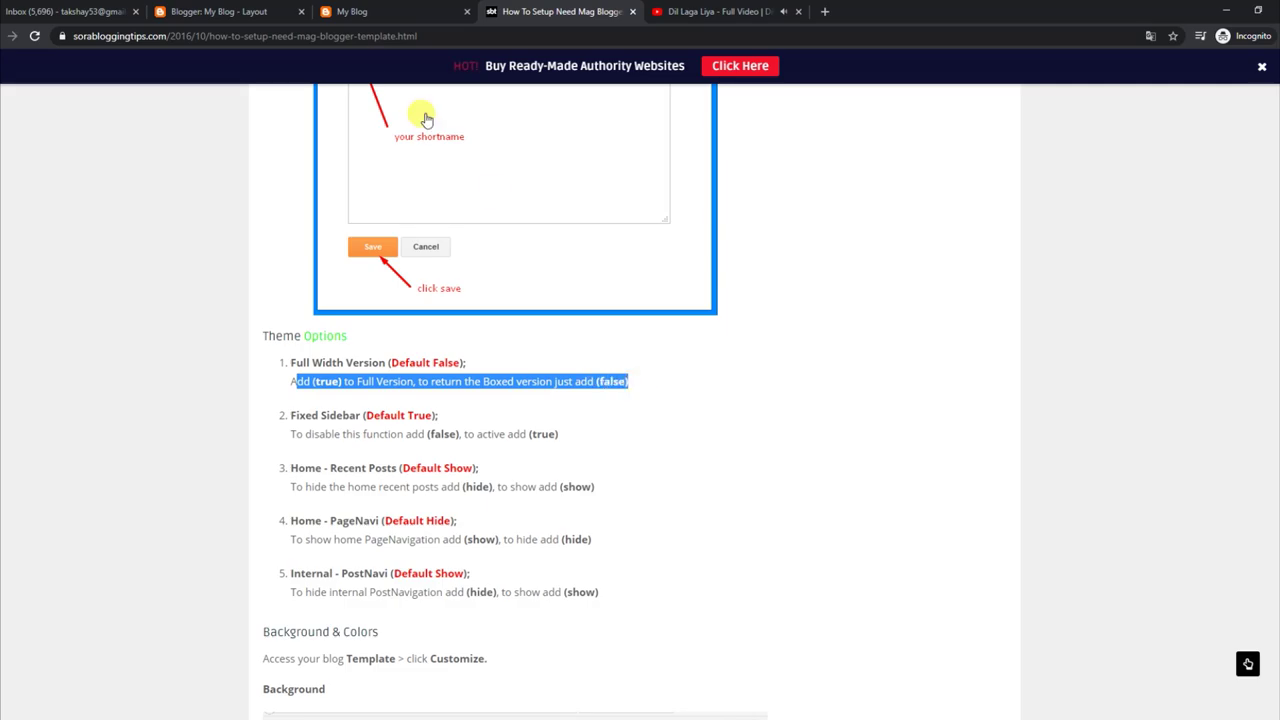
click(352, 11)
click(205, 11)
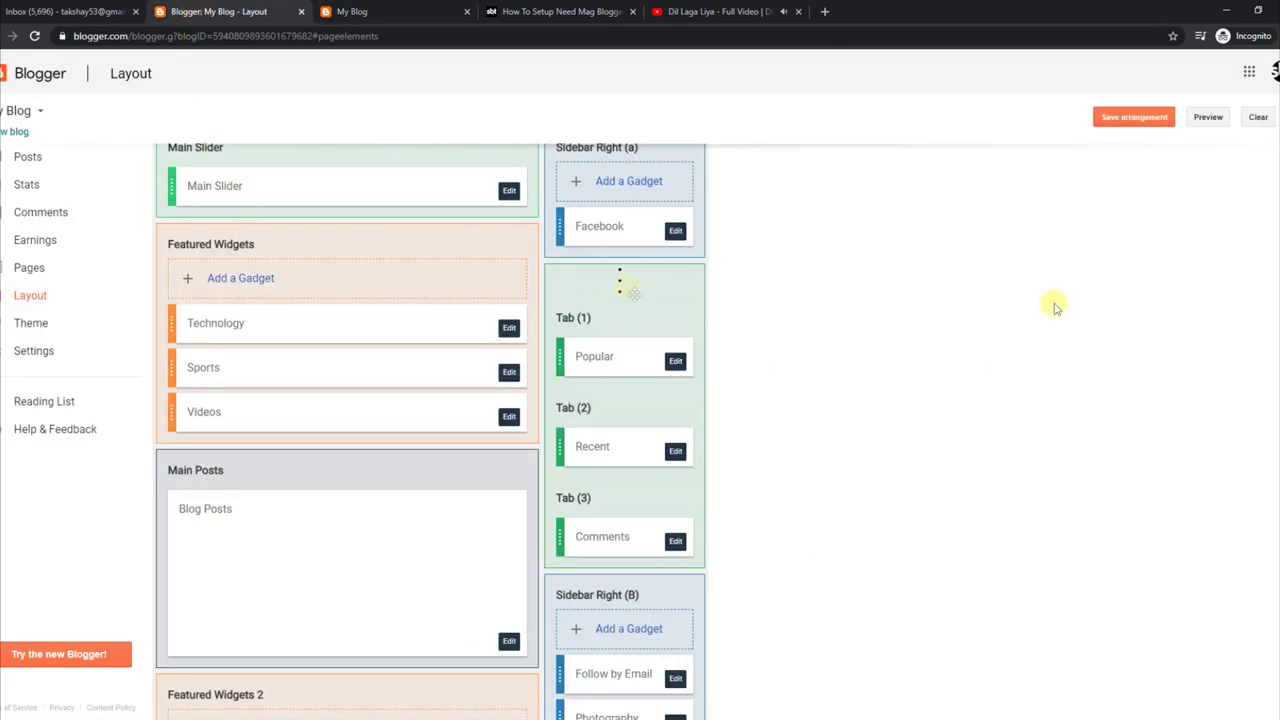
- Save the Full-Width Version option as false and the Fixed Sidebar option as true in Theme Options
drag(1277, 410, 1277, 195)
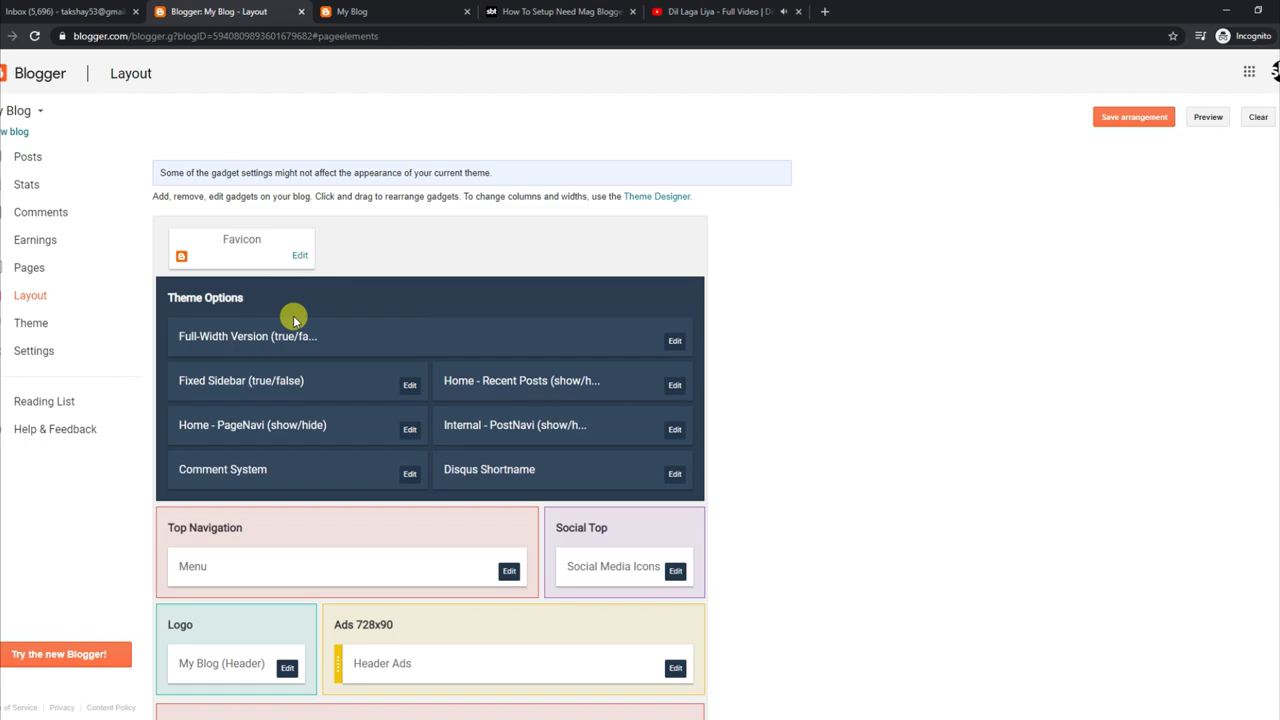
click(672, 341)
drag(102, 222, 59, 224)
click(90, 410)
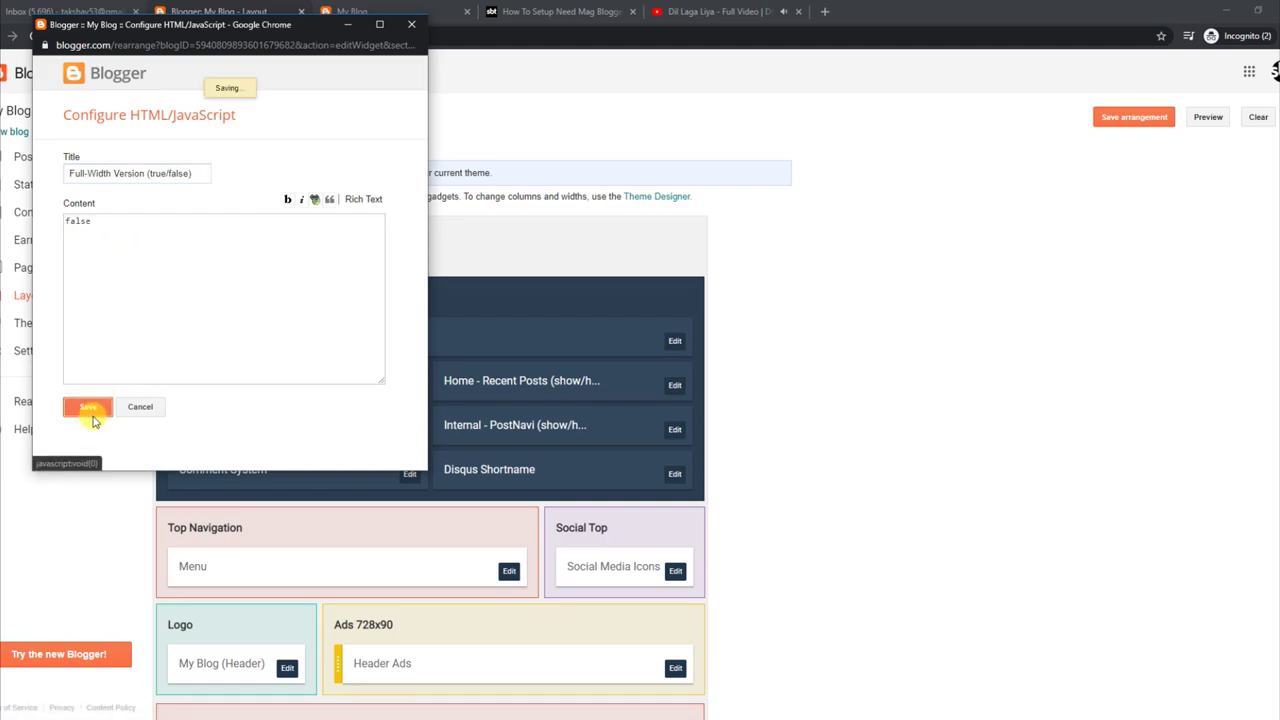
click(410, 385)
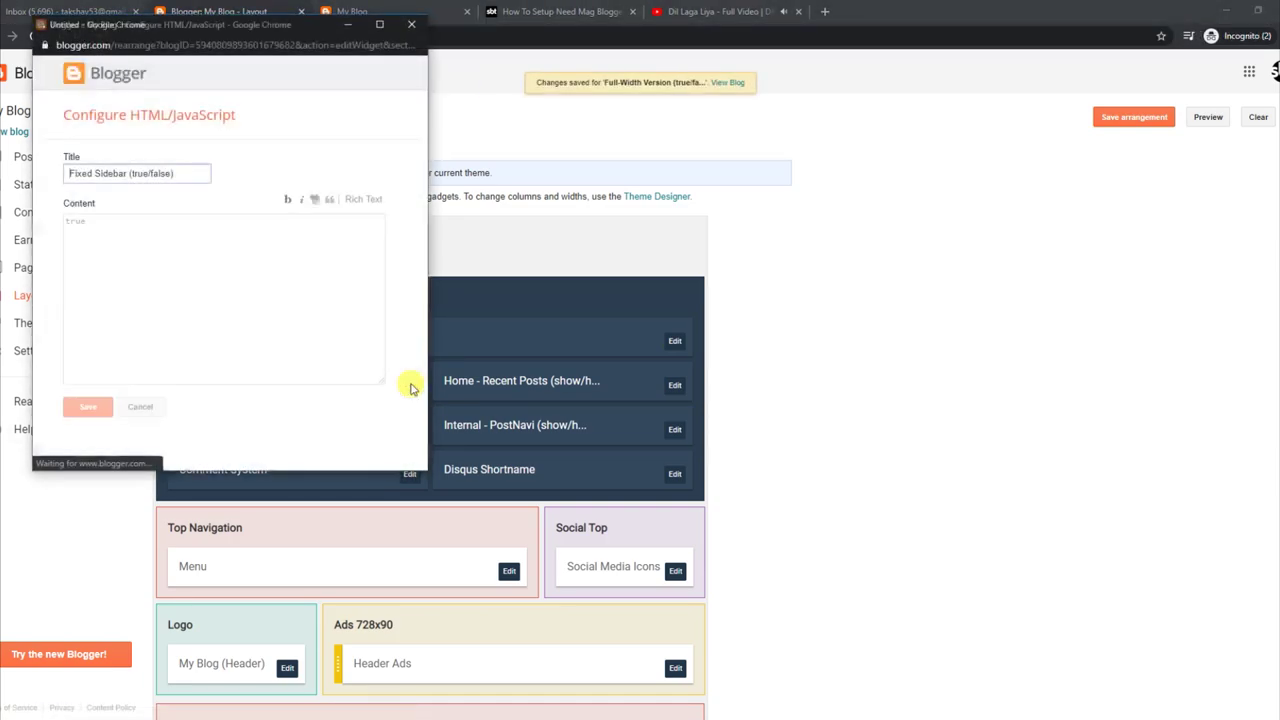
drag(88, 221, 58, 222)
click(96, 407)
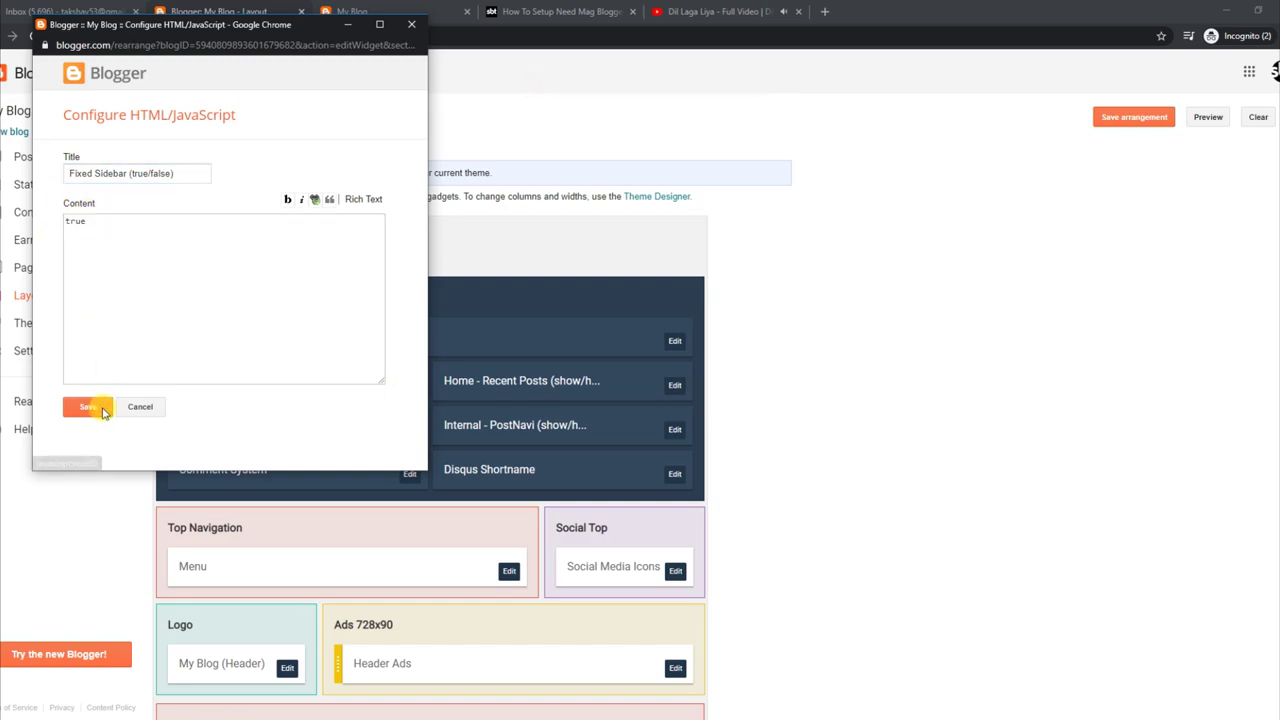
- Save the Home - Recent Posts option as show and the Home - PageNavi option as hide
click(672, 386)
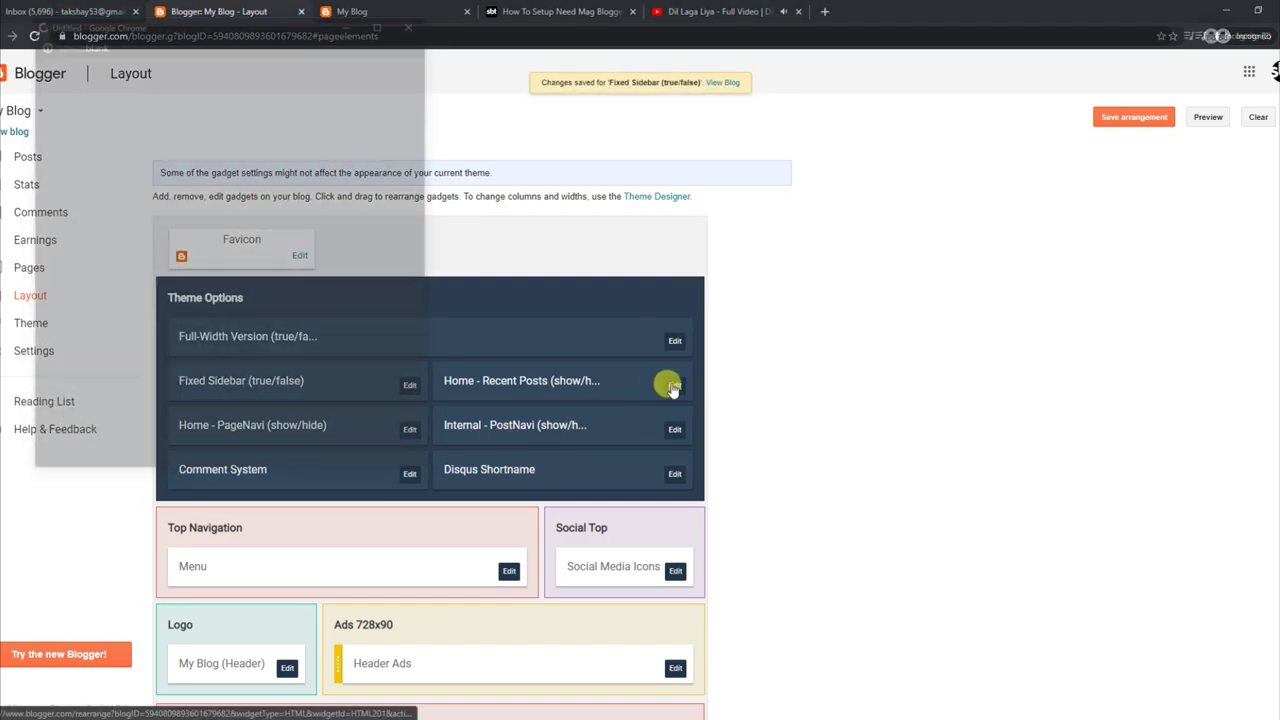
drag(89, 223, 20, 222)
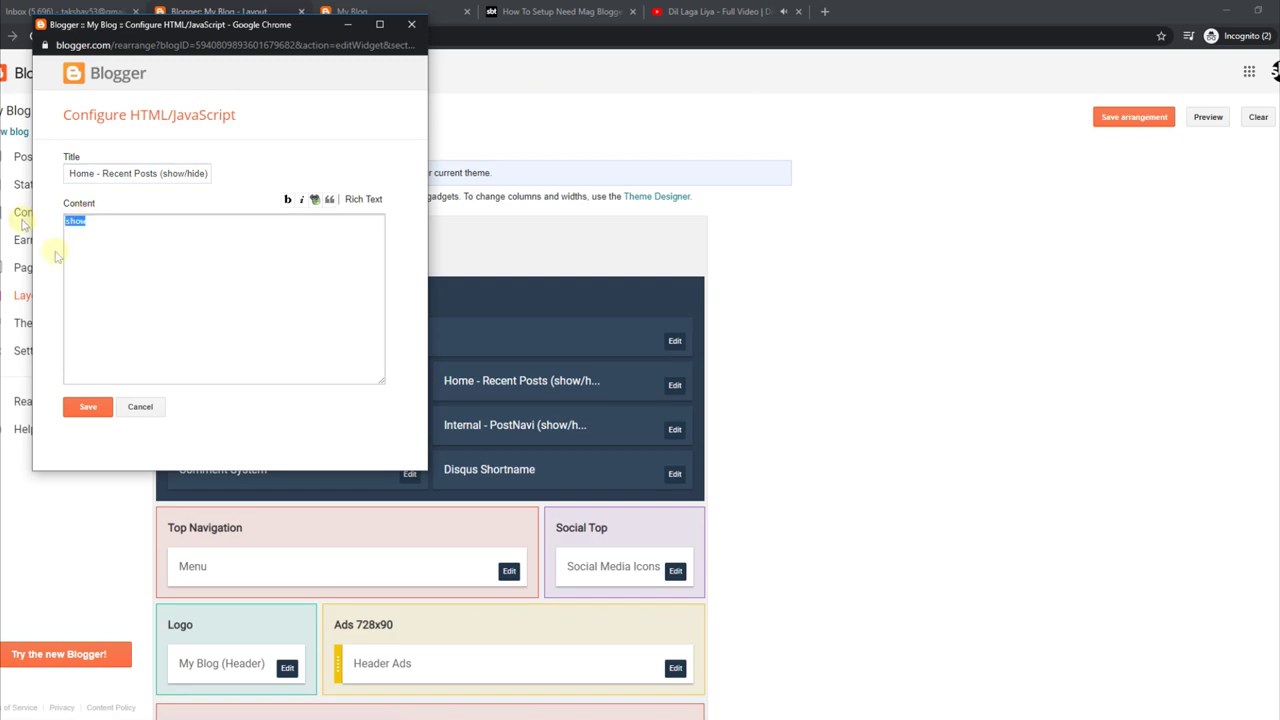
click(90, 407)
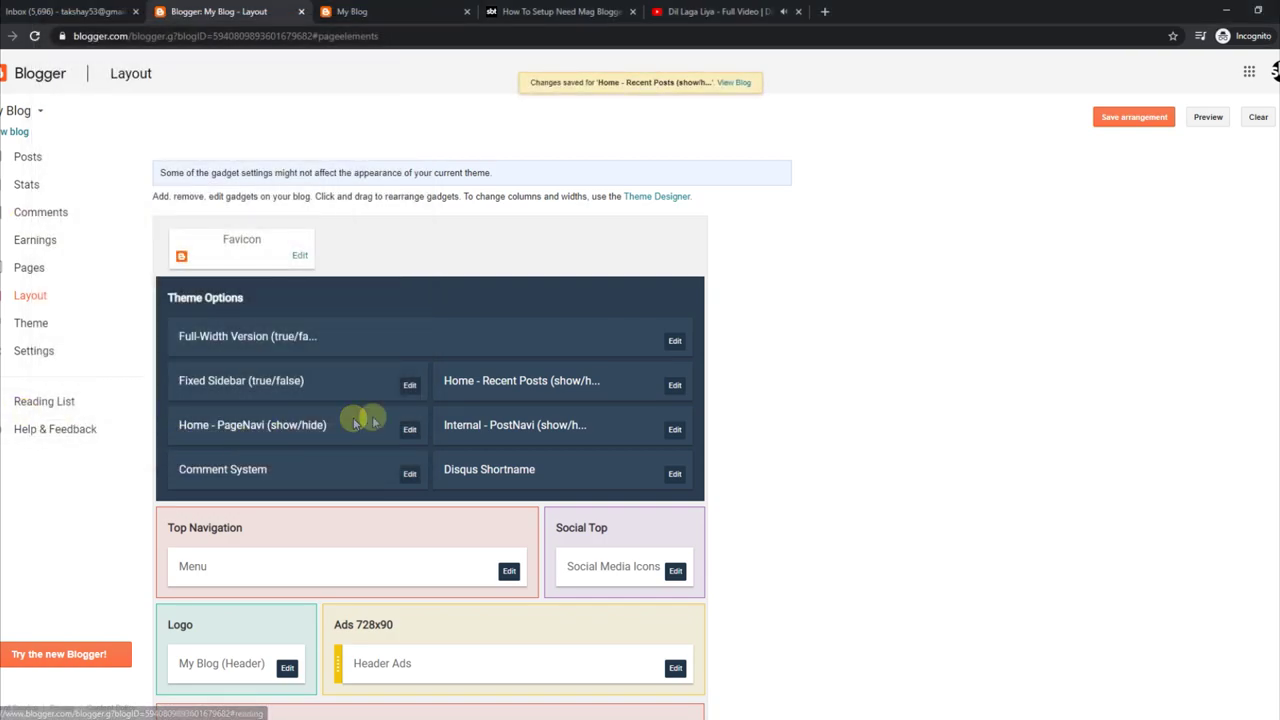
click(405, 429)
drag(100, 224, 40, 228)
click(90, 407)
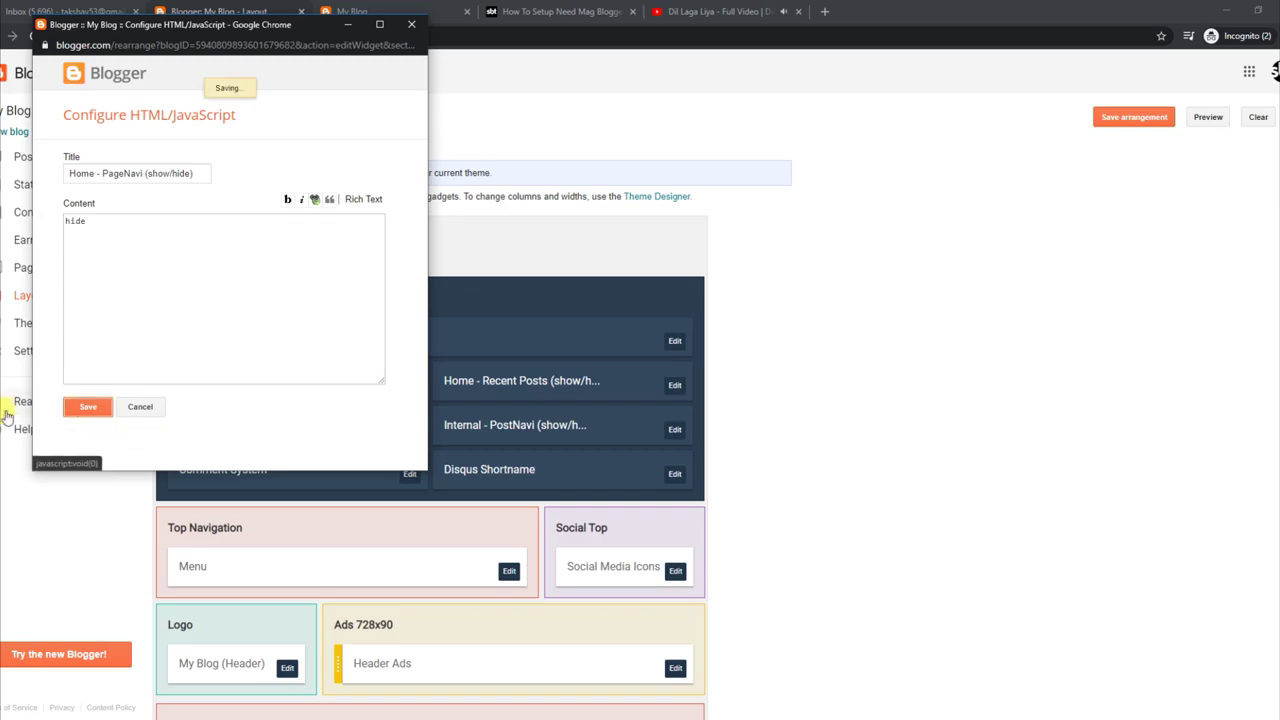
- Check the contents of the Internal - PostNavi and Comment System theme options, closing each without saving
click(677, 430)
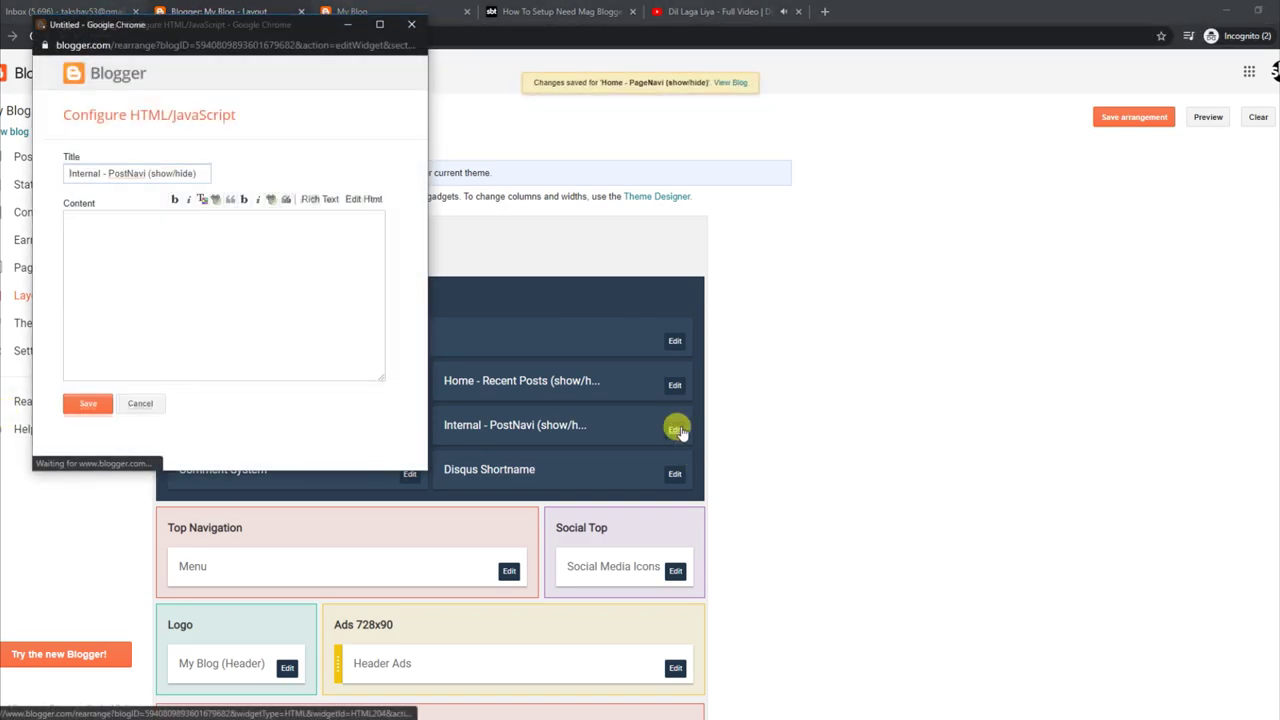
click(150, 242)
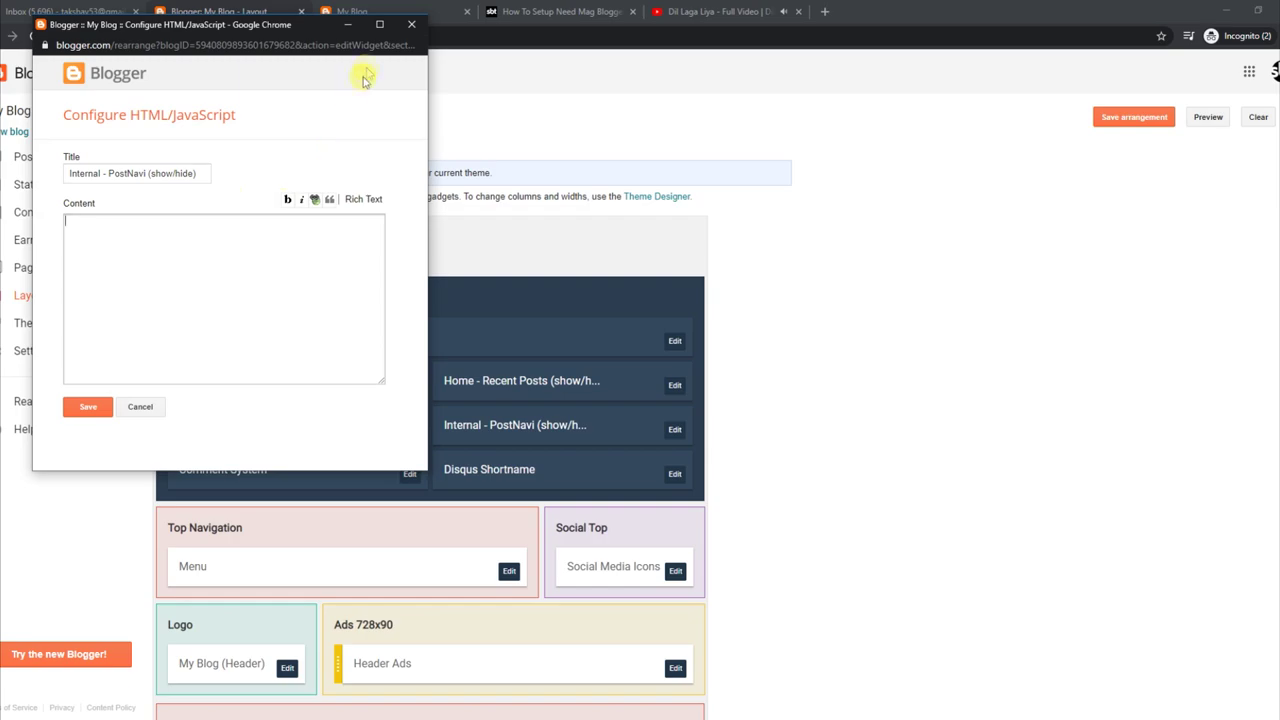
click(409, 29)
click(409, 472)
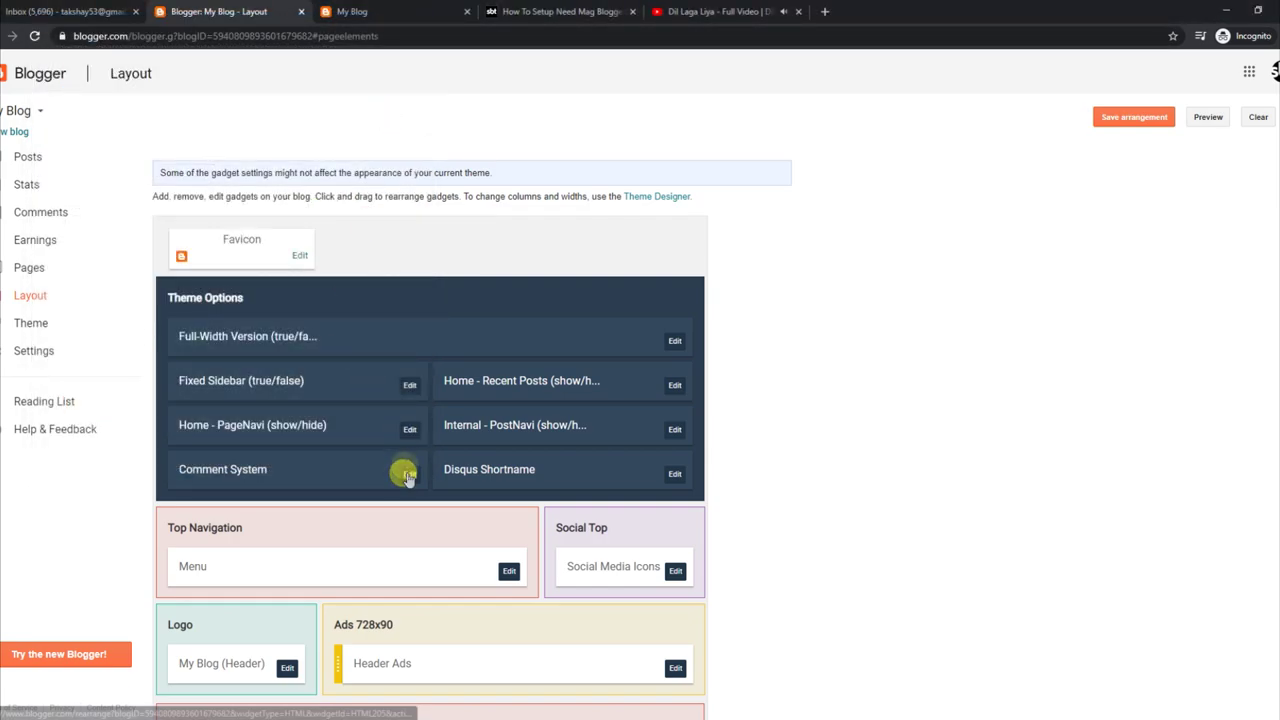
drag(201, 223, 62, 227)
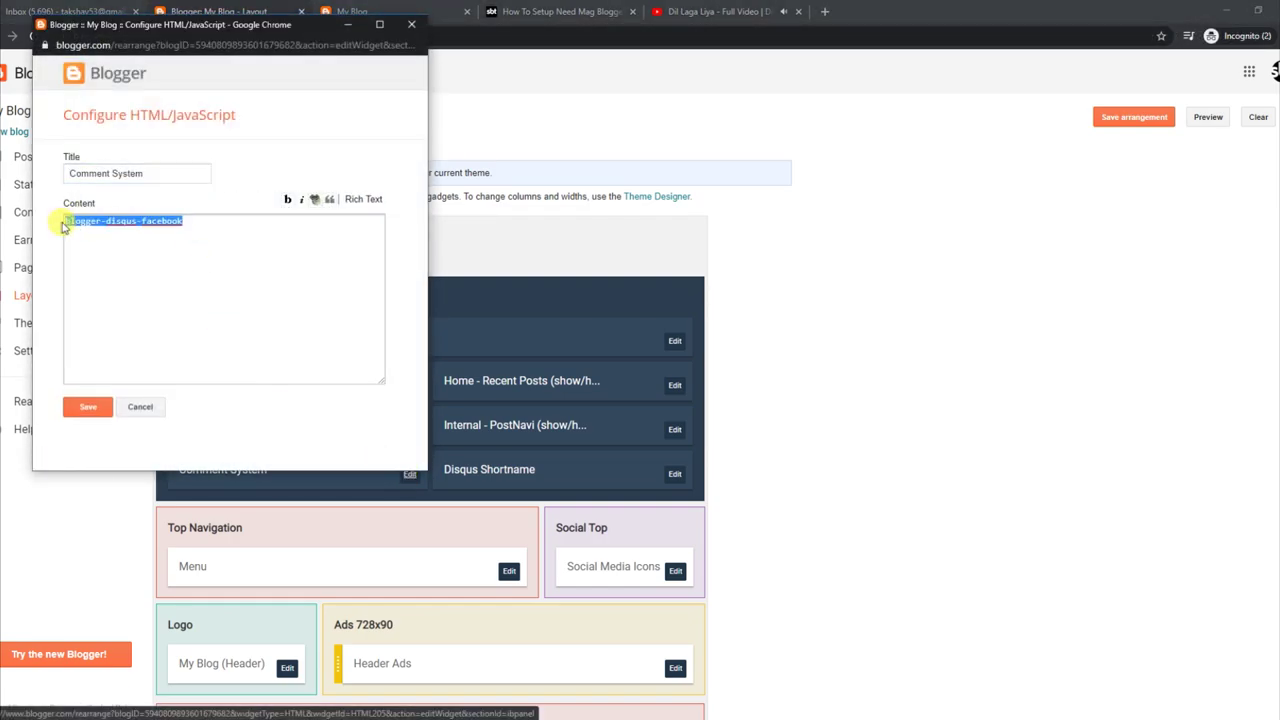
click(409, 29)
- Review the Disqus Shortname theme option and save it as needmag
click(672, 473)
drag(110, 221, 63, 224)
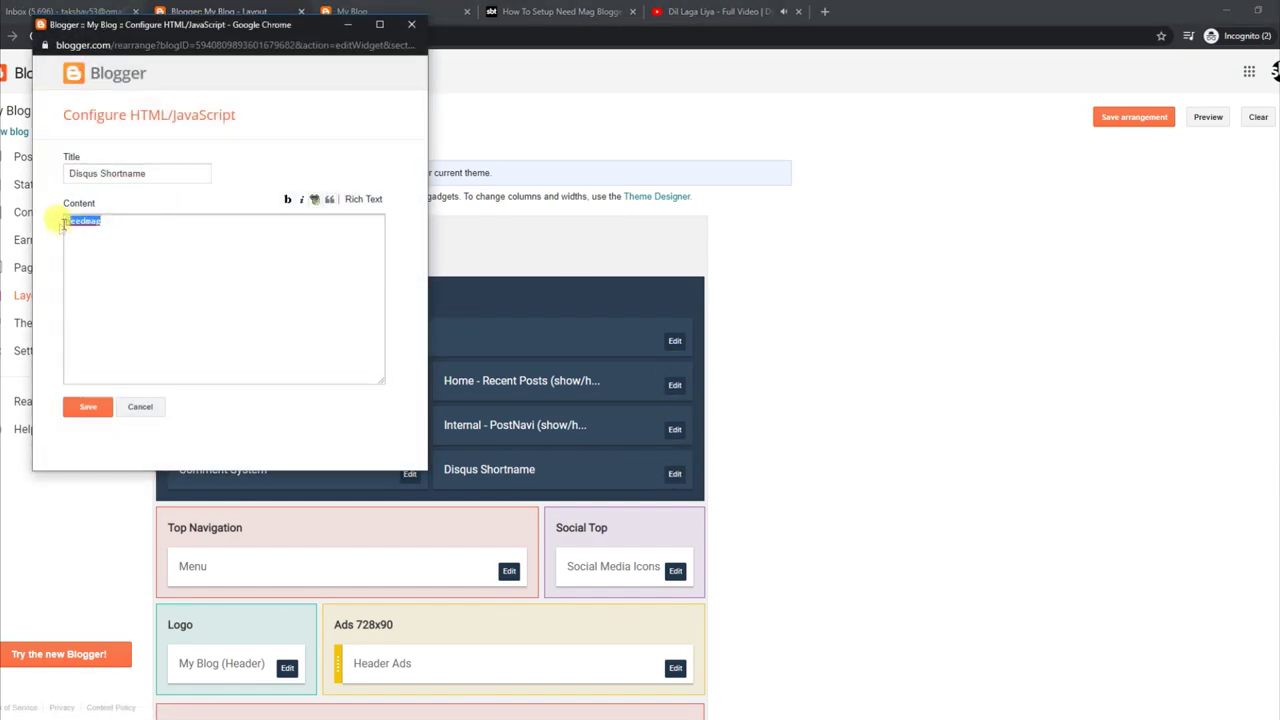
click(86, 408)
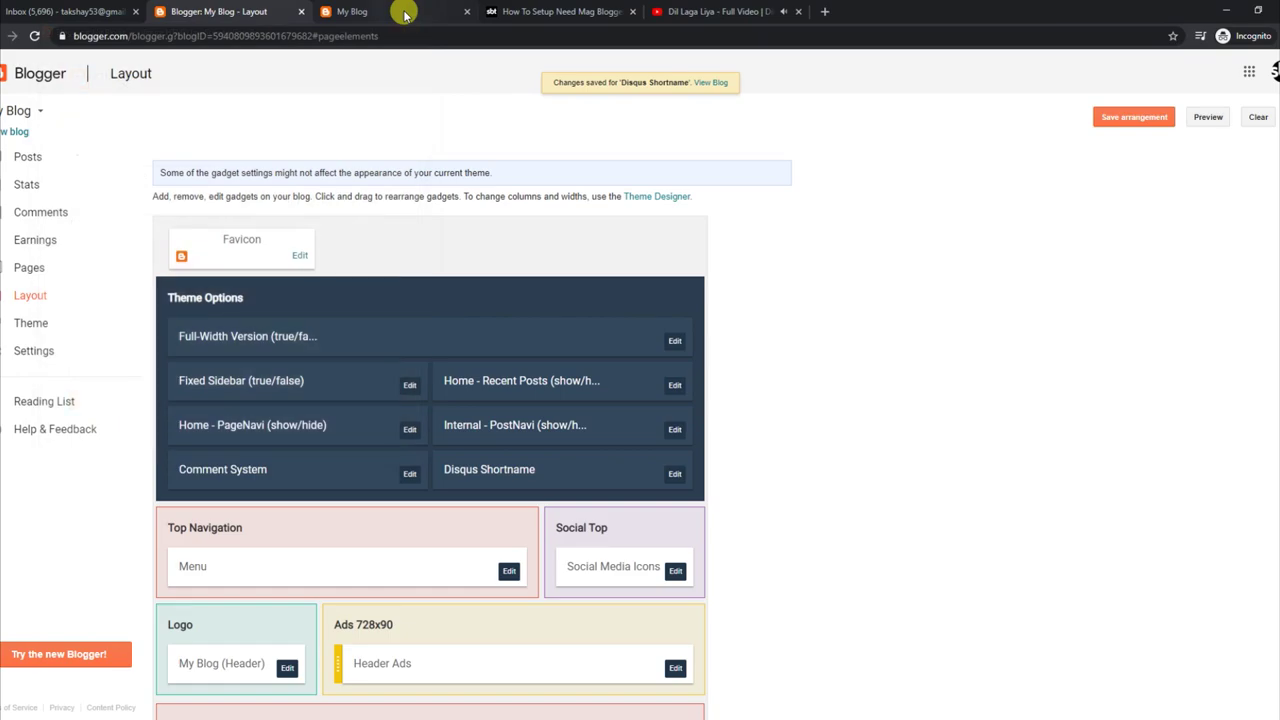
- Return to the setup guide and read its Theme Options entries for Fixed Sidebar, Home - Recent Posts and Home - PageNavi
click(397, 12)
click(618, 11)
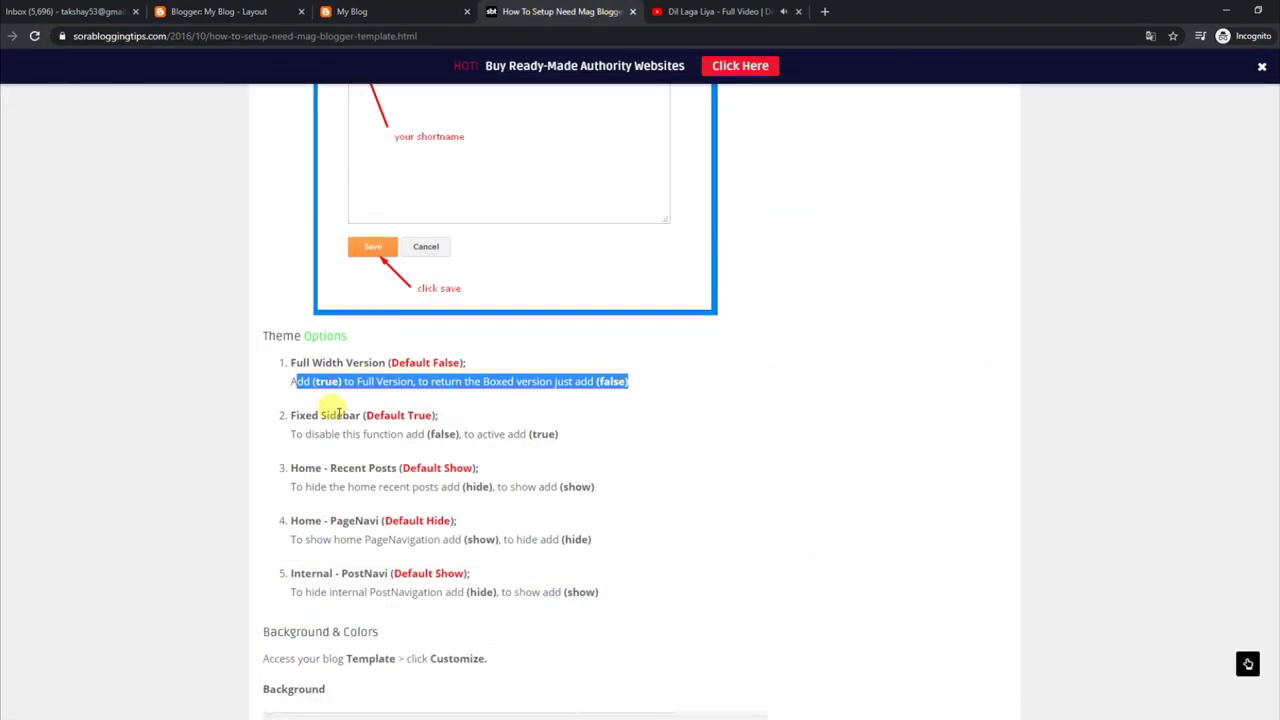
drag(291, 411, 563, 445)
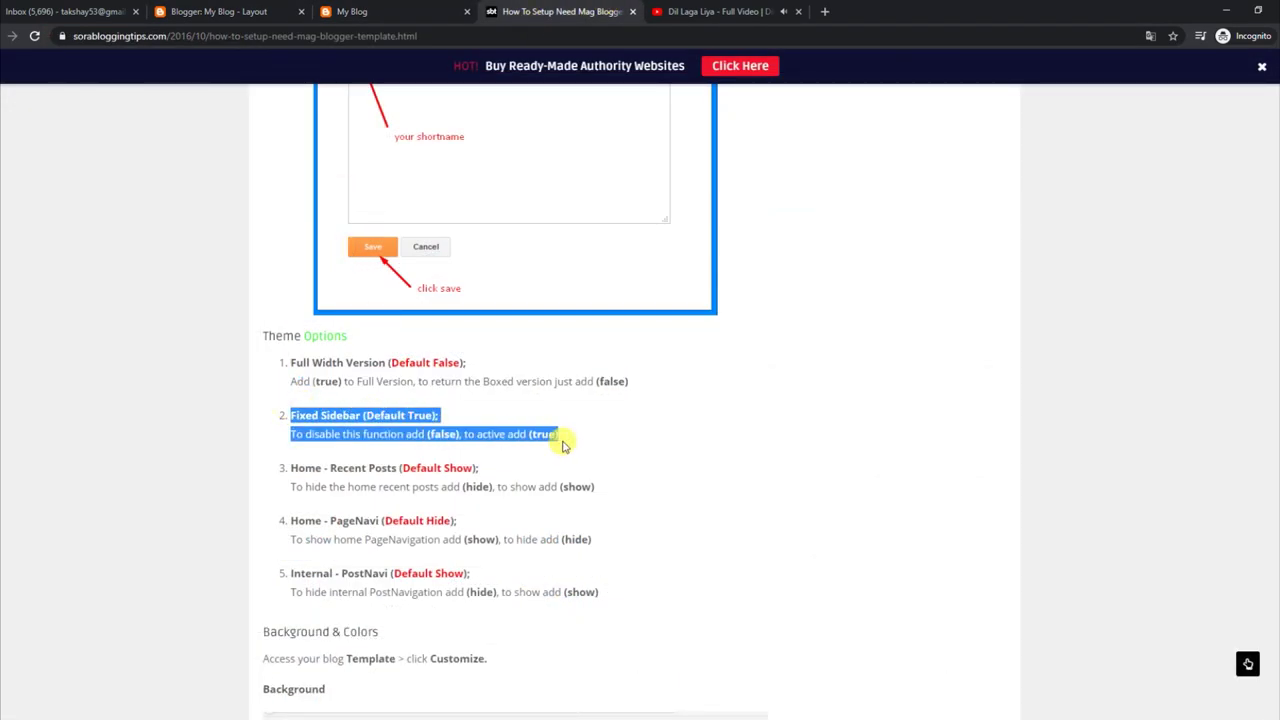
drag(291, 468, 606, 492)
drag(290, 518, 601, 530)
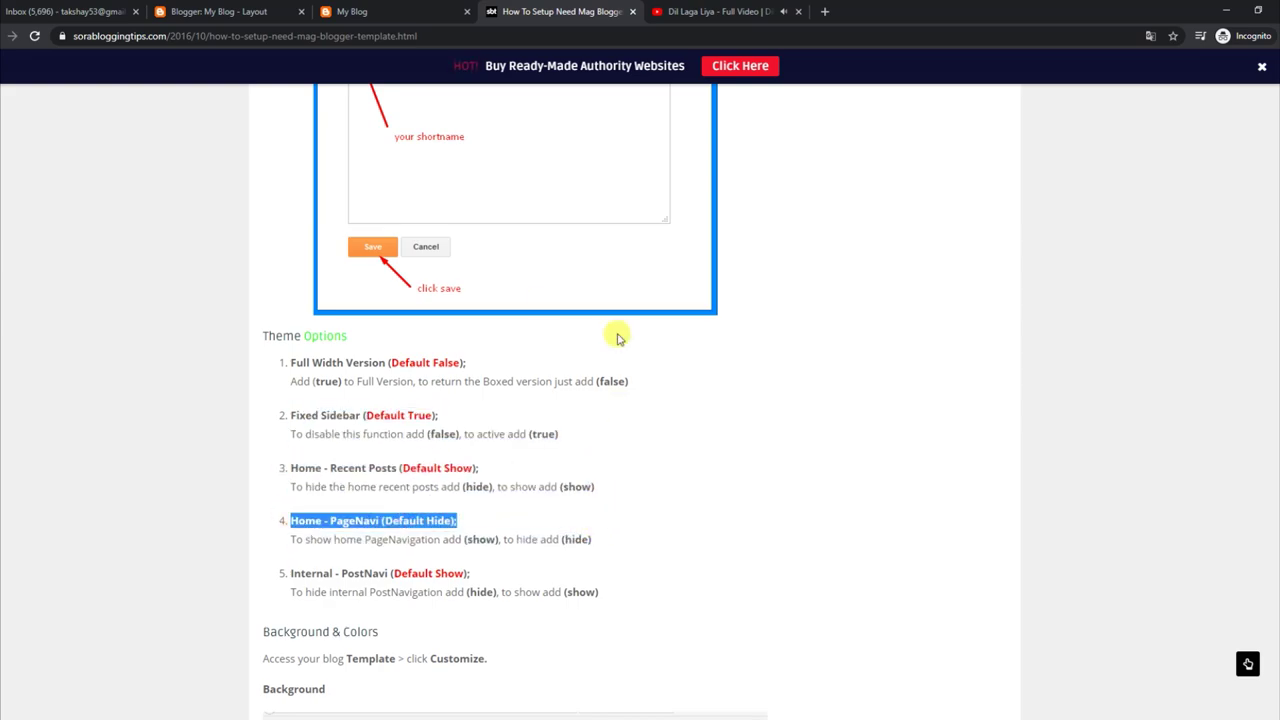
click(909, 278)
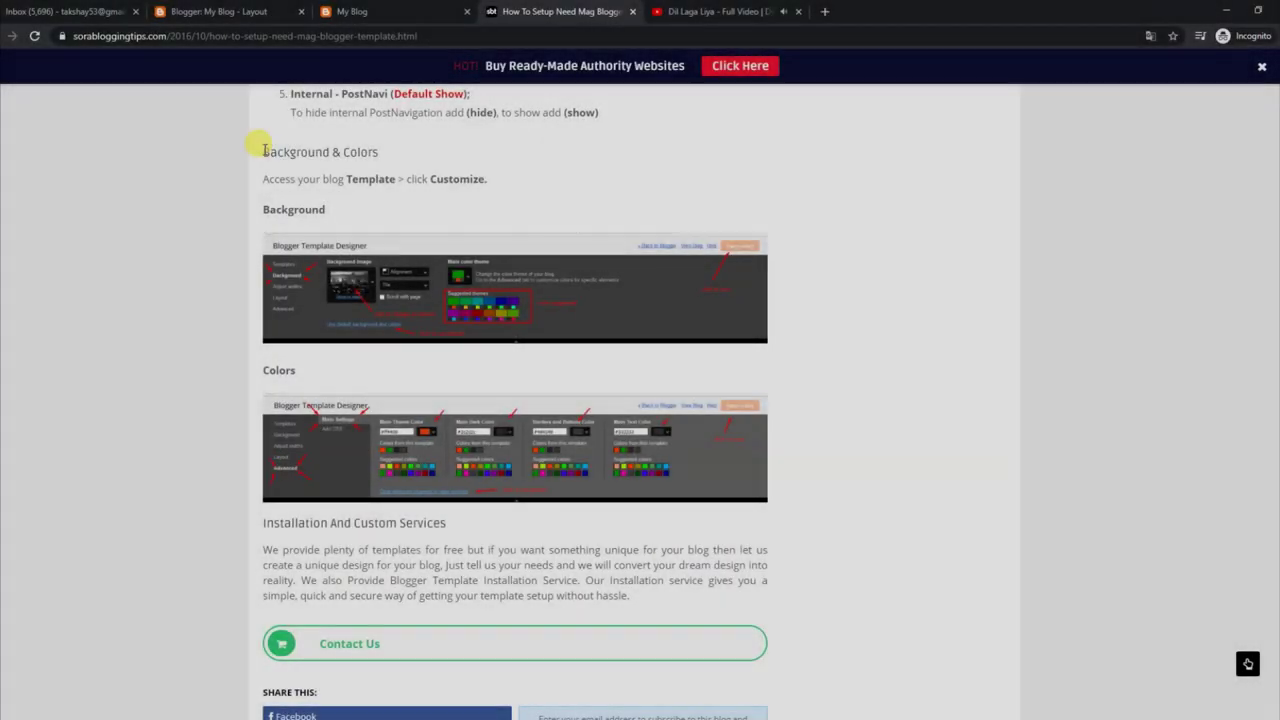
- Read the guide's Background & Colors section, including where to access the template customization and the Background instructions
drag(263, 150, 383, 152)
drag(266, 178, 466, 178)
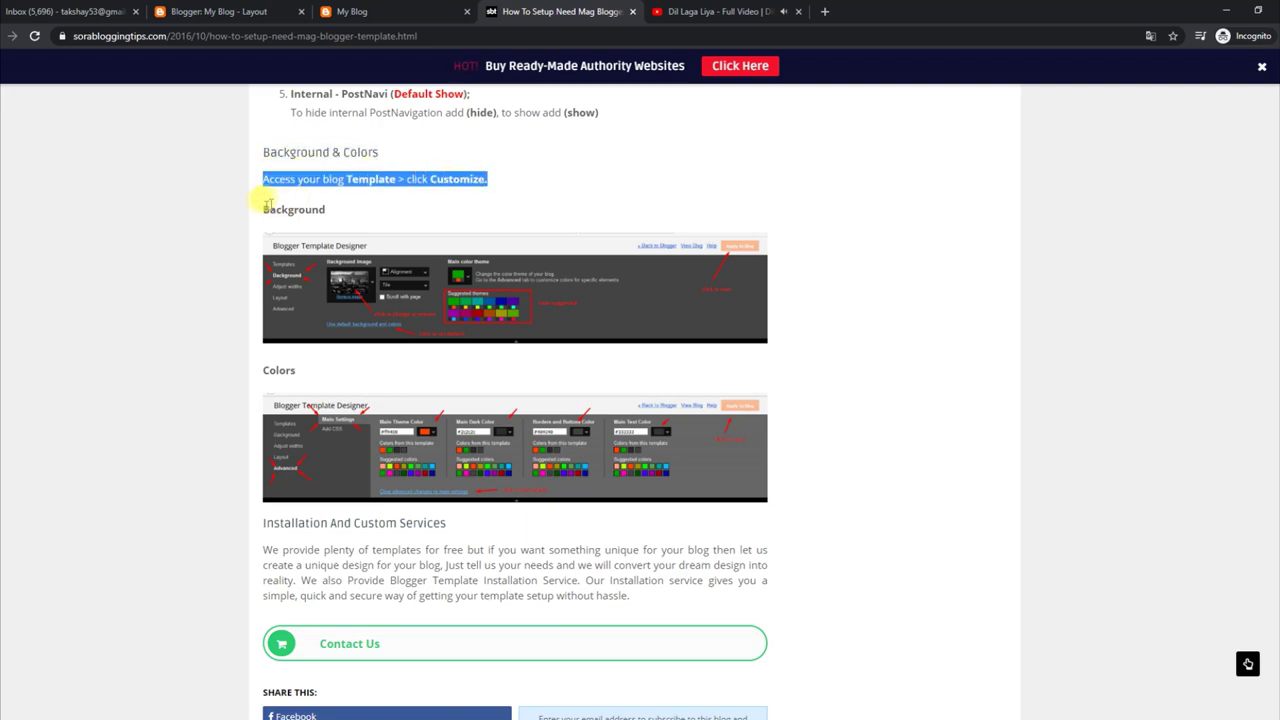
drag(257, 209, 350, 210)
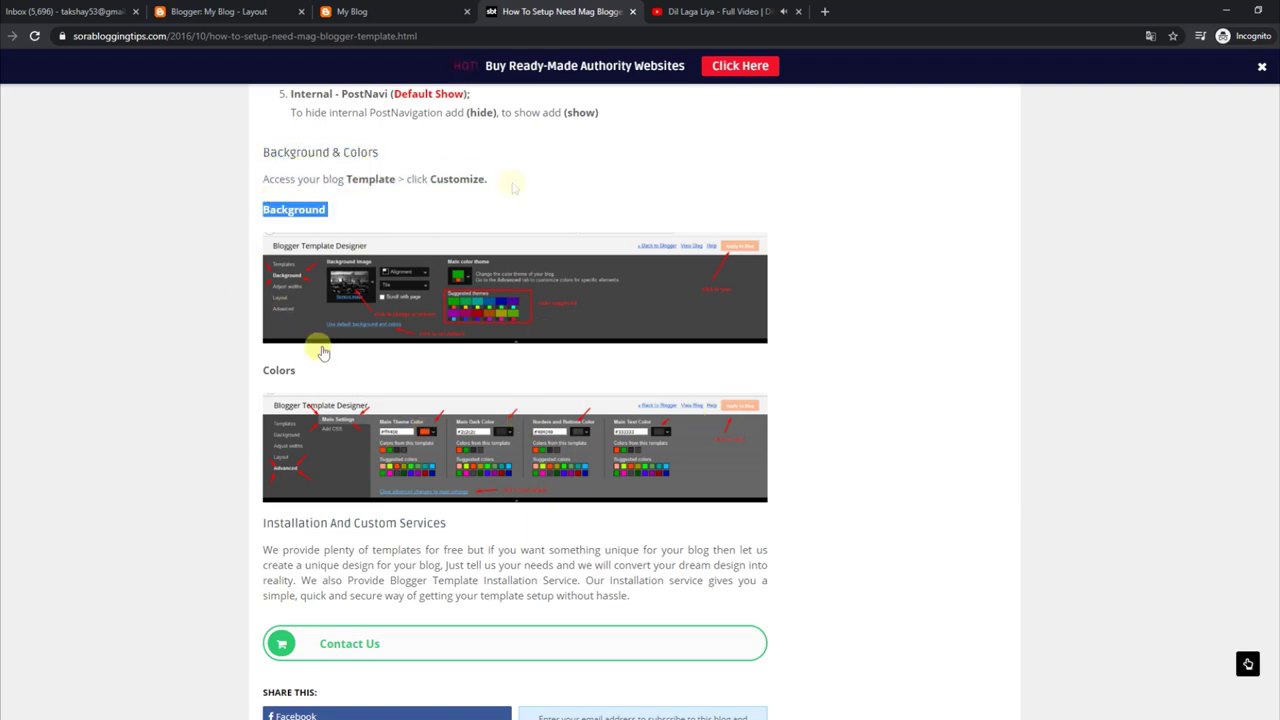
- Go back to the blog's dashboard, start customizing its theme in the Theme Designer and show the Background settings
click(355, 11)
click(257, 9)
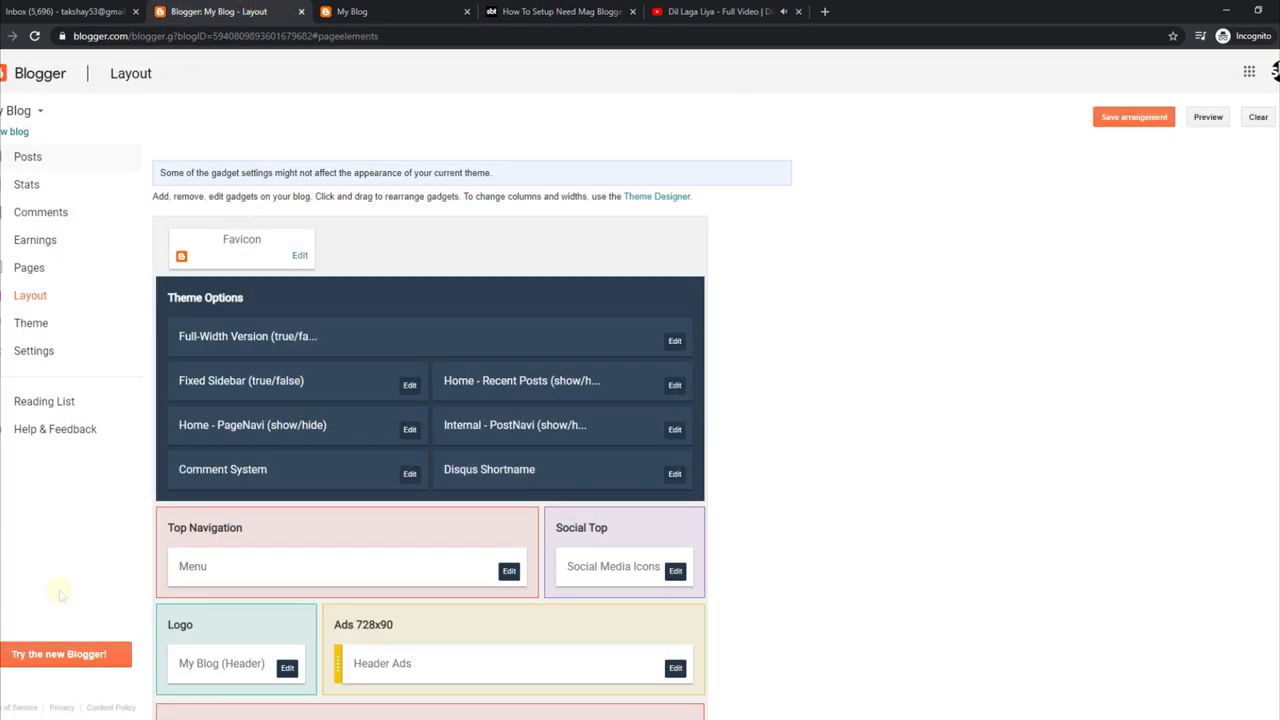
click(63, 330)
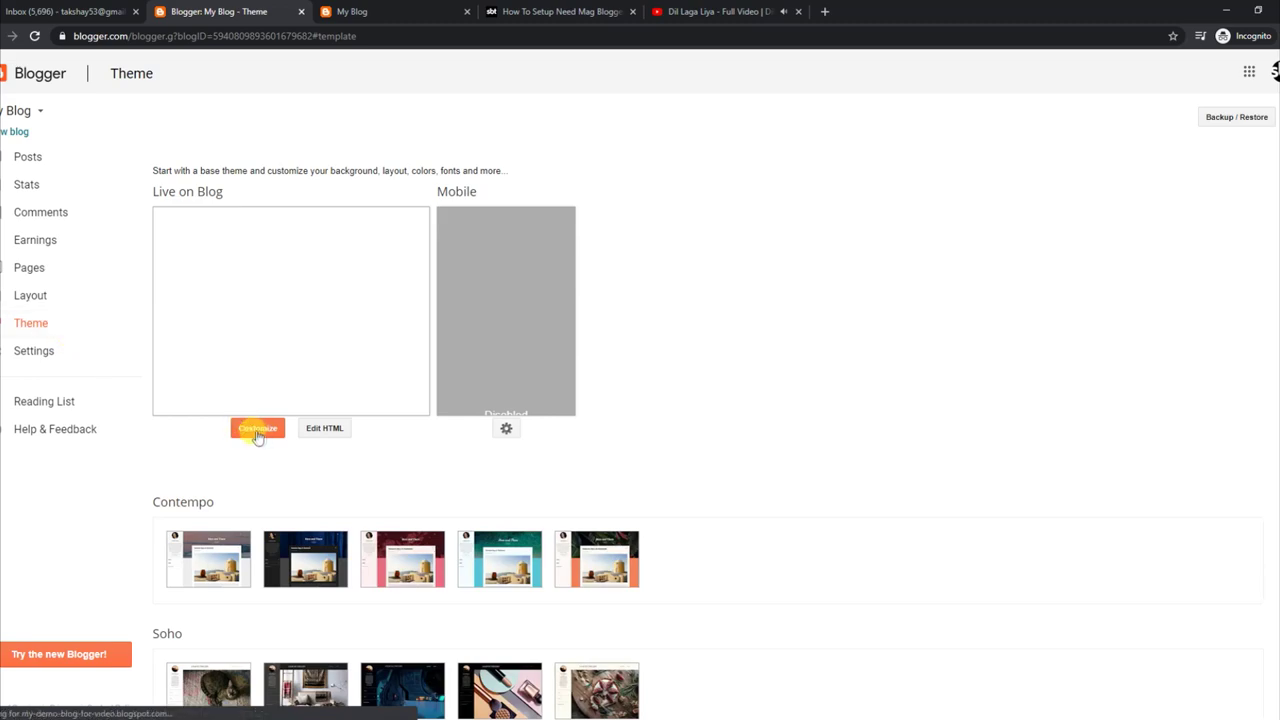
click(258, 432)
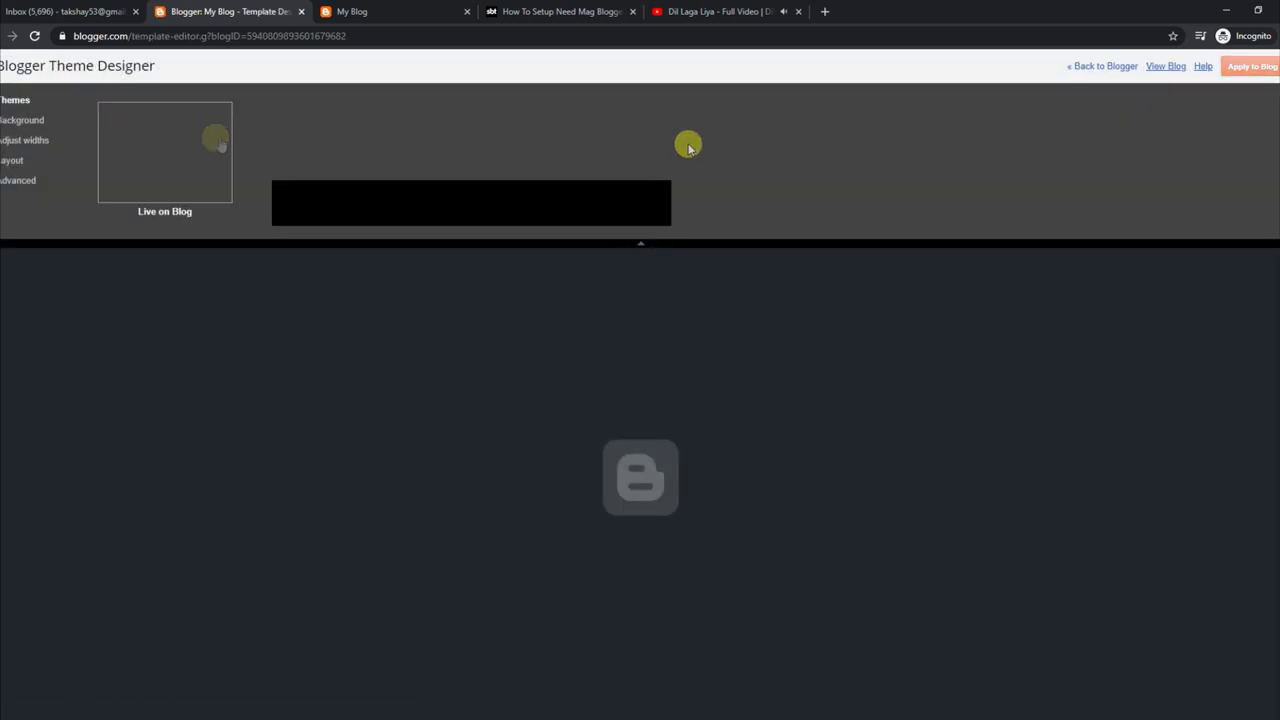
click(31, 125)
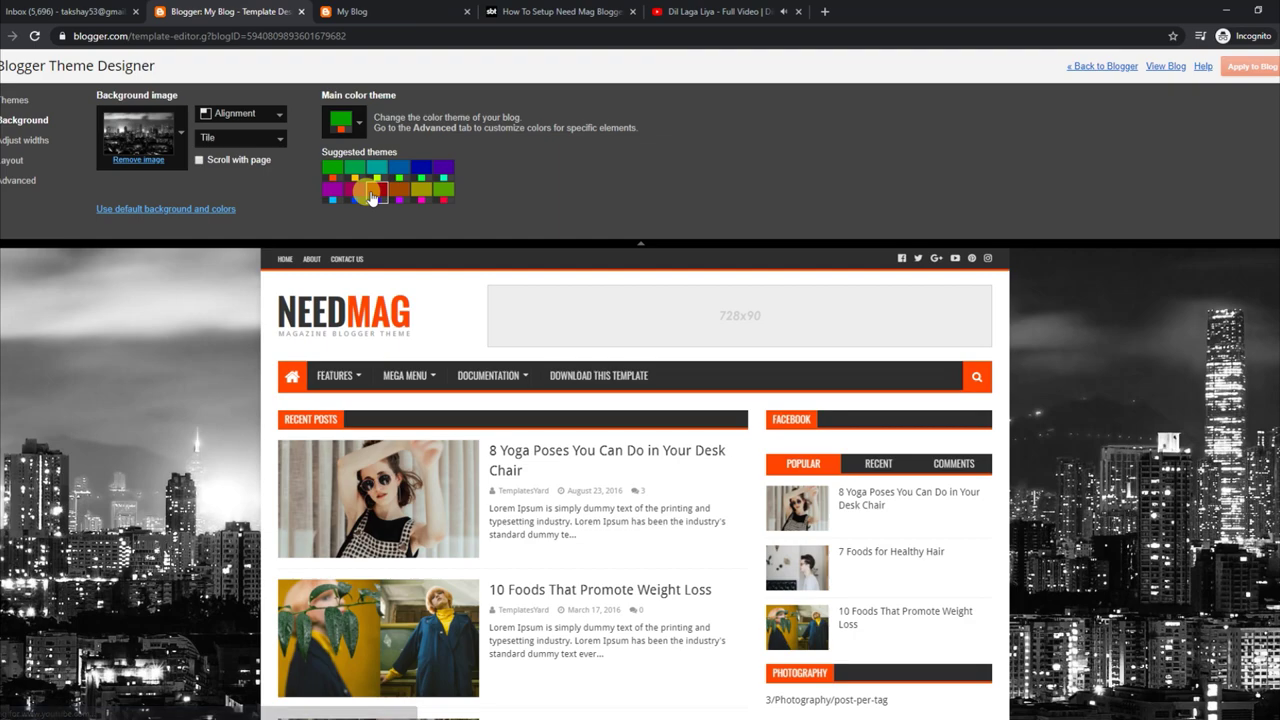
- Try several suggested color themes for the blog and choose the olive one with the magenta accent
click(372, 197)
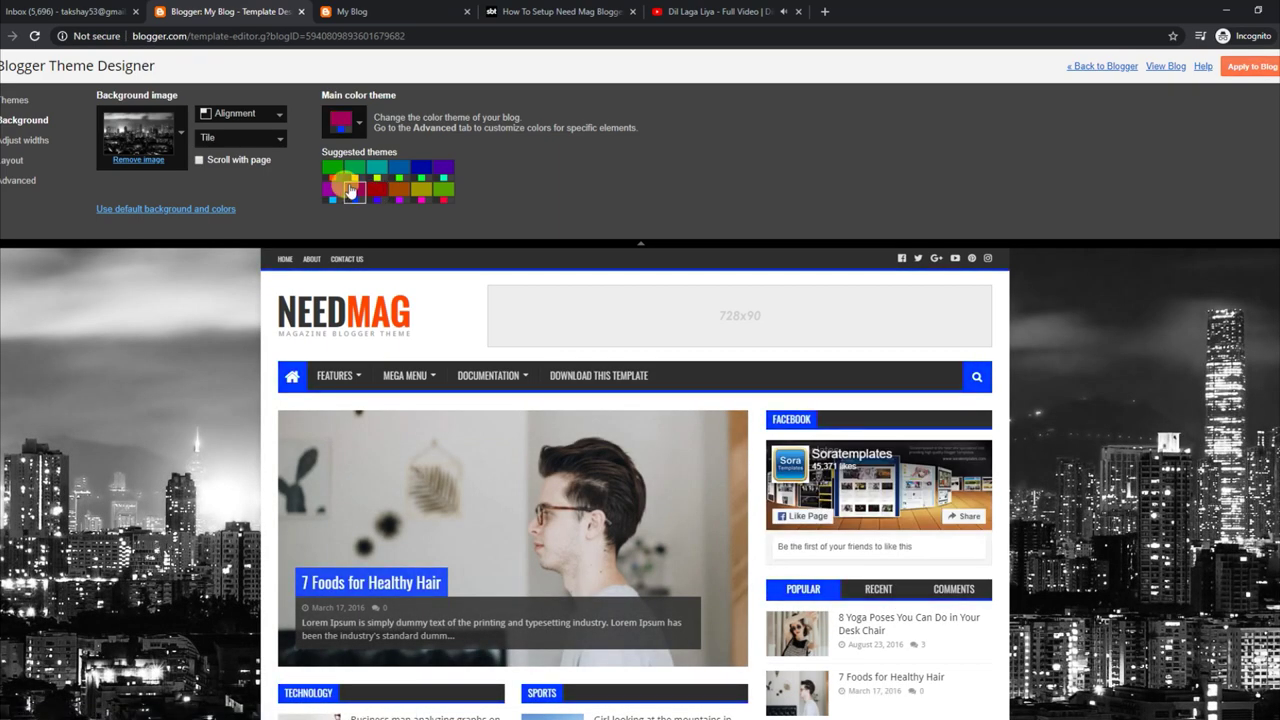
click(338, 195)
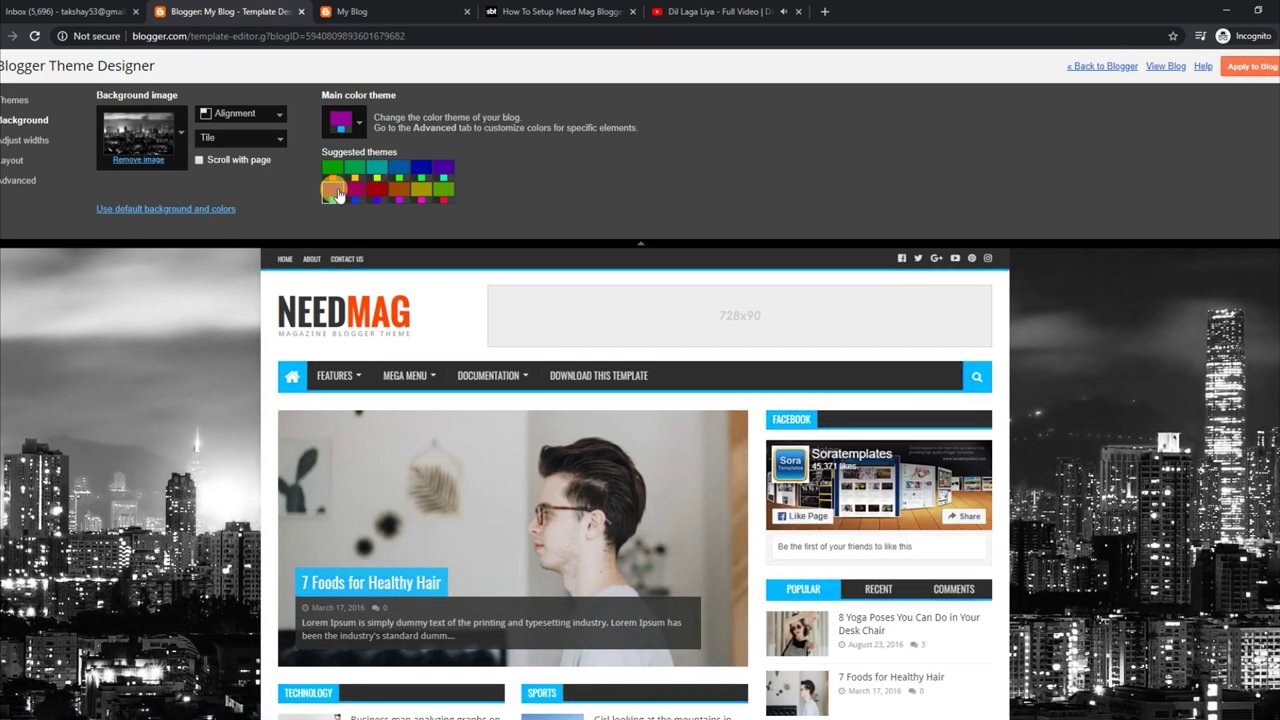
click(425, 194)
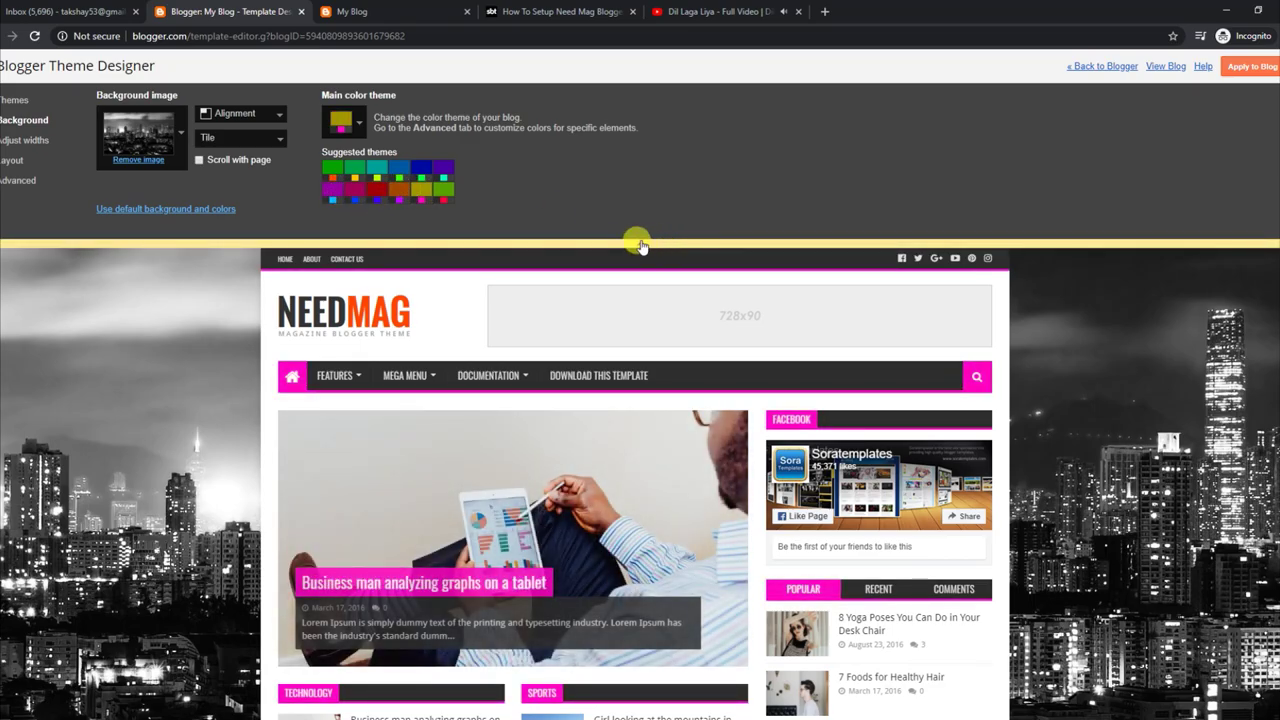
- Enlarge the blog preview by collapsing the designer settings and examine the chosen color theme from the header to the footer
click(640, 244)
scroll(640, 244, down, 10)
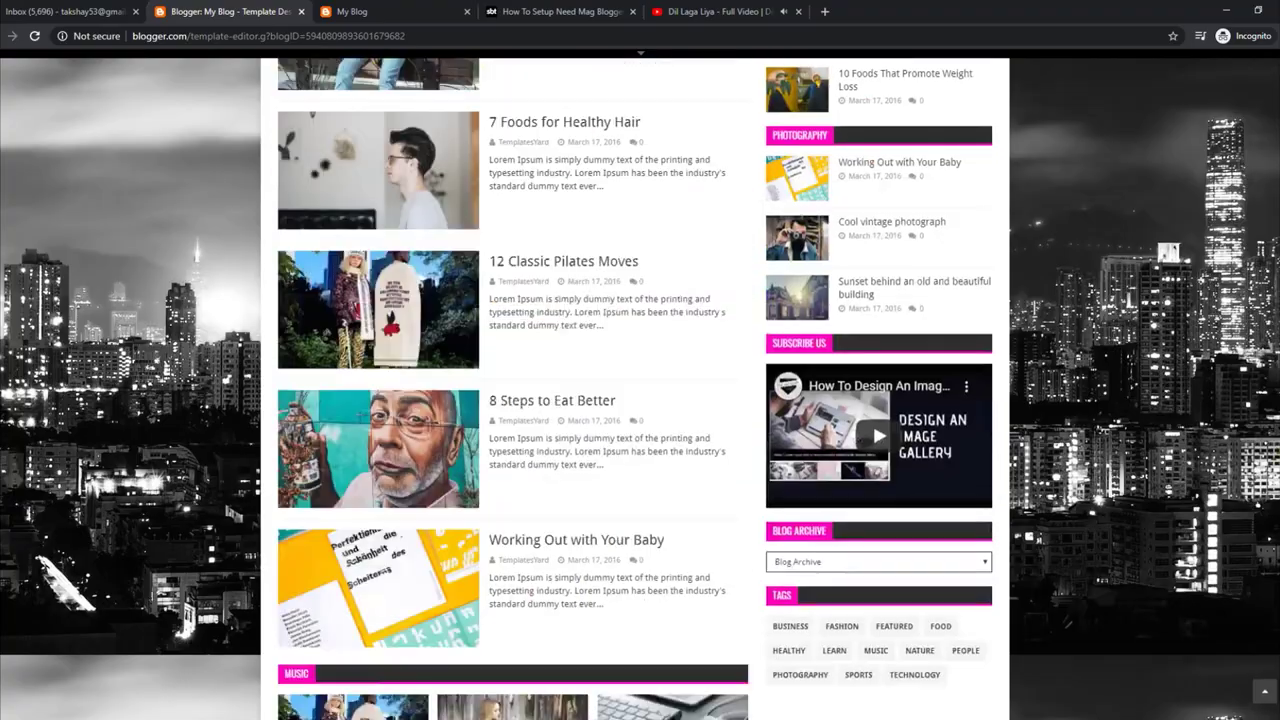
scroll(636, 389, up, 10)
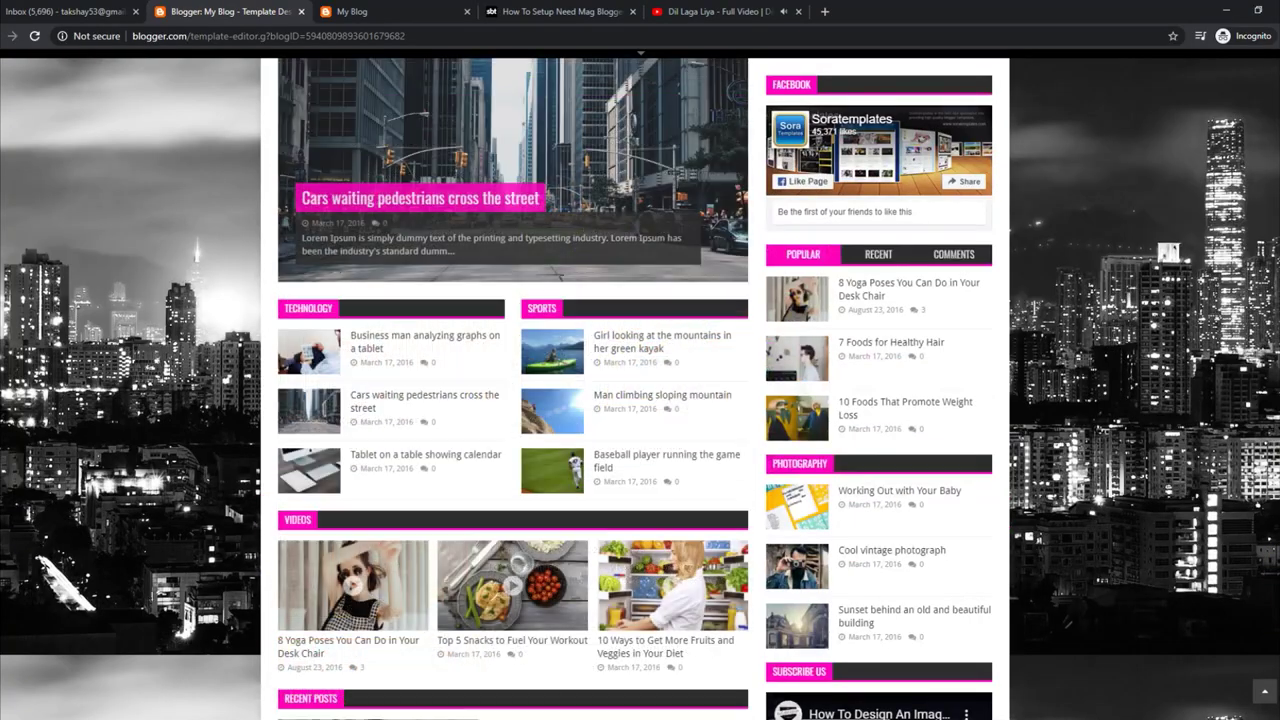
scroll(636, 389, up, 2)
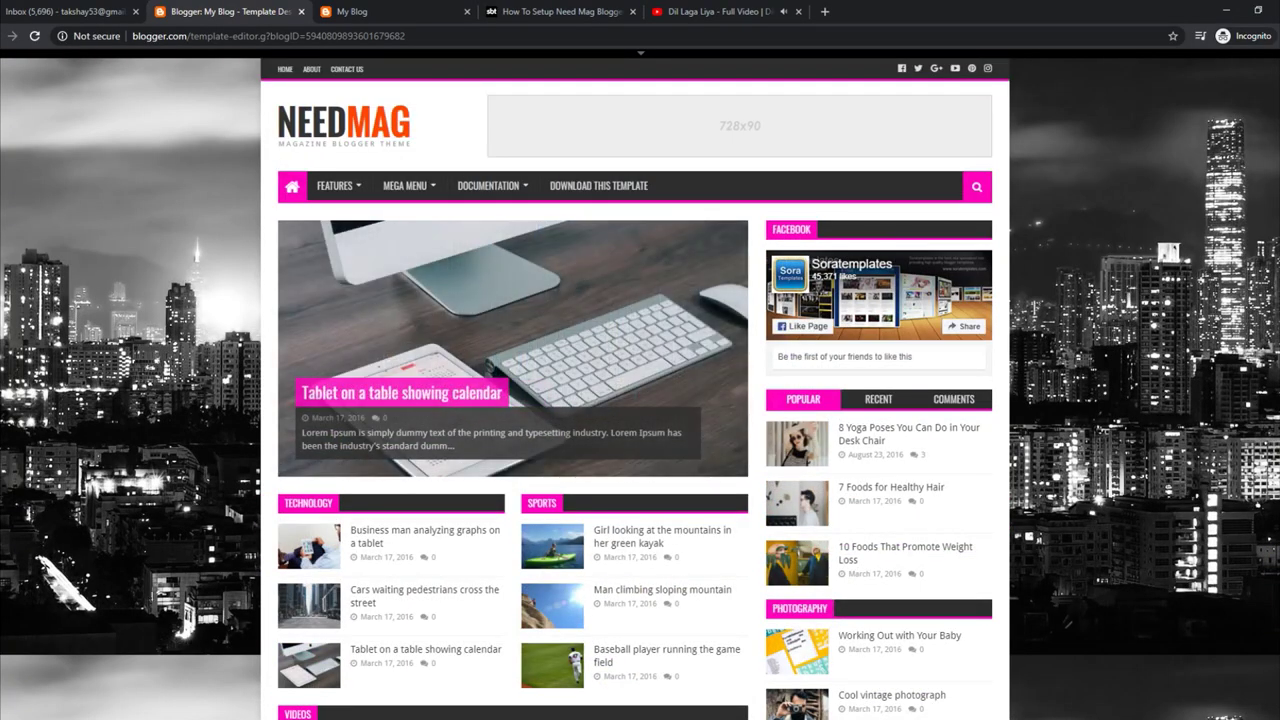
scroll(636, 389, down, 15)
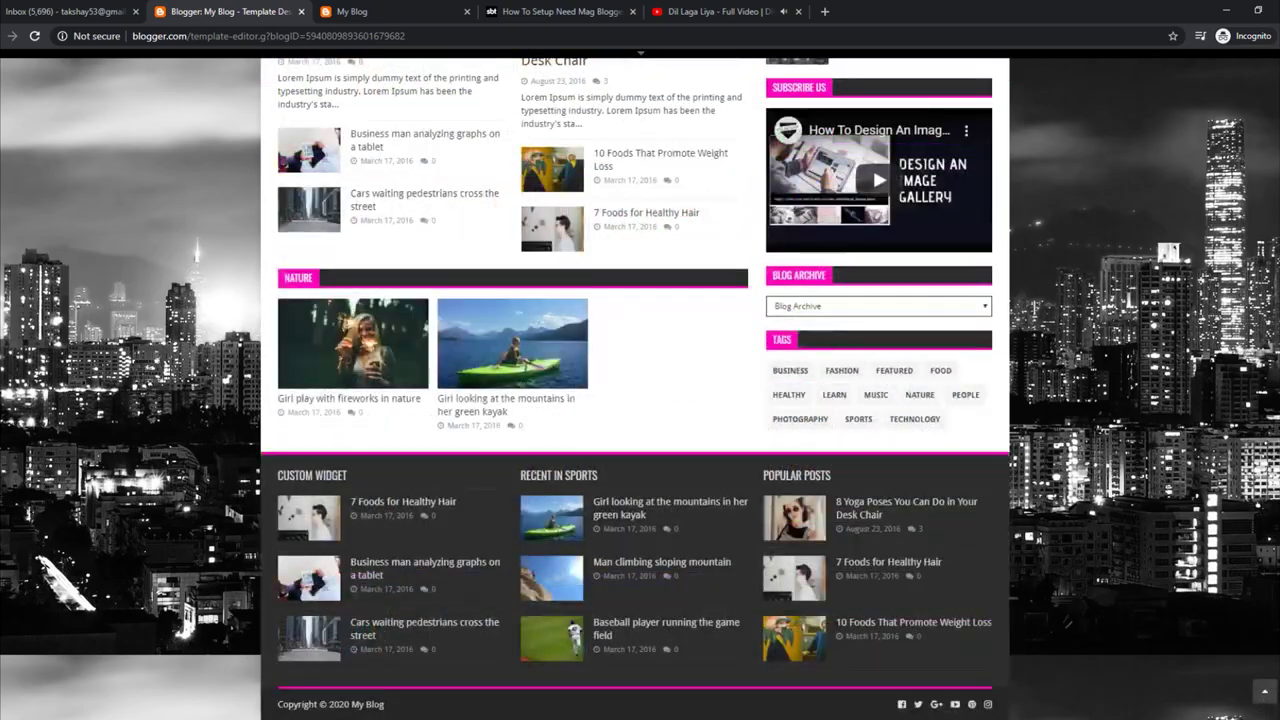
scroll(1190, 153, up, 15)
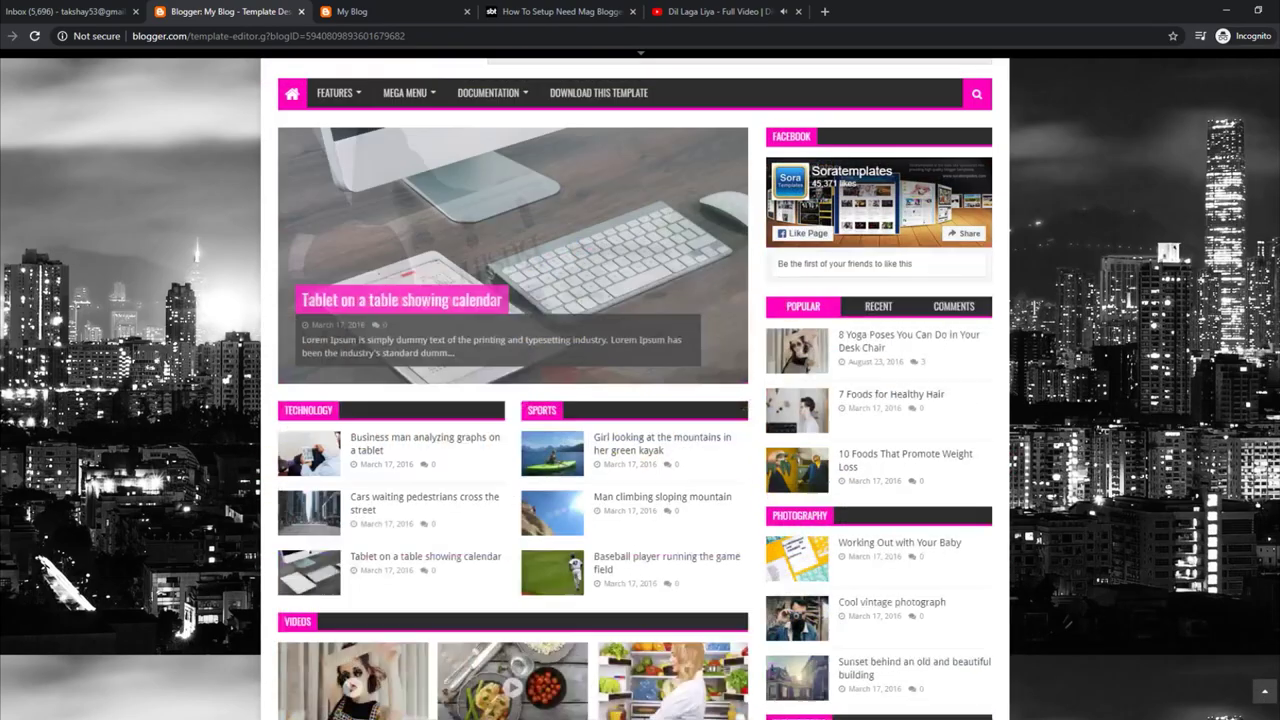